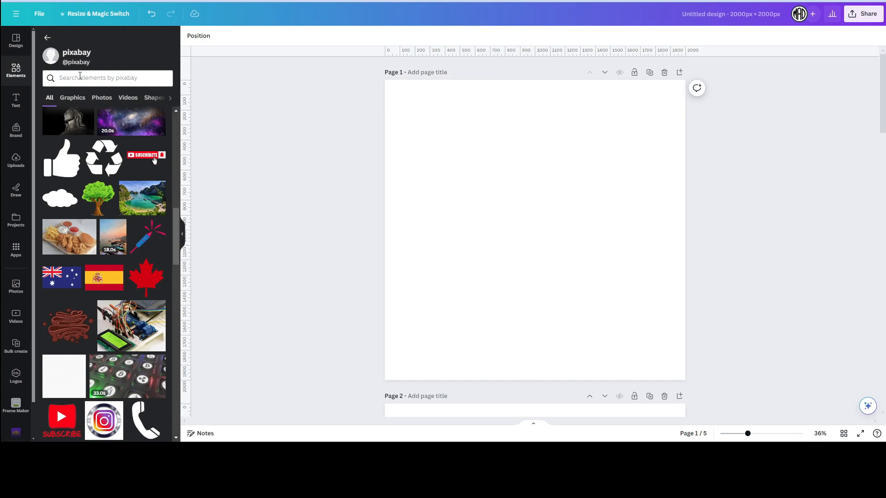
Step: Add the green tree graphic from the pixabay elements to page 1 and position it in the page's upper-left area
scroll(81, 184, down, 10)
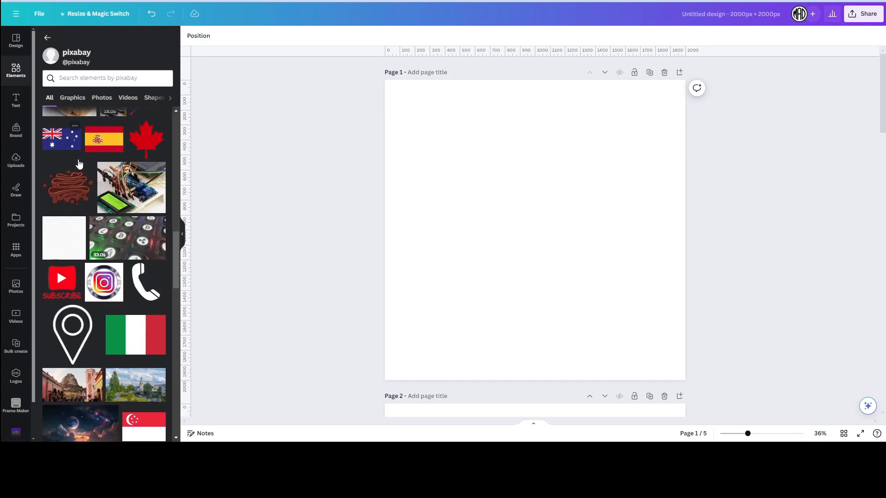
scroll(79, 163, down, 1)
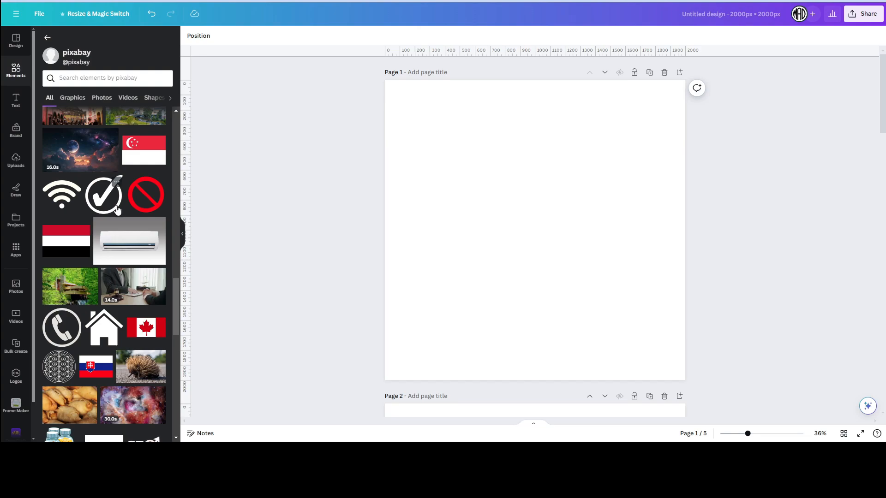
scroll(114, 201, down, 5)
scroll(114, 201, up, 9)
scroll(113, 197, up, 3)
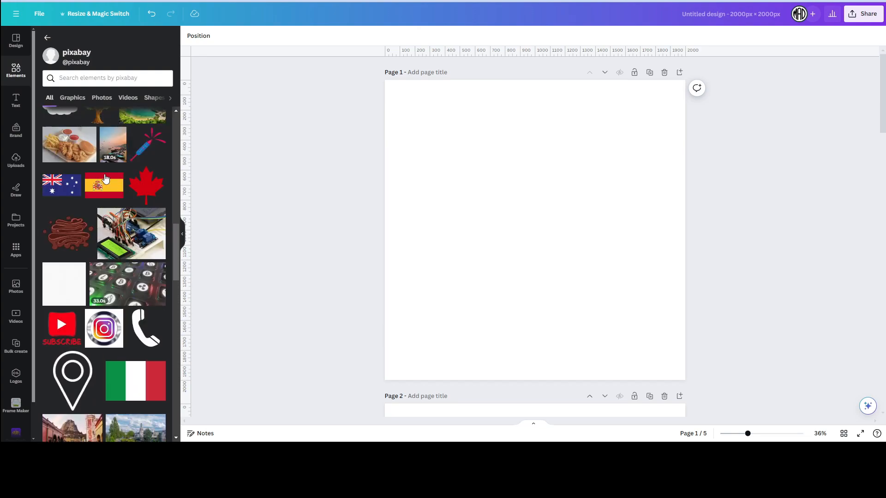
scroll(73, 193, up, 2)
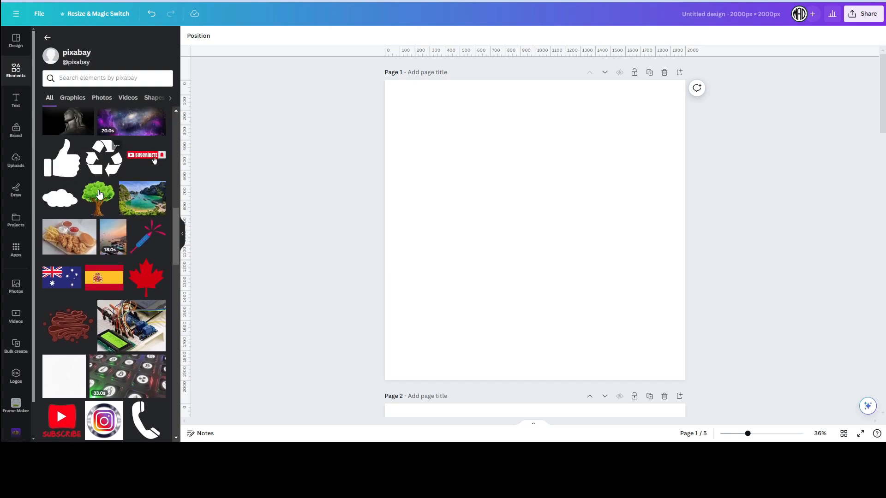
click(97, 203)
drag(513, 195, 476, 167)
click(532, 303)
click(589, 162)
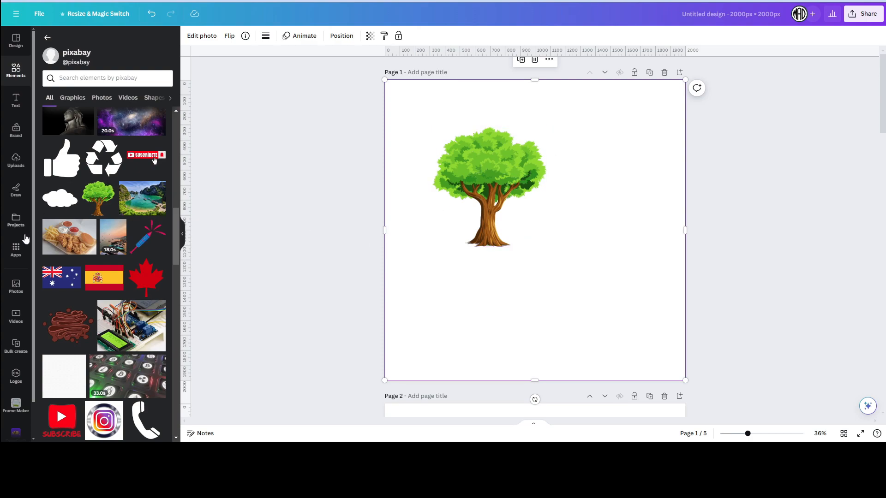
Step: Search the Canva apps for "pattern" and open PatternedAI
click(15, 249)
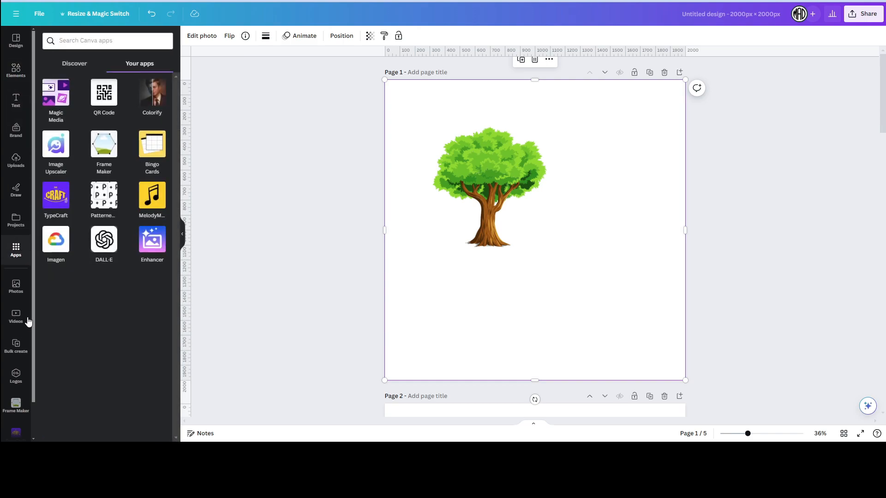
click(74, 64)
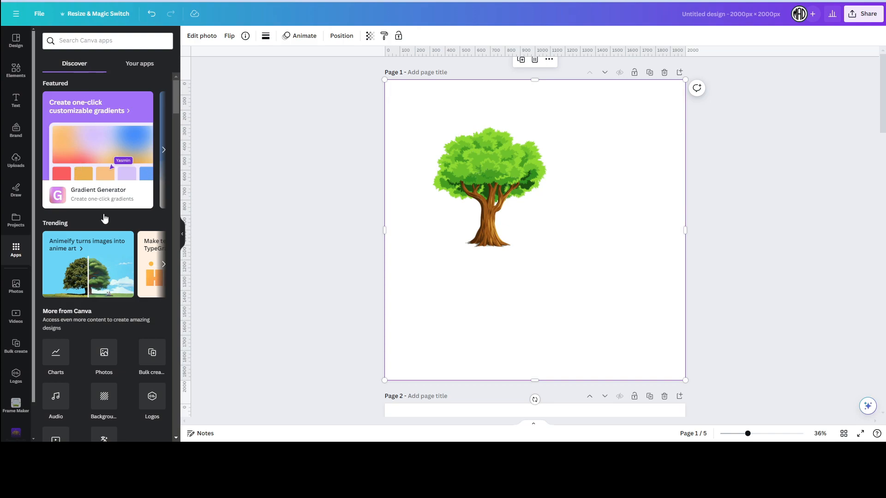
click(148, 68)
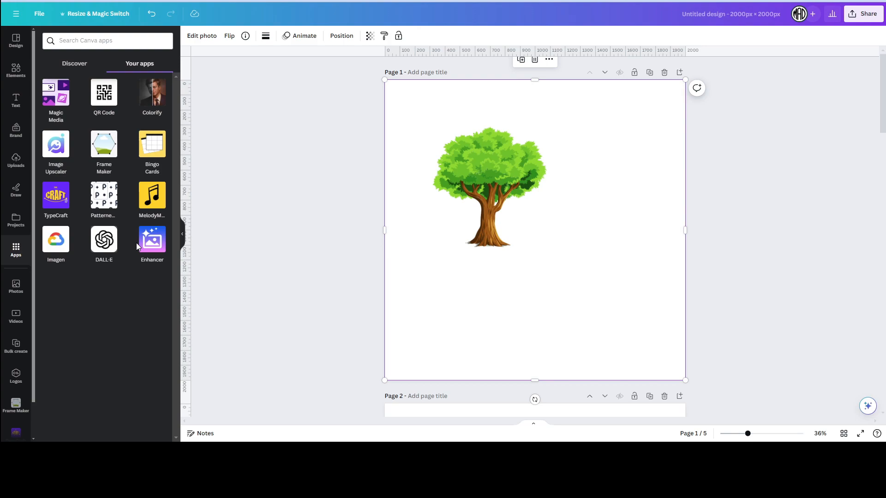
mouse_move(155, 151)
click(70, 65)
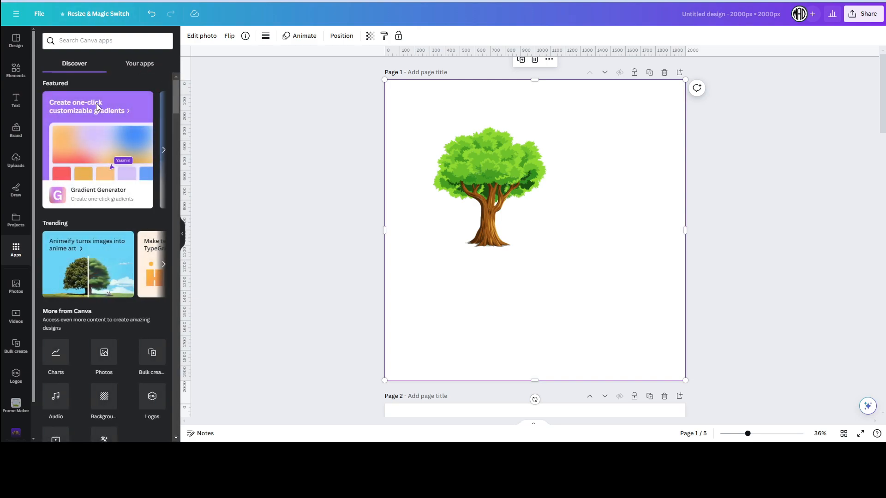
click(89, 41)
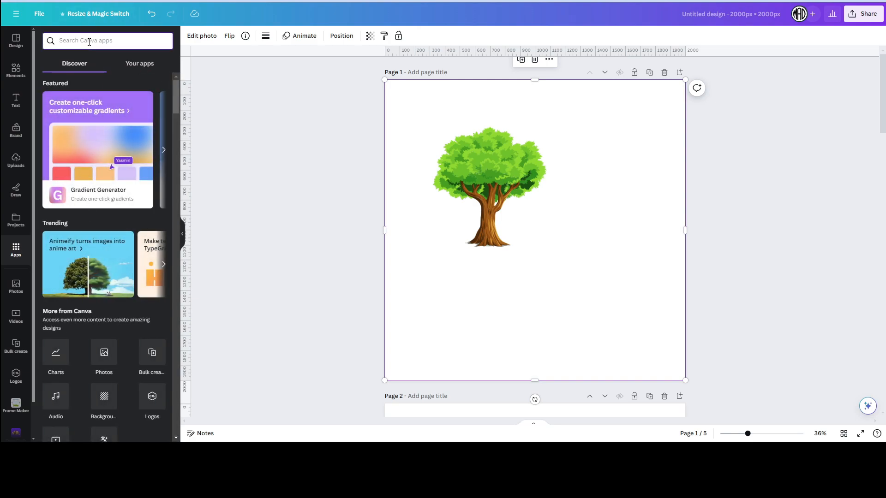
text(pa)
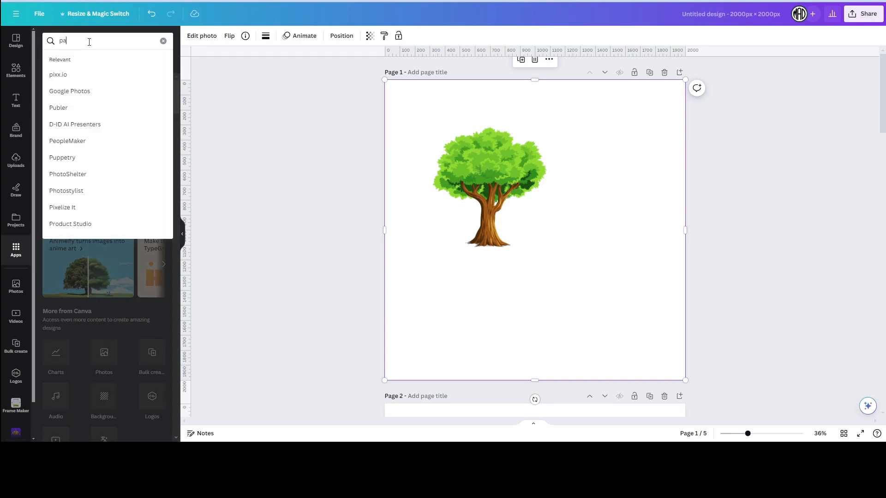
text(ttern)
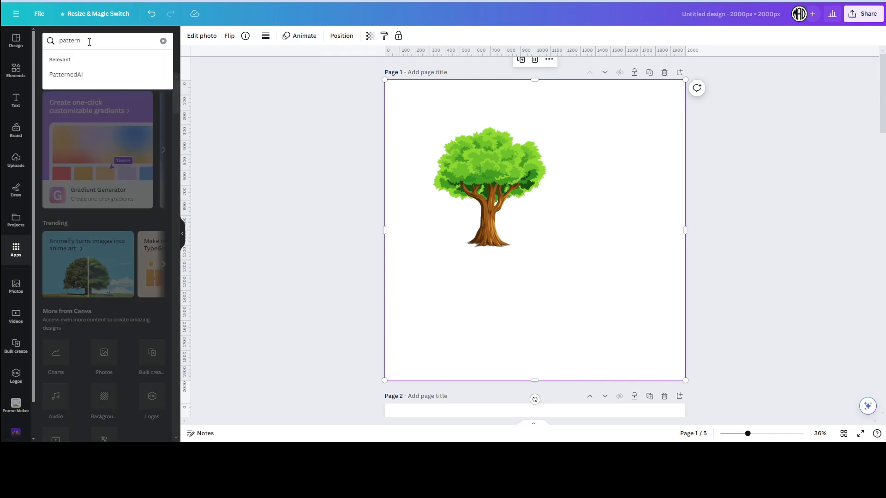
key(Return)
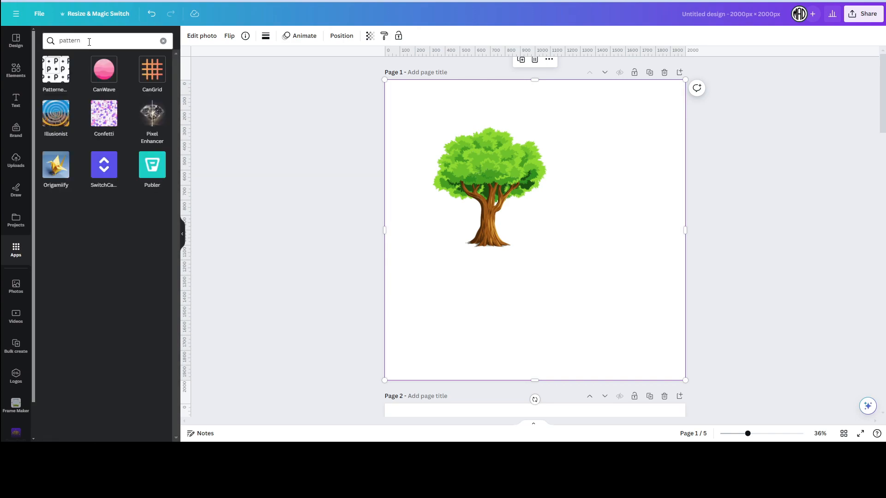
click(57, 77)
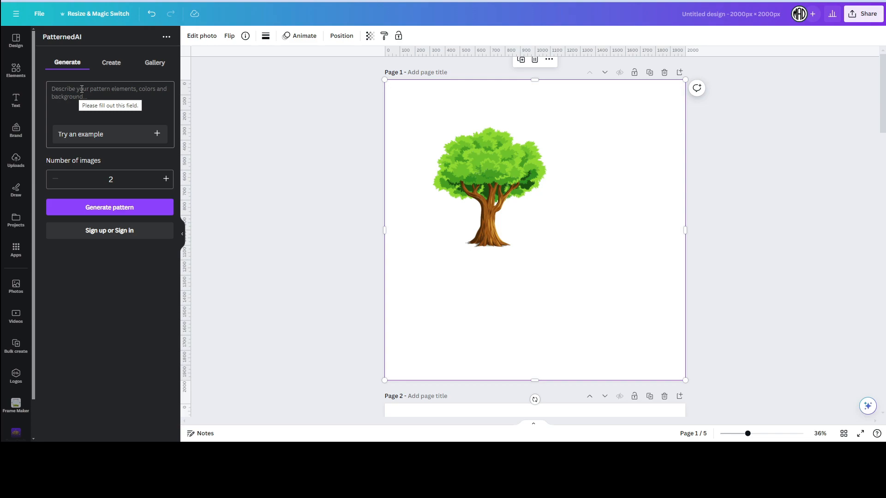
Step: Browse the ready-made patterns in PatternedAI's gallery
click(155, 64)
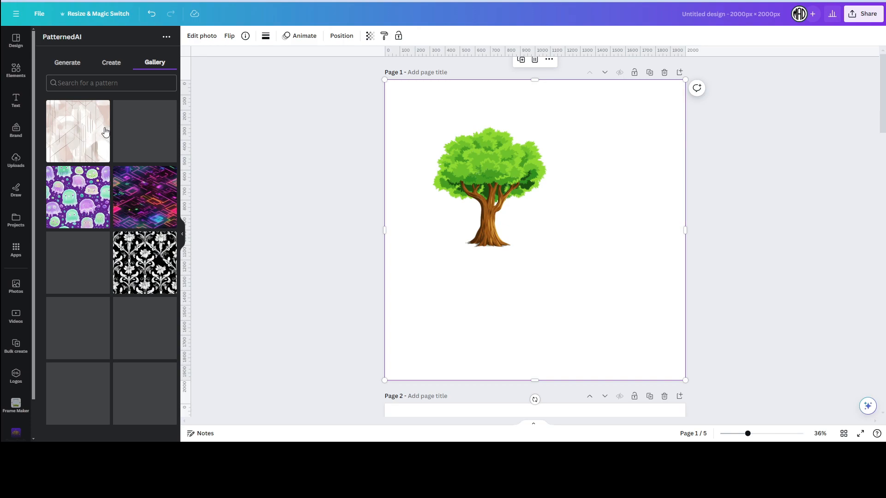
scroll(130, 227, down, 1)
scroll(131, 227, down, 2)
scroll(129, 227, down, 10)
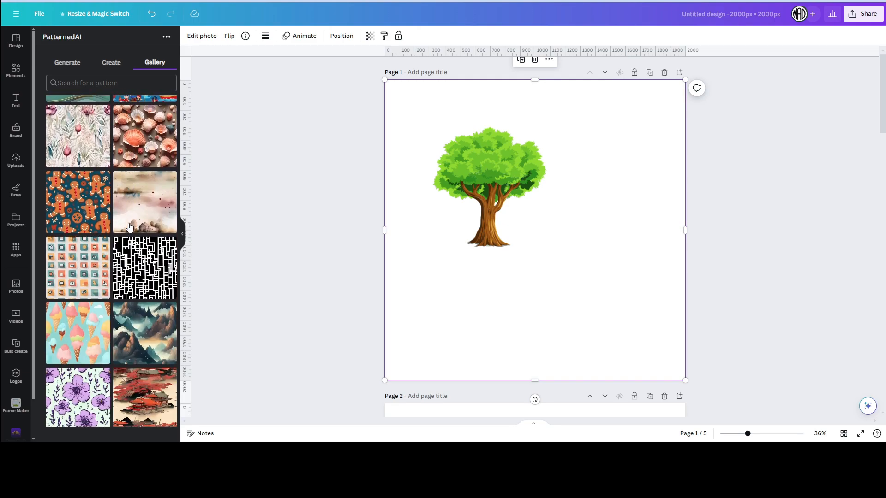
scroll(129, 227, down, 2)
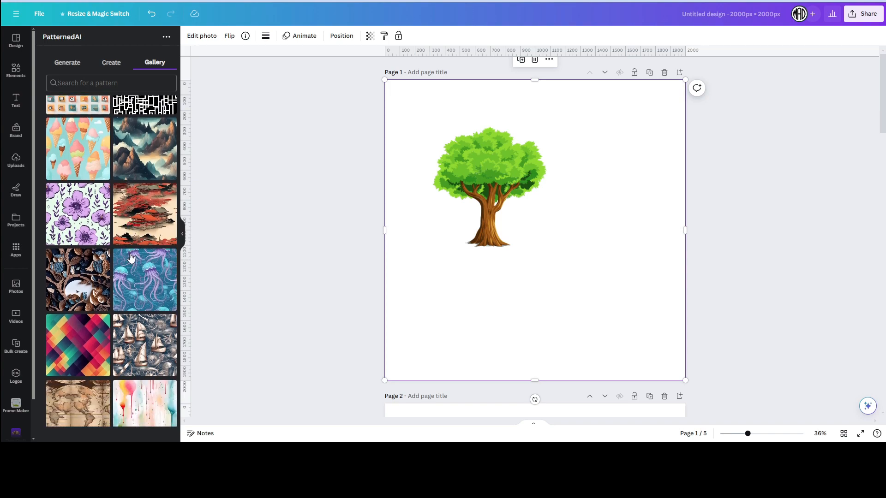
scroll(131, 258, down, 2)
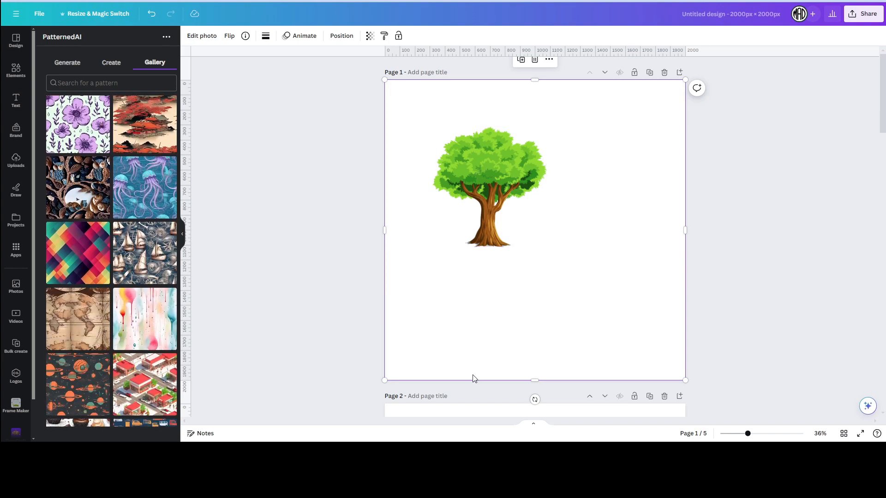
Step: Load the page's tree into PatternedAI's pattern creator, then enlarge and centre it so it nearly fills the tile
click(109, 66)
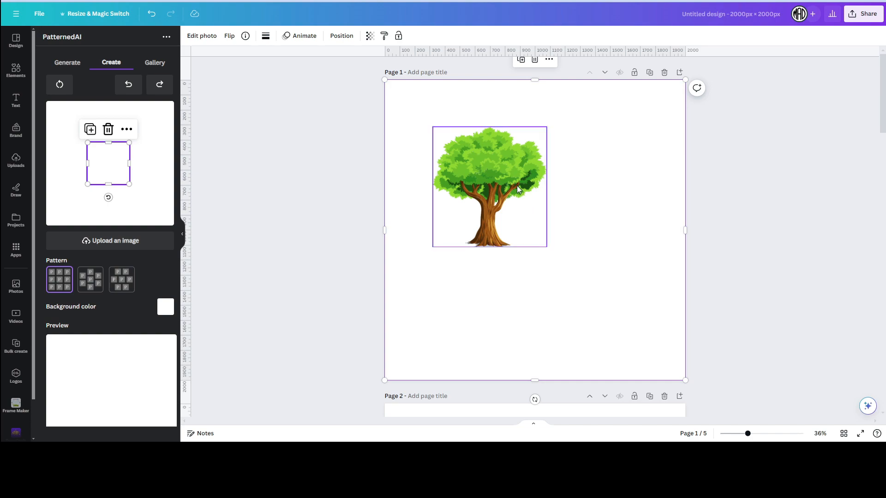
click(487, 176)
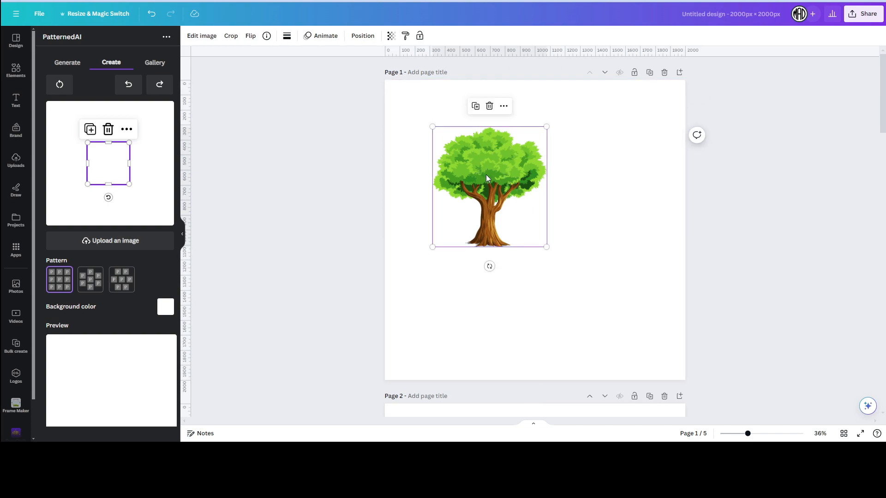
drag(109, 154, 76, 121)
drag(78, 128, 87, 140)
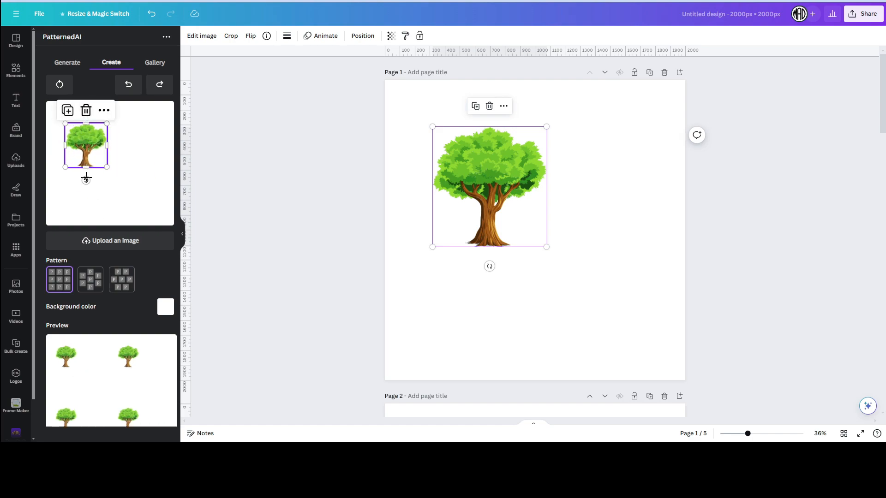
drag(86, 146, 163, 215)
drag(120, 158, 118, 156)
Step: Set the pattern preview zoom to 0.3, try the column-offset layout, and choose the row-offset layout
scroll(113, 163, down, 2)
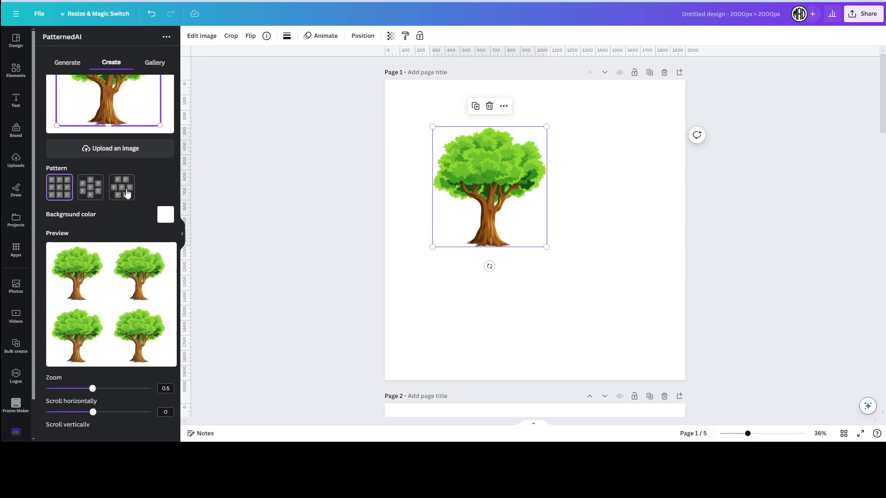
drag(92, 387, 70, 391)
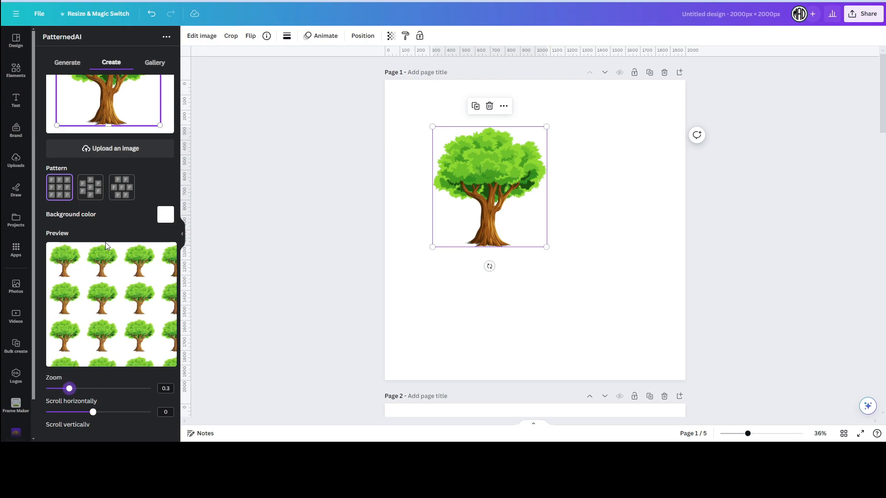
click(92, 189)
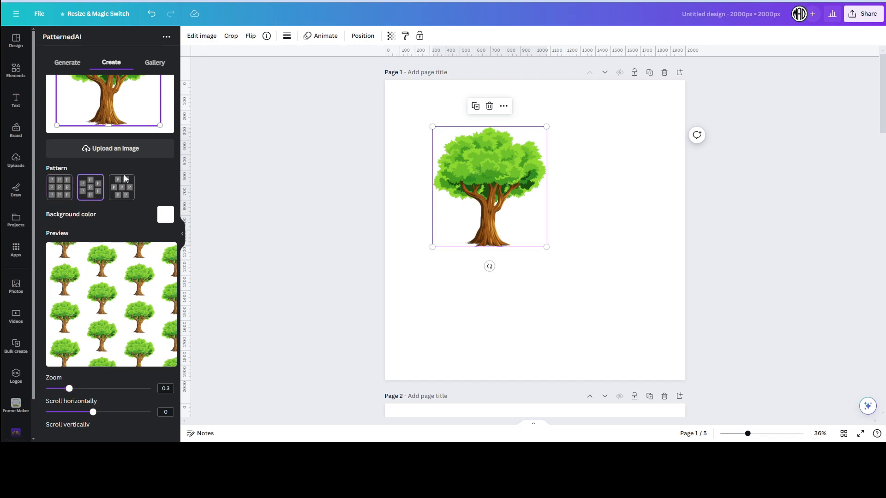
click(124, 189)
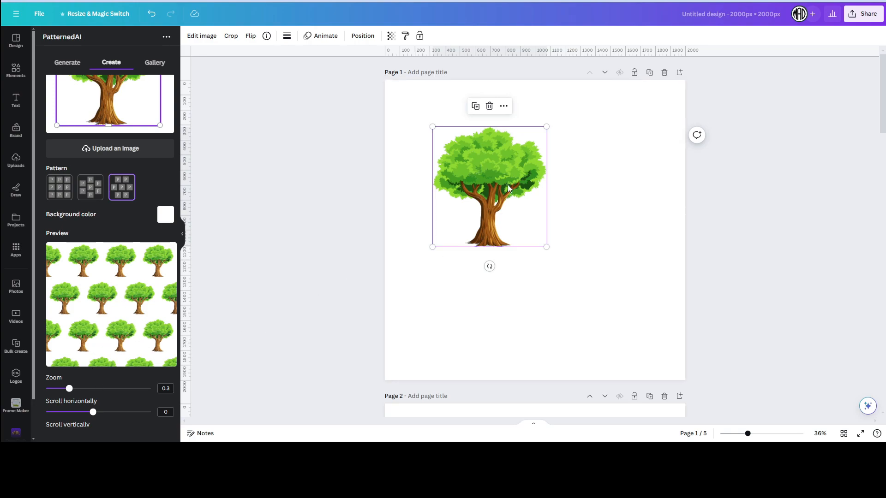
Step: Delete the single tree from page 1 and add the row-offset tree pattern to the design
click(581, 150)
click(524, 155)
key(Delete)
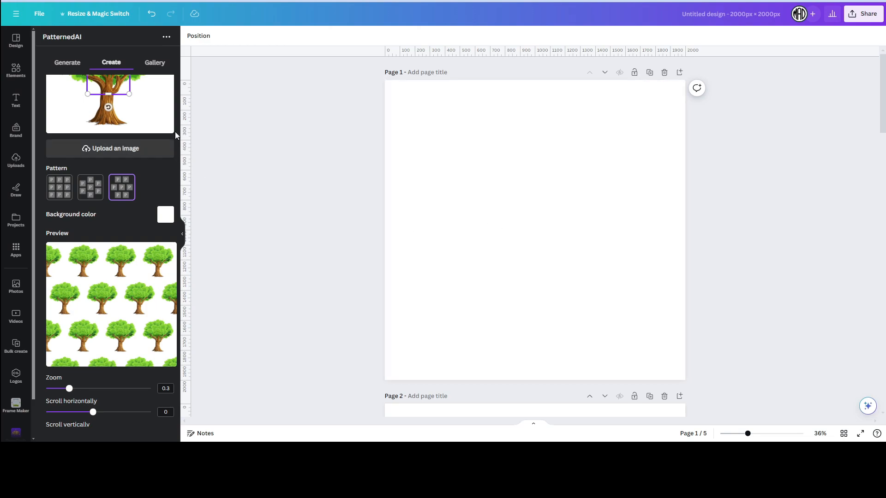
scroll(104, 250, down, 2)
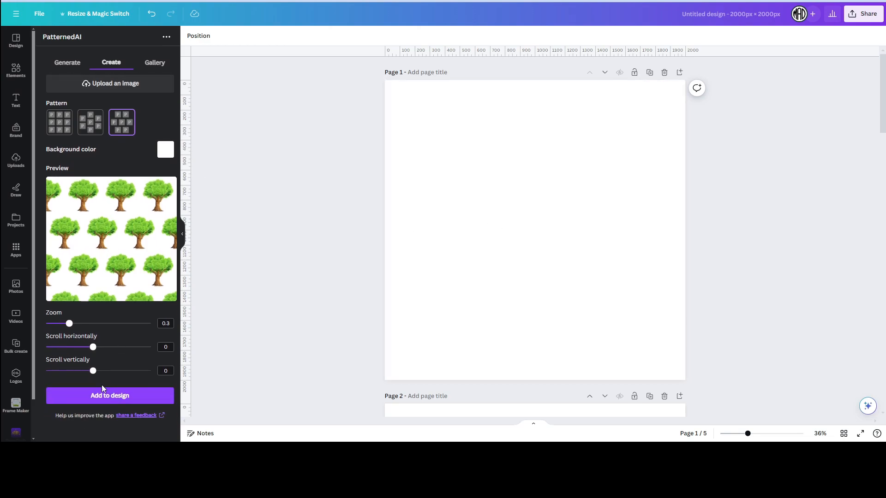
click(111, 396)
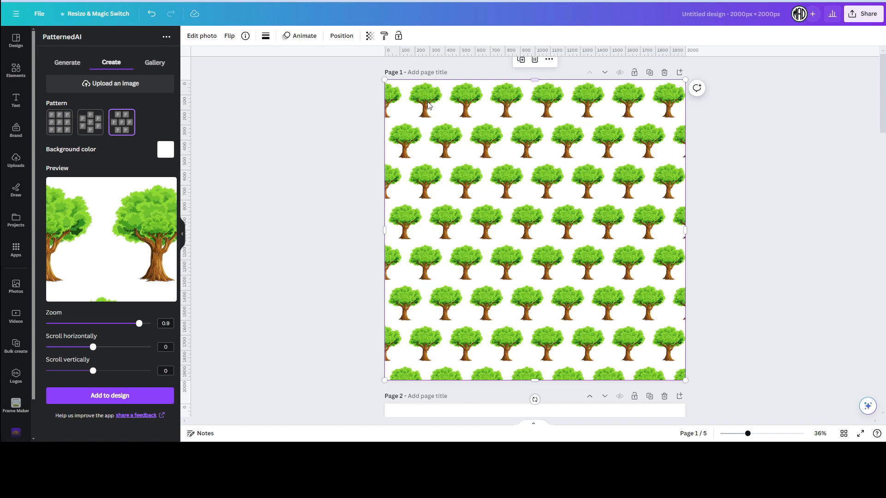
Step: Replace page 1's pattern with a version scrolled 0.44 horizontally and 0.28 vertically
drag(93, 347, 140, 350)
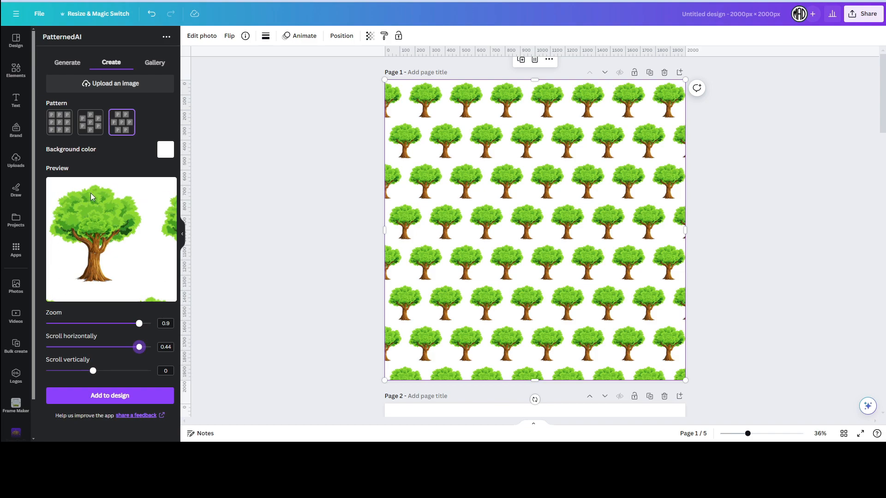
drag(93, 371, 123, 372)
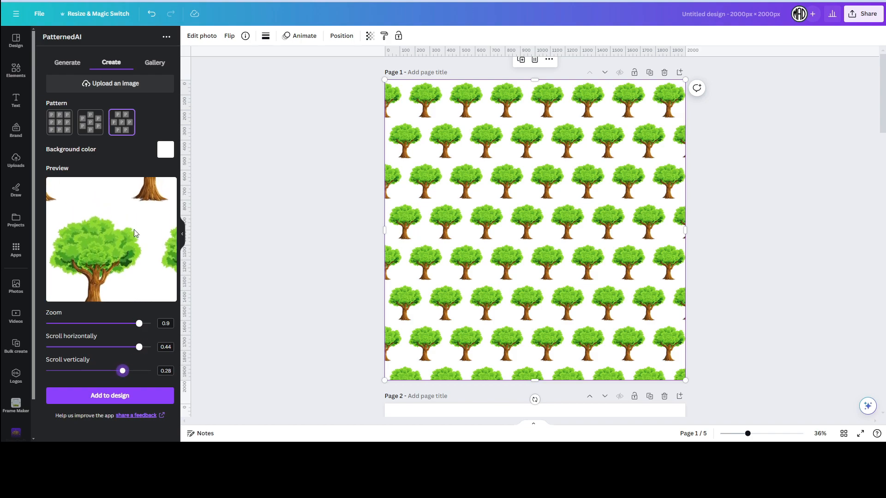
click(420, 277)
key(Delete)
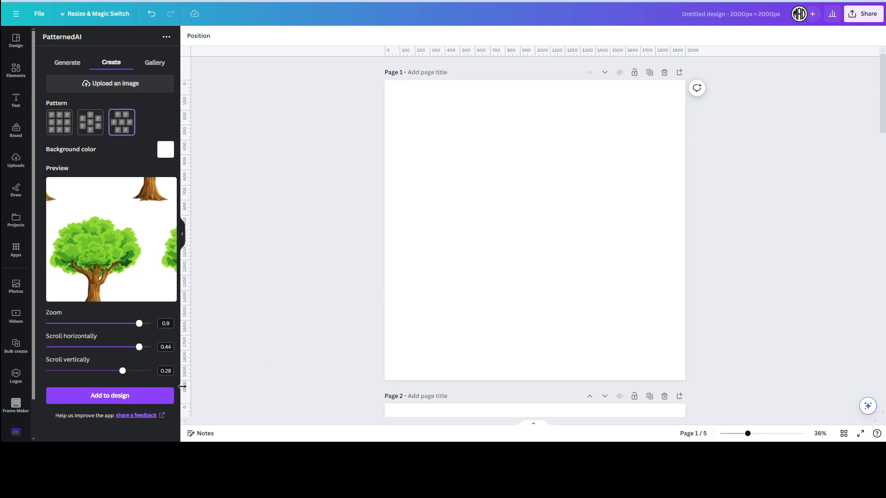
click(164, 389)
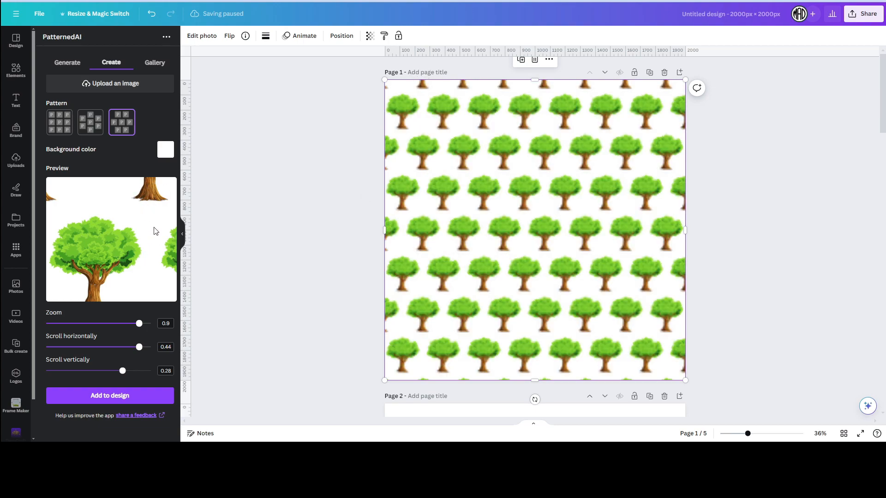
Step: Set the vertical scroll to -0.04 and replace page 1's pattern with the adjusted version
drag(121, 371, 90, 372)
click(423, 236)
key(Delete)
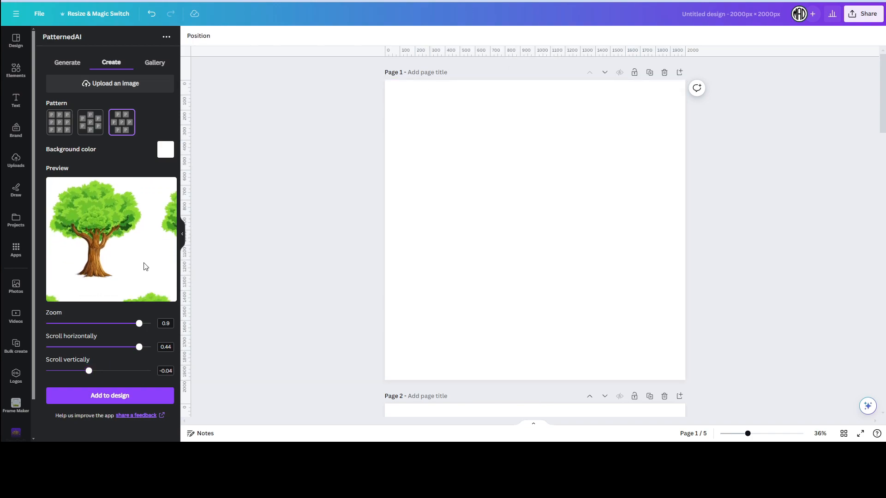
click(135, 394)
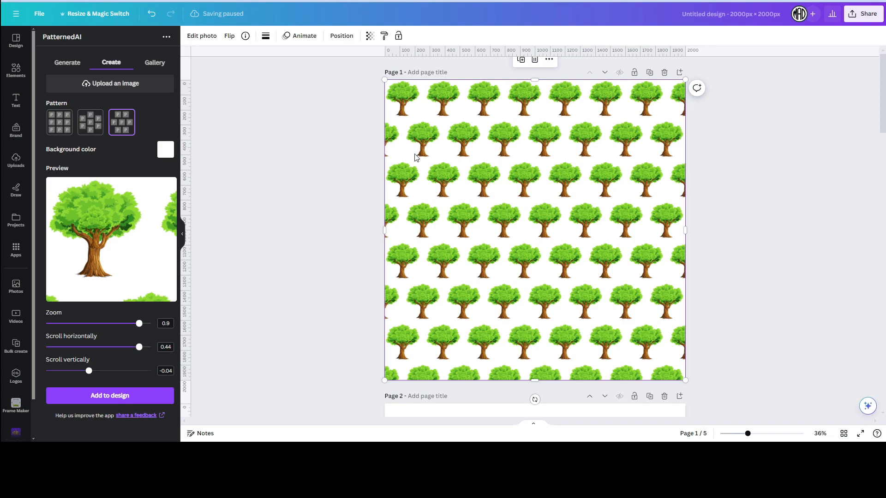
Step: Replace page 1's pattern with a column-offset tree layout scrolled 0.01 horizontally and 0.46 vertically
key(Delete)
click(90, 122)
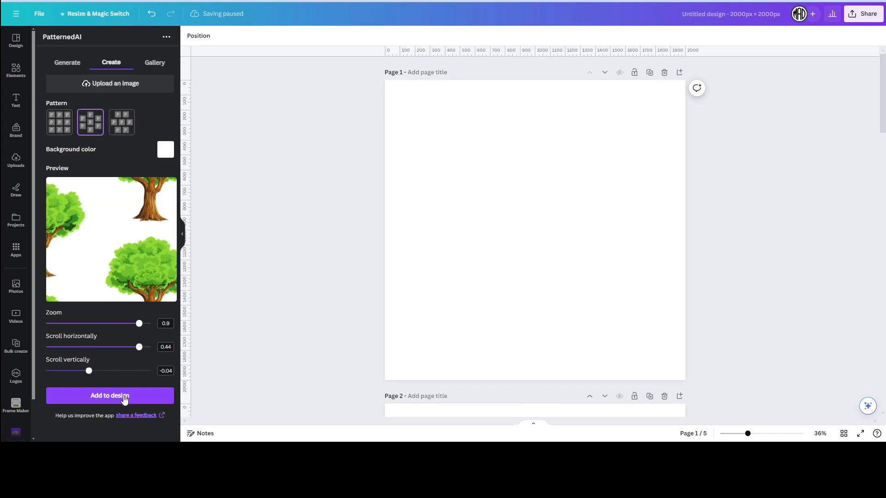
drag(90, 371, 142, 373)
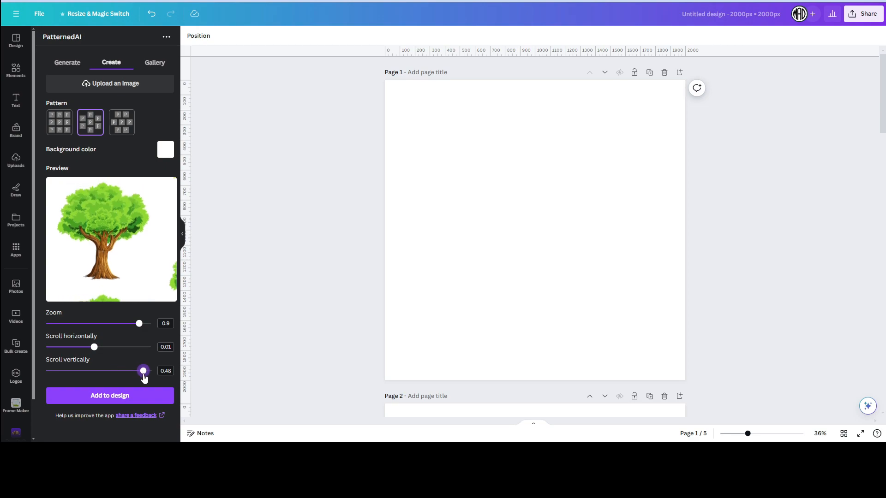
click(108, 396)
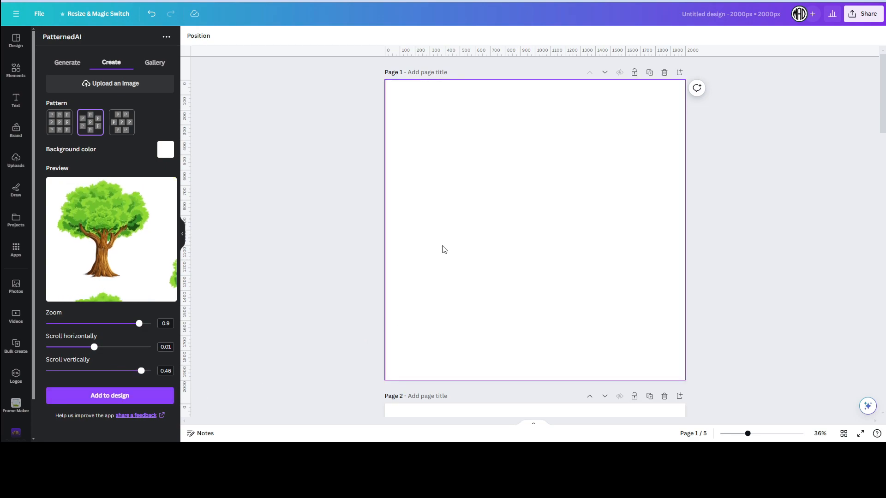
Step: Delete the tree pattern from page 1 and clear all tree artwork from the PatternedAI tile
mouse_move(505, 180)
mouse_down()
mouse_move(516, 204)
mouse_move(508, 180)
mouse_up()
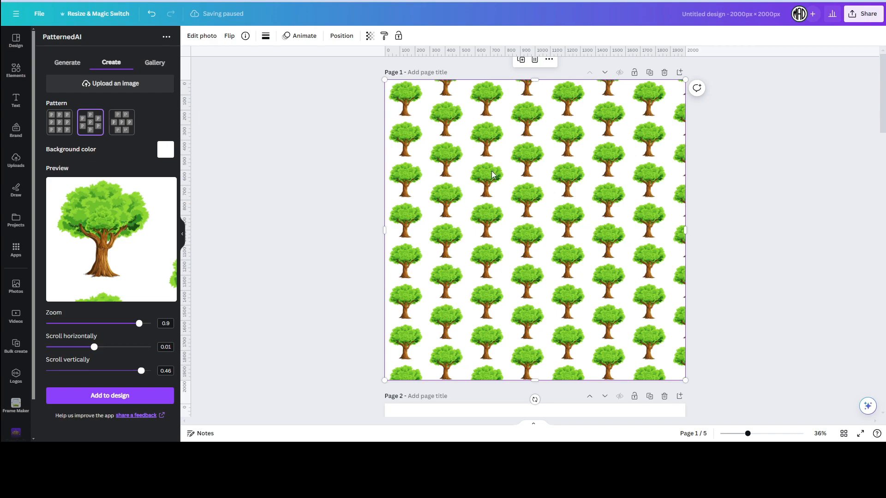
key(Delete)
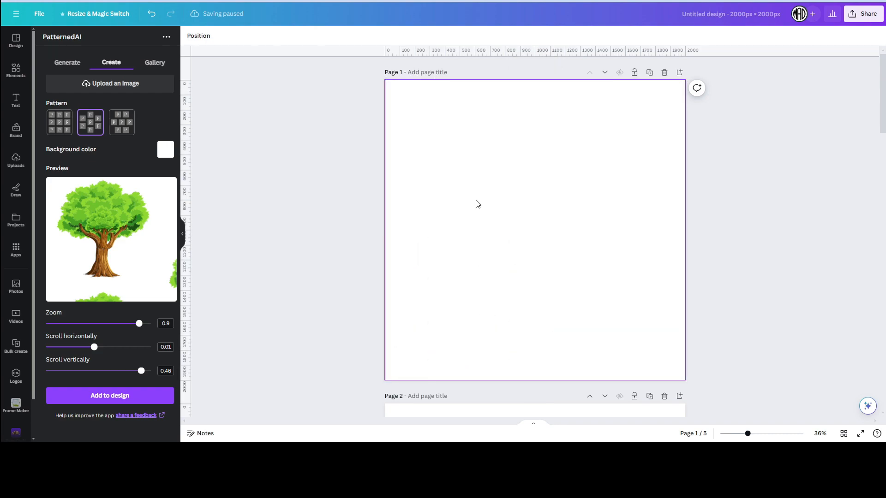
scroll(471, 194, down, 2)
scroll(466, 189, down, 4)
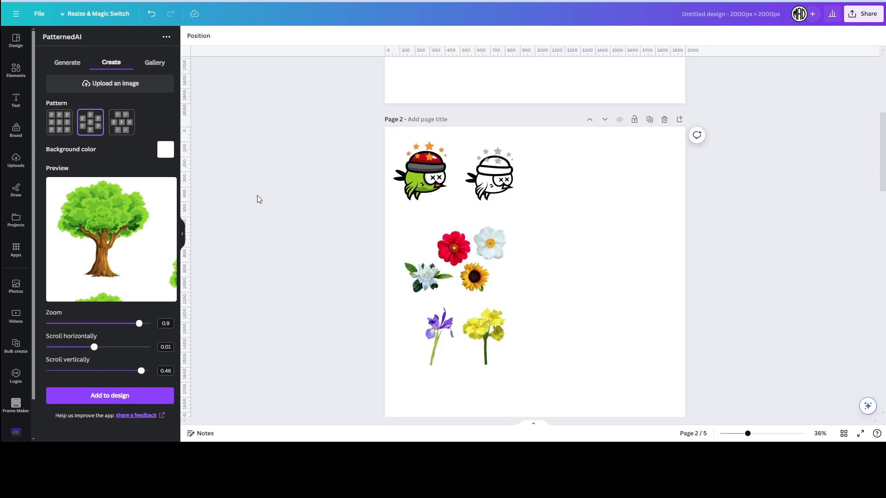
click(104, 200)
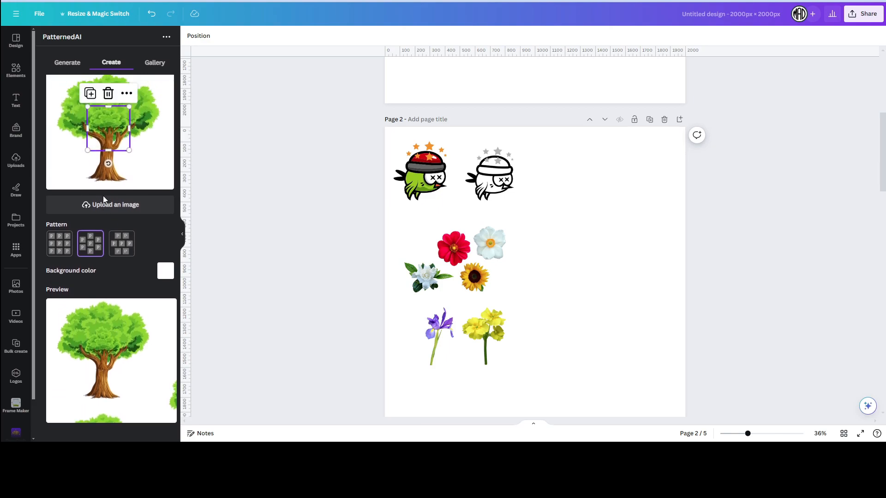
key(Delete)
click(113, 172)
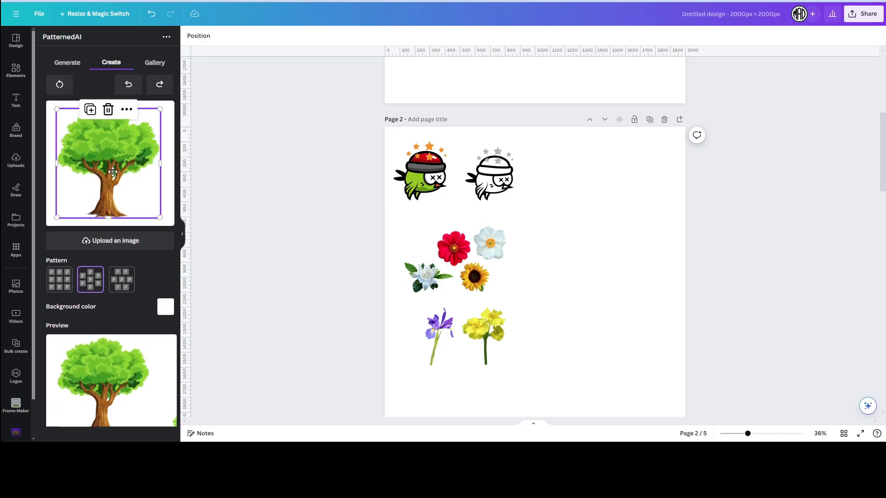
key(Delete)
Step: Bring the red flower, white anemone, sunflower and leafy white flower from page 2 into the pattern tile
click(458, 258)
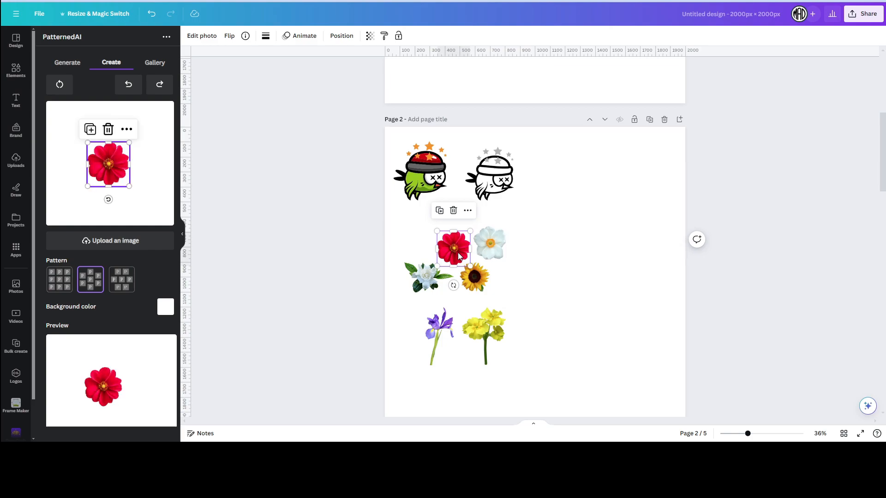
click(489, 243)
click(466, 279)
click(427, 277)
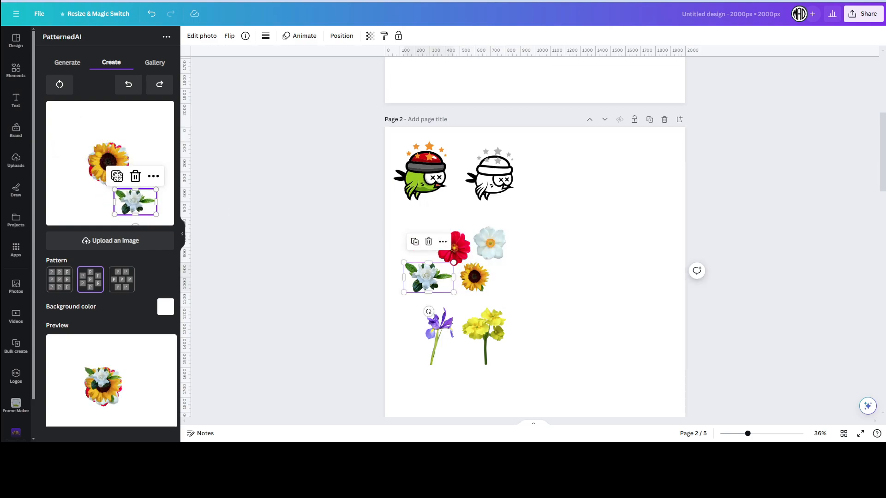
Step: Enlarge and arrange the flowers as two rows in the tile, sunflower and anemone above the red flower and the tilted leafy white flower
drag(121, 159, 70, 213)
mouse_move(98, 176)
mouse_down()
mouse_move(115, 160)
mouse_move(108, 190)
mouse_up()
click(134, 200)
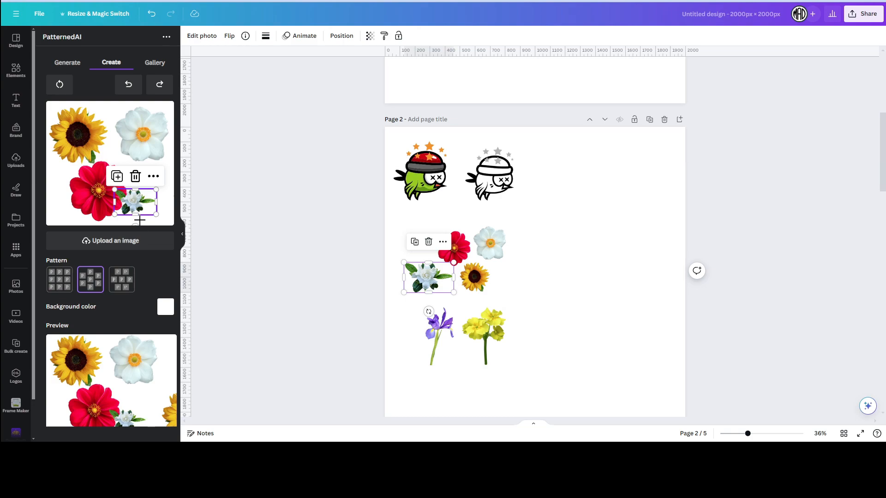
drag(140, 228, 164, 201)
drag(139, 197, 133, 152)
drag(139, 187, 93, 186)
drag(82, 133, 80, 131)
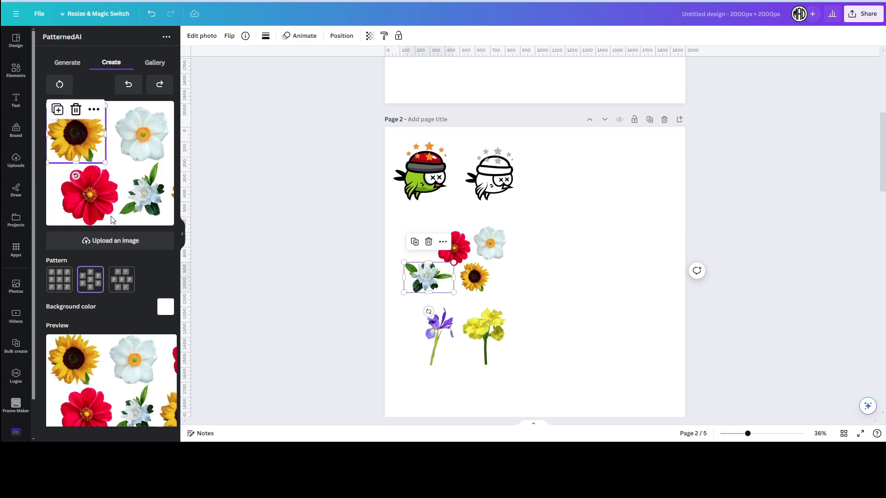
Step: Add the four-flower column-offset pattern to page 1
scroll(130, 211, down, 1)
scroll(534, 187, up, 5)
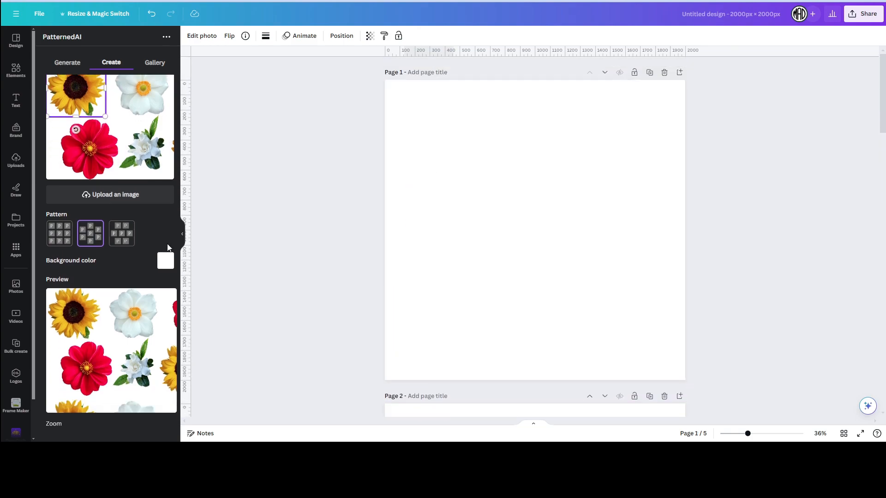
scroll(93, 254, down, 2)
click(119, 393)
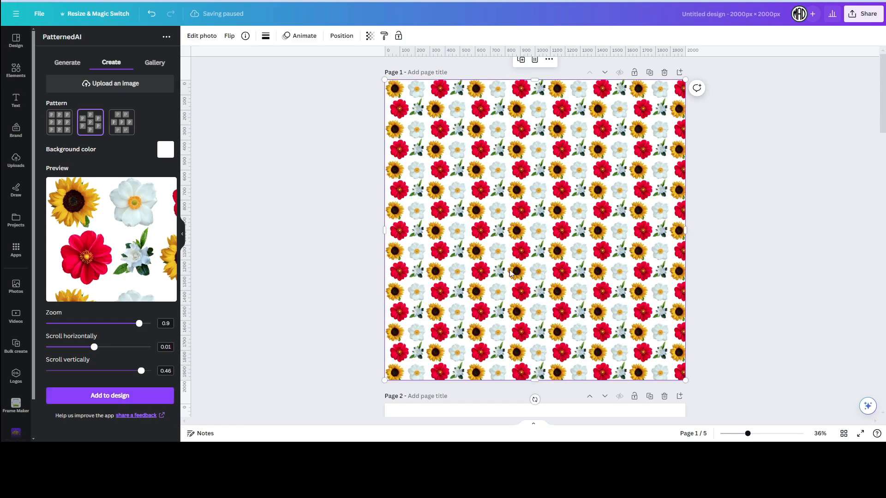
Step: Replace page 1's flower pattern with a version at pattern zoom 1
key(Delete)
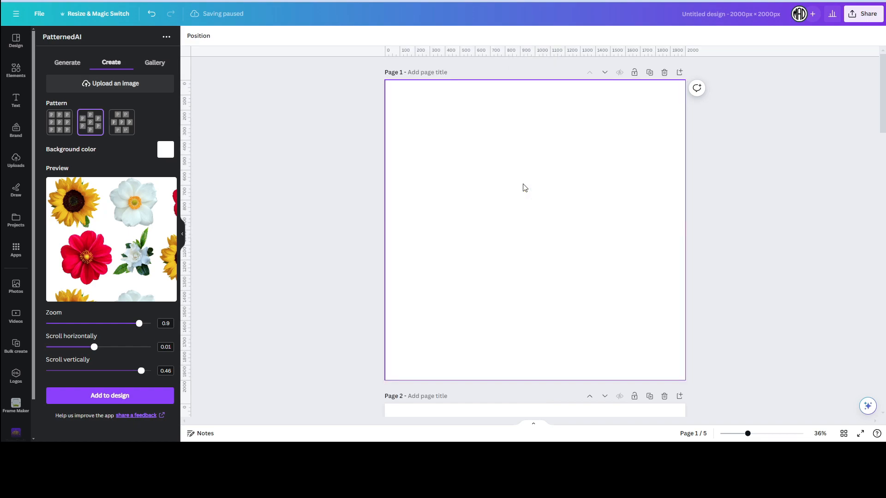
drag(141, 326, 153, 325)
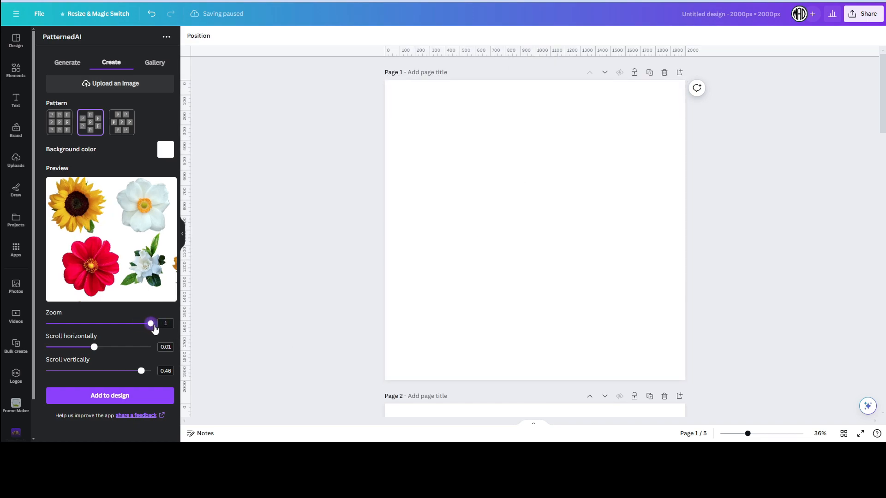
click(139, 401)
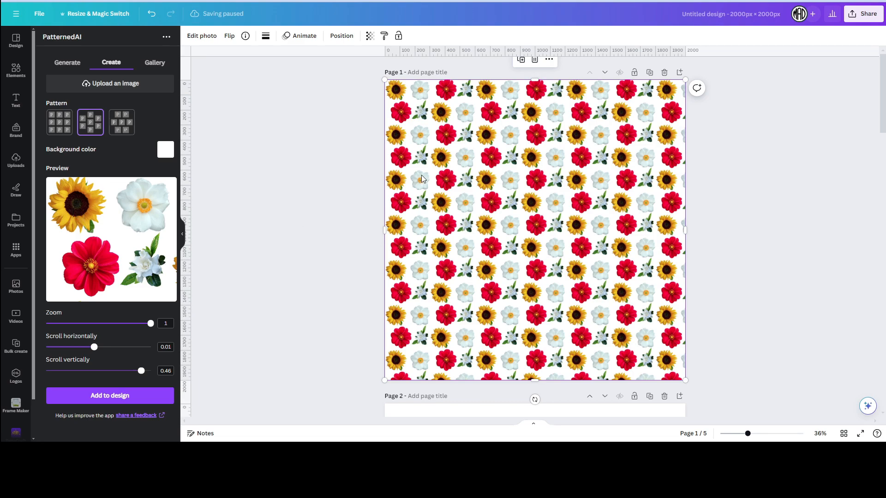
Step: Delete page 1's flower pattern and remove every flower except the red one from the tile
key(Delete)
scroll(114, 219, up, 4)
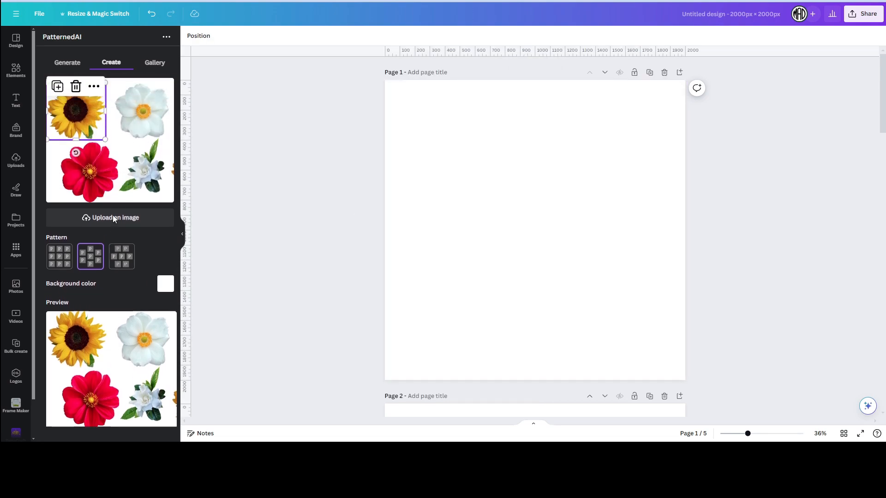
key(Delete)
click(146, 189)
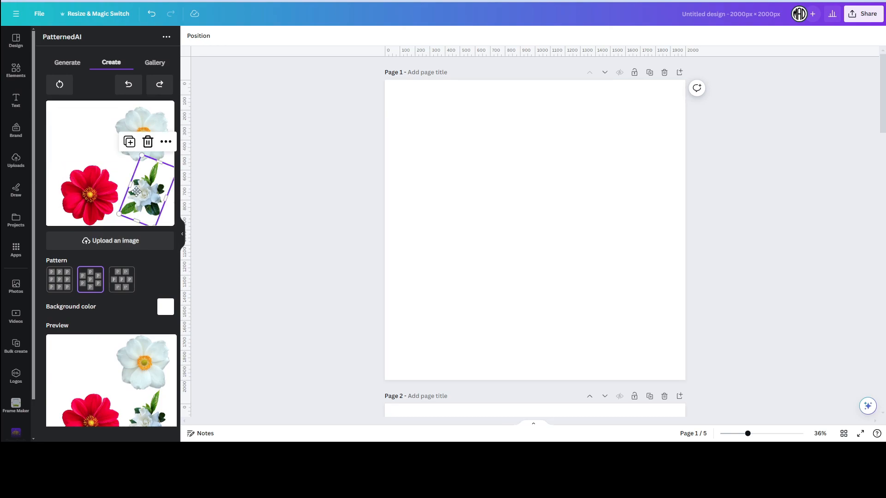
key(Delete)
click(143, 150)
key(Delete)
Step: Enlarge the red flower to nearly fill the pattern tile and center it
click(99, 189)
drag(99, 188, 92, 135)
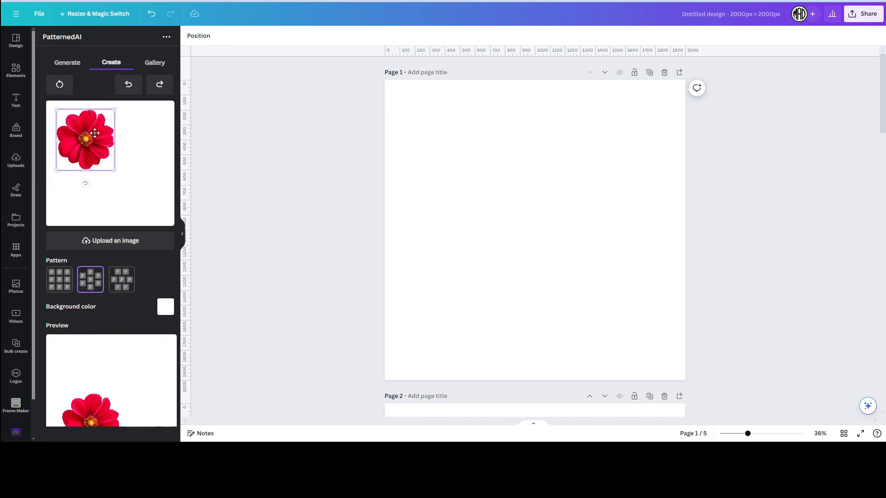
drag(113, 176, 166, 226)
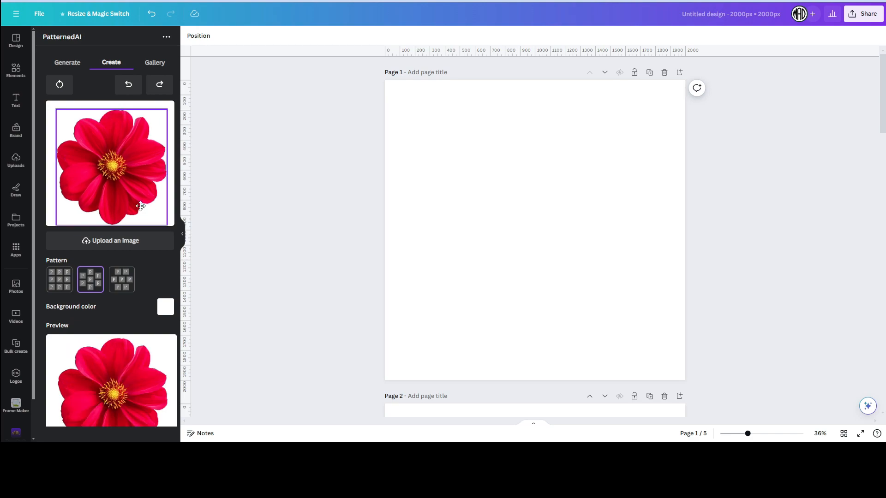
drag(134, 197, 131, 194)
Step: Set the scroll to 0.02 horizontally and 0.49 vertically, and add the red flower pattern to page 1
scroll(131, 194, down, 3)
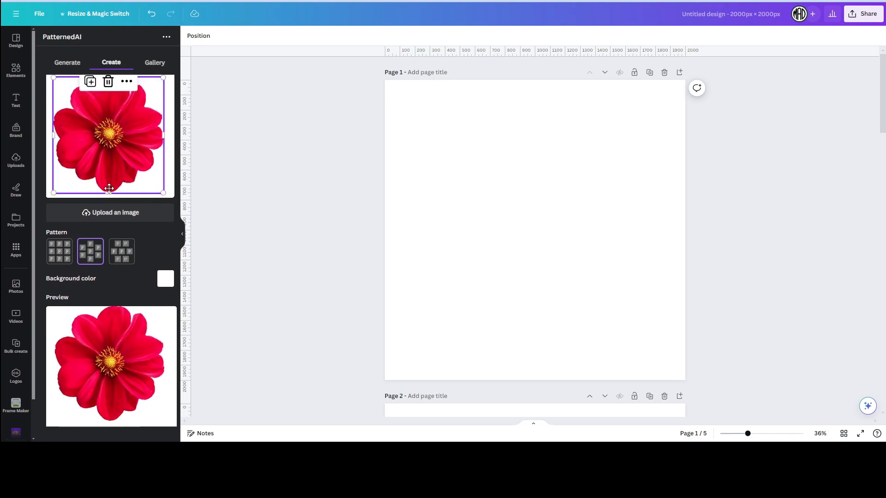
mouse_move(96, 350)
mouse_down()
mouse_move(89, 348)
mouse_move(100, 348)
mouse_up()
mouse_move(142, 372)
mouse_down()
mouse_move(129, 370)
mouse_move(144, 371)
mouse_up()
mouse_move(100, 347)
mouse_down()
mouse_move(70, 347)
mouse_move(95, 347)
mouse_up()
click(115, 395)
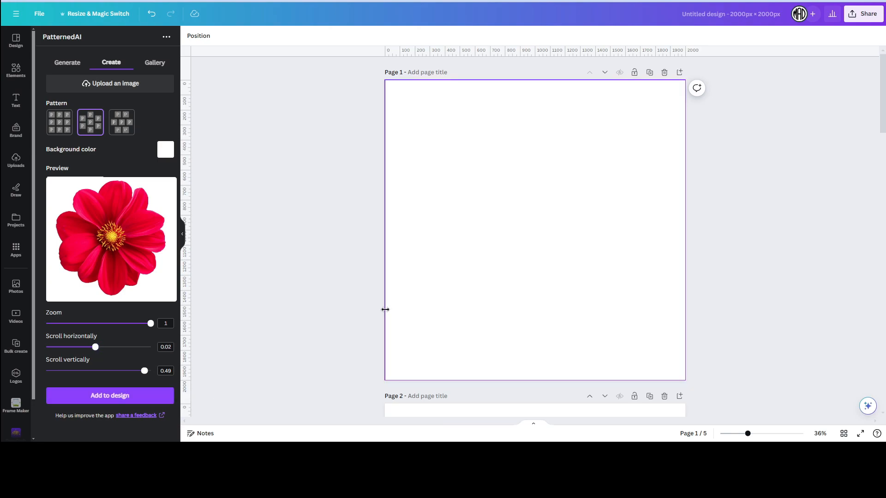
Step: Delete the red flower pattern from page 1 and remove the red flower from the tile
drag(508, 189, 505, 182)
key(Delete)
scroll(520, 215, down, 5)
scroll(154, 205, up, 4)
click(126, 183)
key(Delete)
Step: Bring the black-and-white bird from page 2 into the tile, enlarge it to nearly fill the tile and tilt it clockwise
click(490, 224)
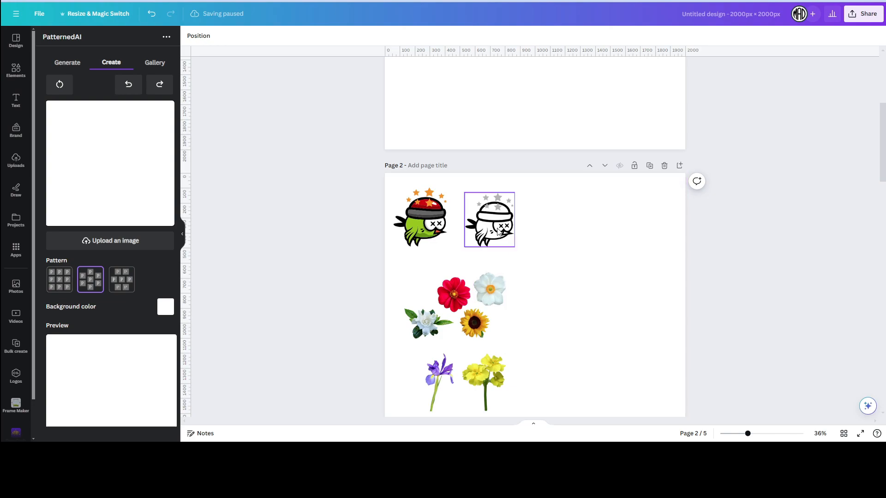
drag(130, 187, 162, 223)
click(87, 139)
click(119, 166)
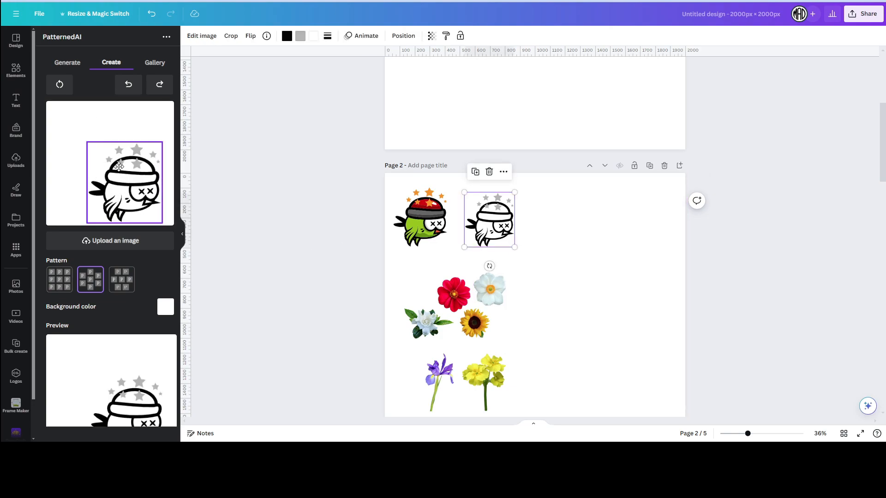
drag(88, 141, 58, 110)
drag(103, 161, 101, 135)
drag(108, 209, 112, 181)
click(108, 188)
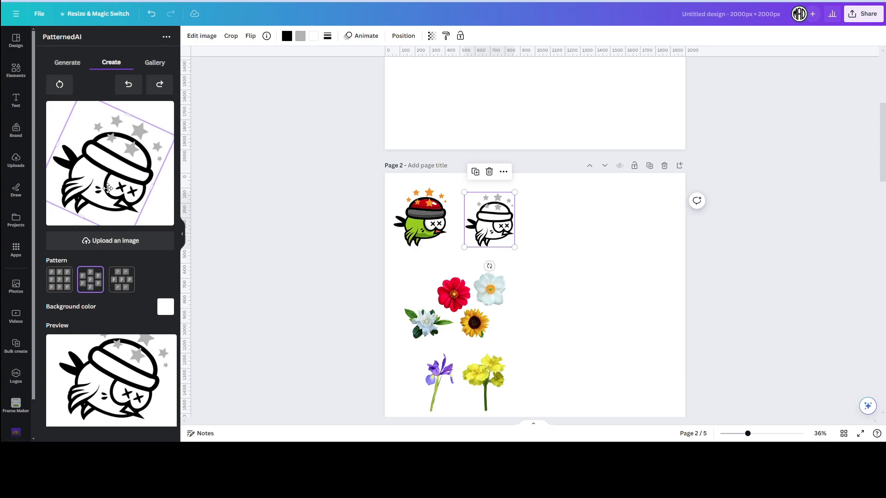
Step: Add the tilted black-and-white bird pattern to page 1
scroll(431, 211, up, 5)
click(432, 211)
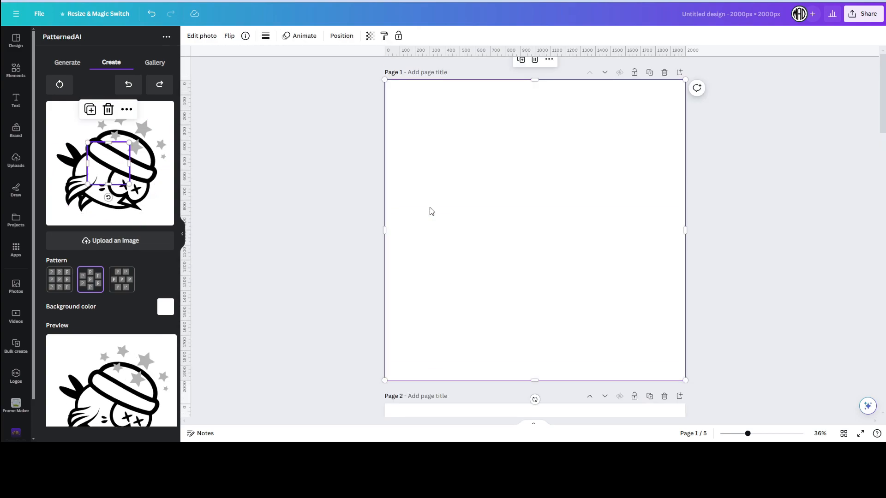
scroll(121, 303, down, 3)
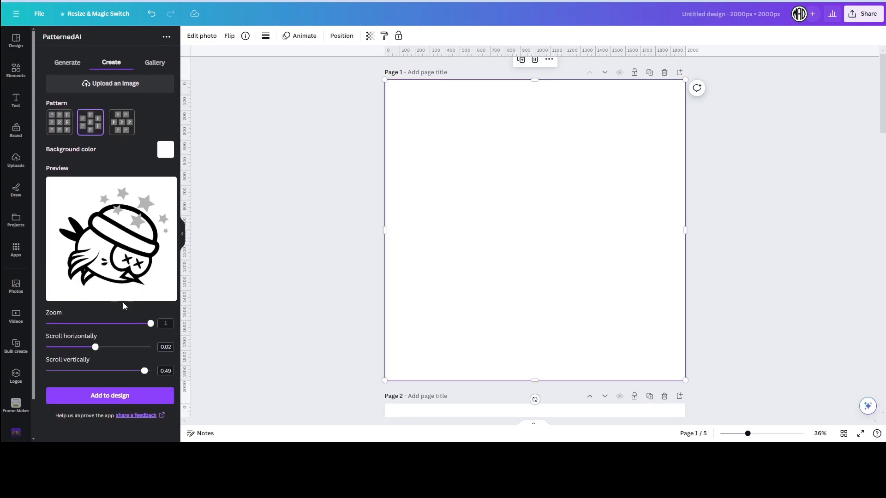
click(122, 400)
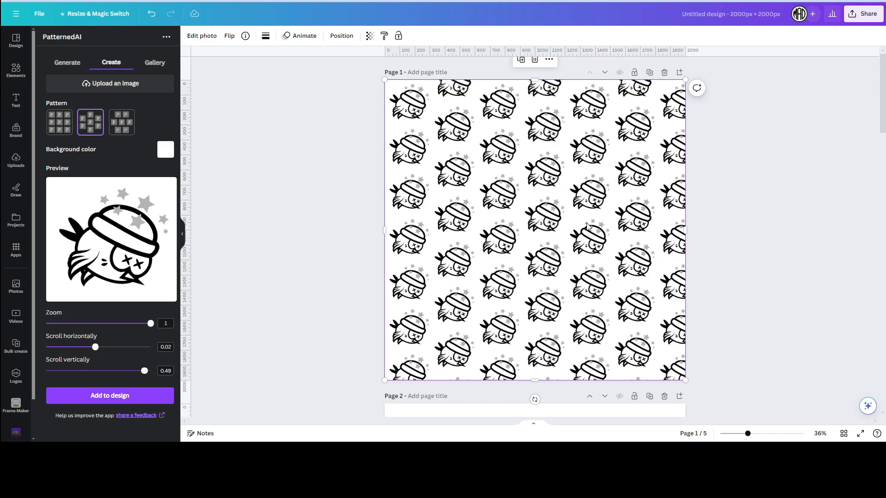
Step: Remove the bird and the extra overlaid image from the pattern tile
click(134, 196)
click(108, 129)
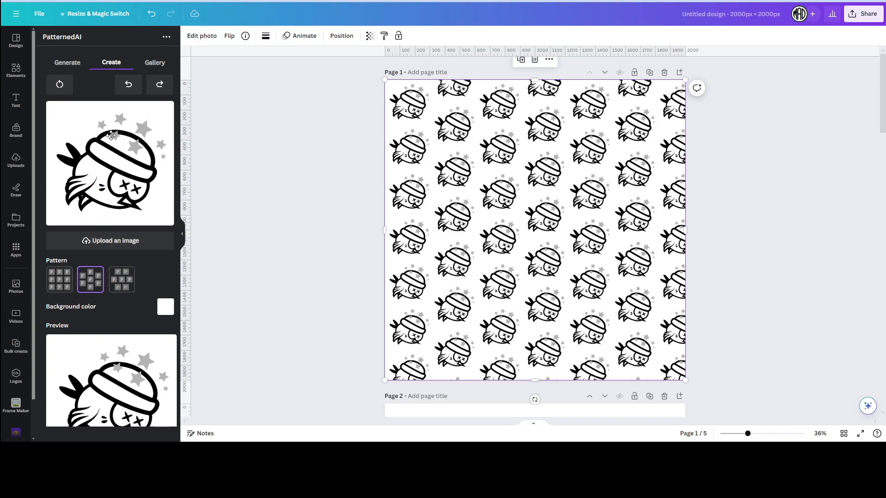
click(115, 167)
click(108, 109)
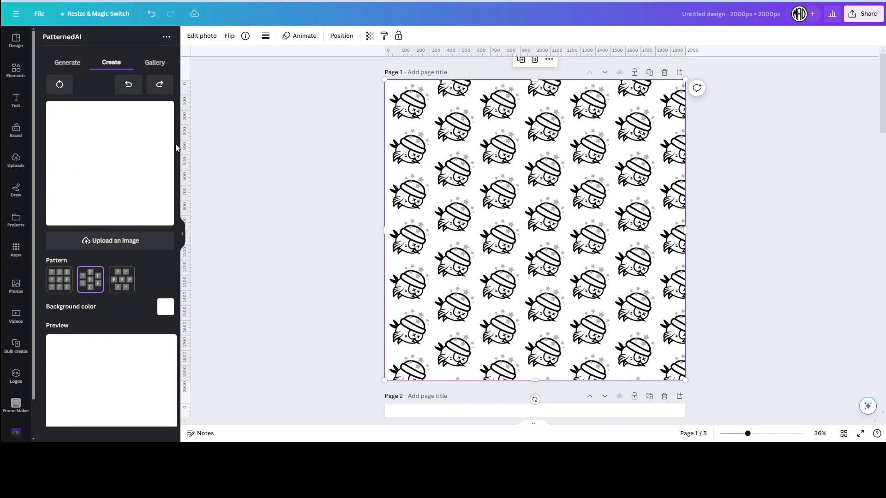
Step: Review the wordmarks, statuses and goods classes in the trademark search results for "In My ... Era" phrases
scroll(119, 276, down, 4)
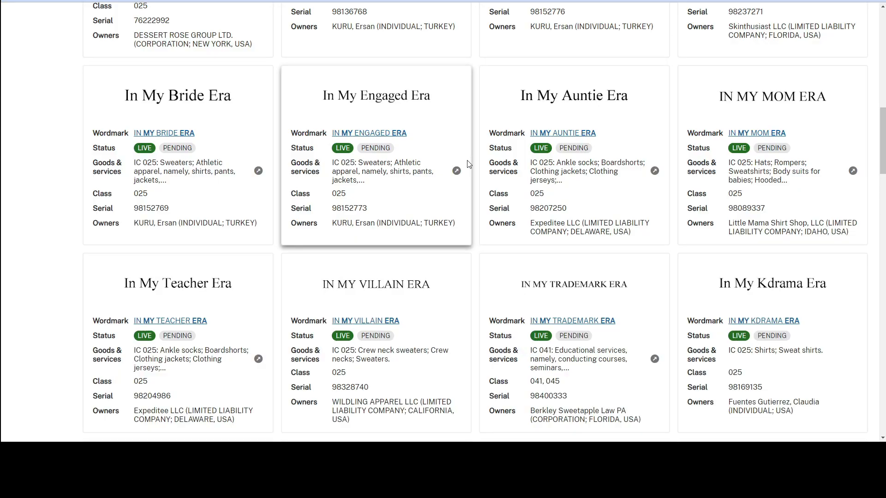
scroll(377, 249, up, 5)
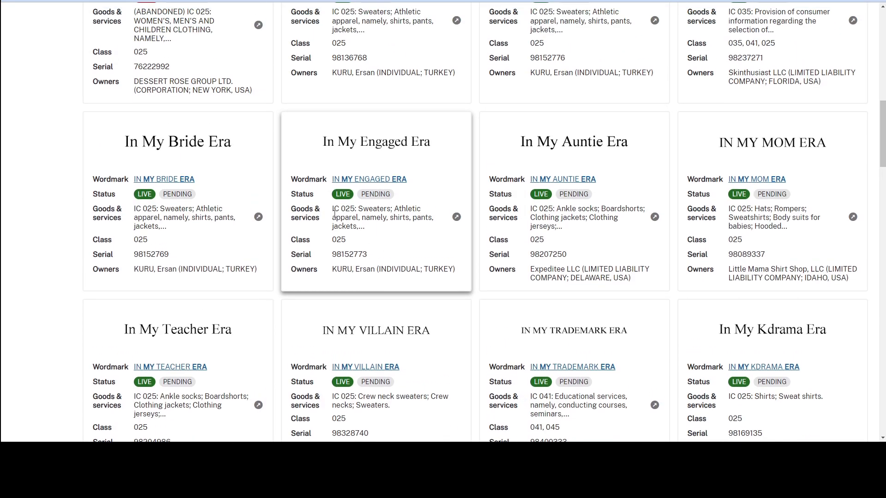
scroll(334, 215, down, 6)
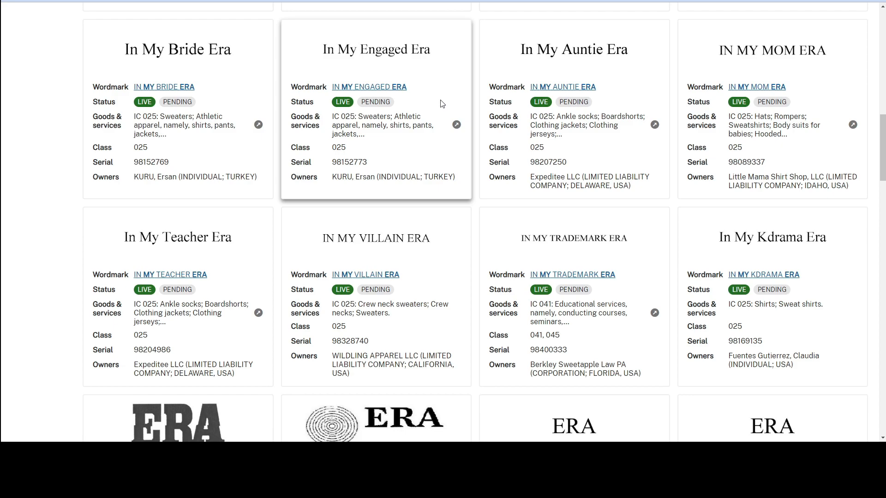
scroll(562, 258, up, 4)
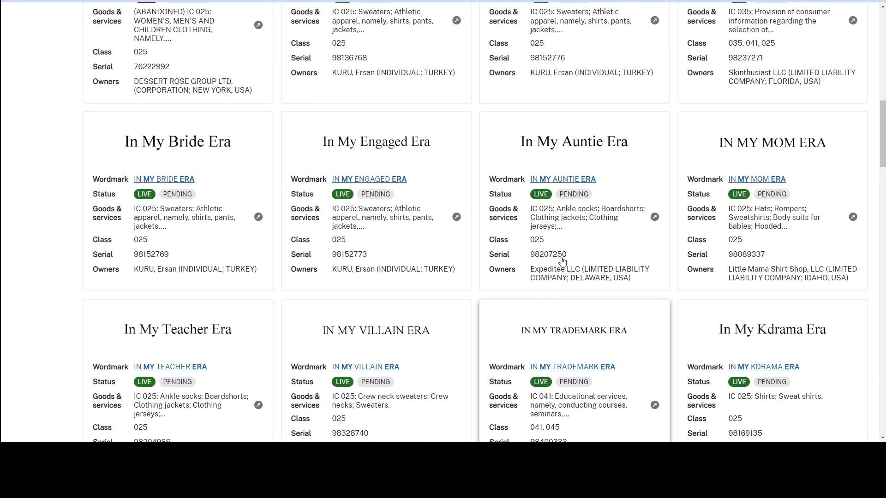
Step: Examine the trademark entries around the "In My Bride Era" and "In My Teacher Era" rows
scroll(562, 258, up, 2)
scroll(562, 257, down, 4)
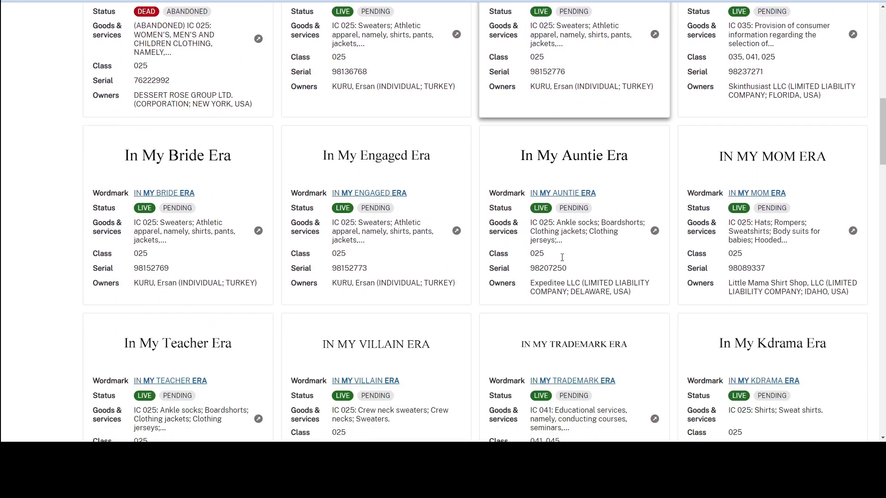
scroll(562, 257, down, 2)
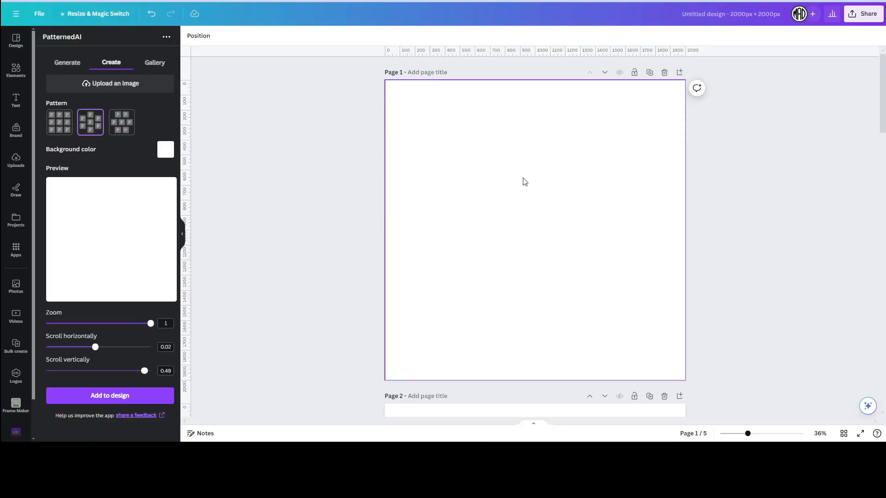
Step: Switch to the Canva design, search its apps for "typecraft" and open the TypeCraft app
click(16, 251)
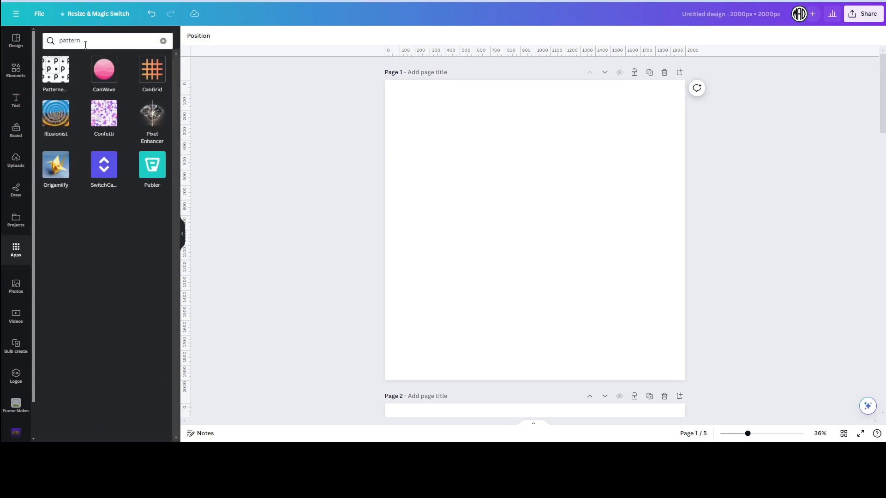
click(54, 40)
text(typecraft)
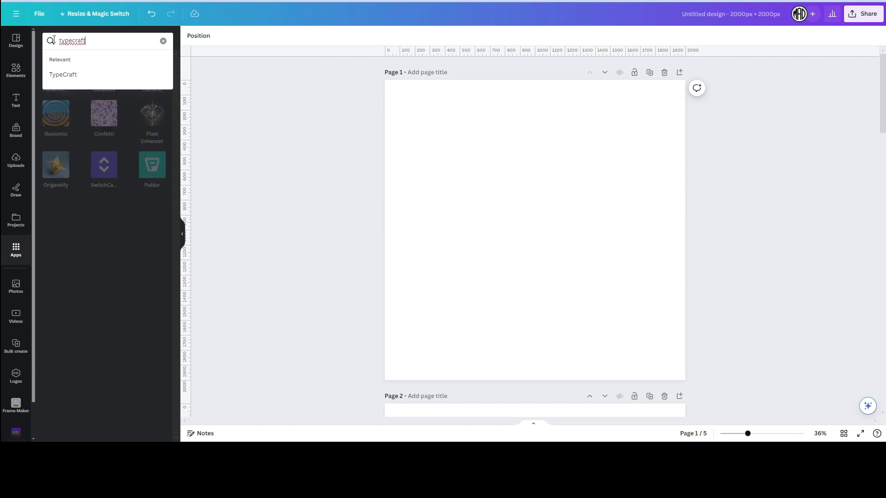
key(Return)
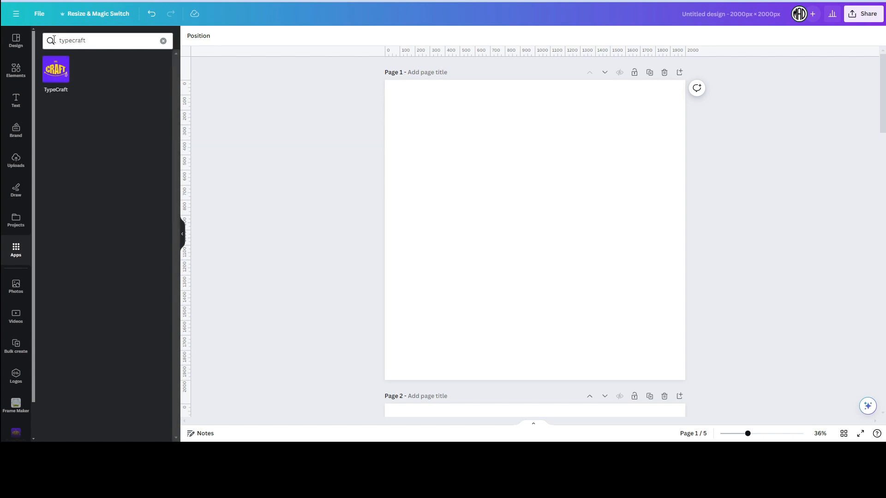
click(57, 71)
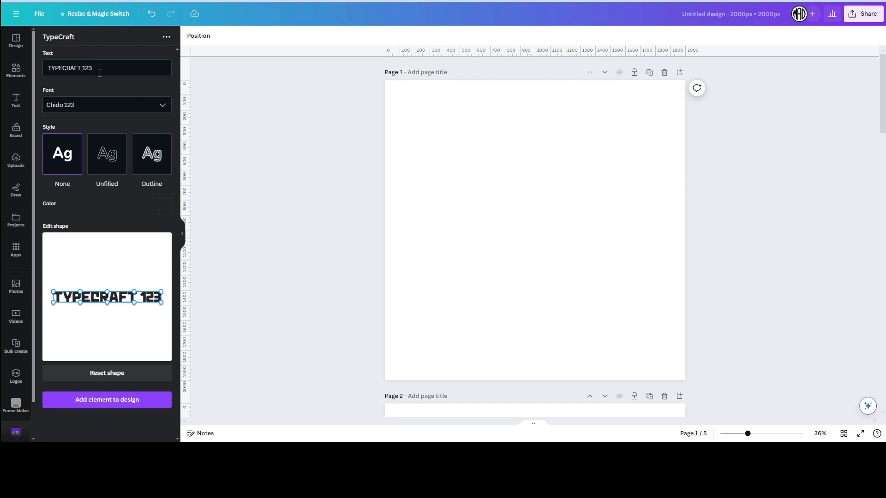
Step: Replace the TypeCraft sample text with "RENT"
drag(99, 73, 43, 64)
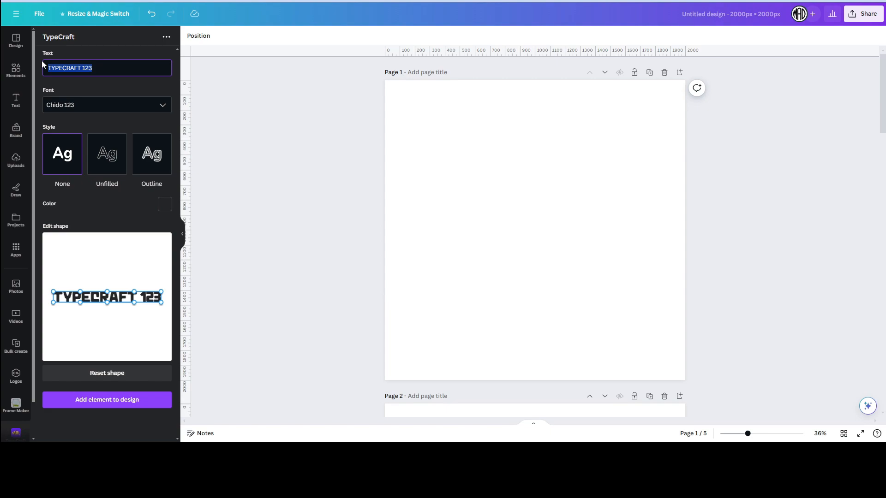
key(BackSpace)
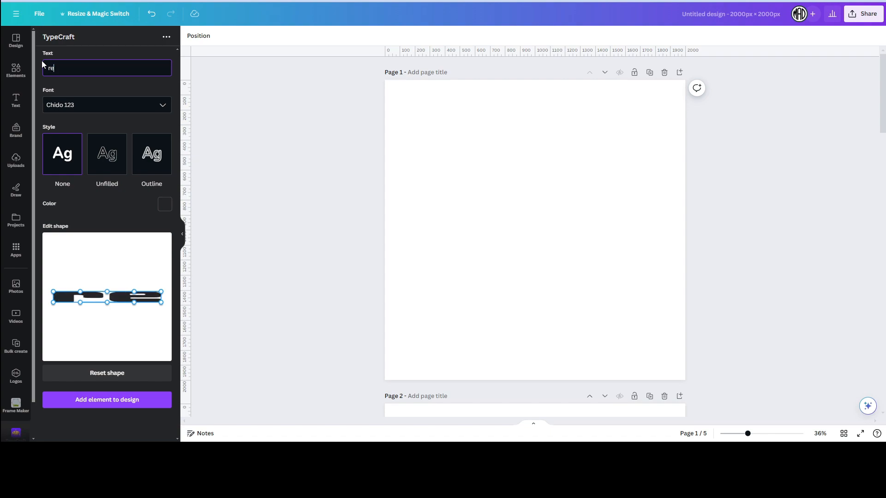
text(RENT)
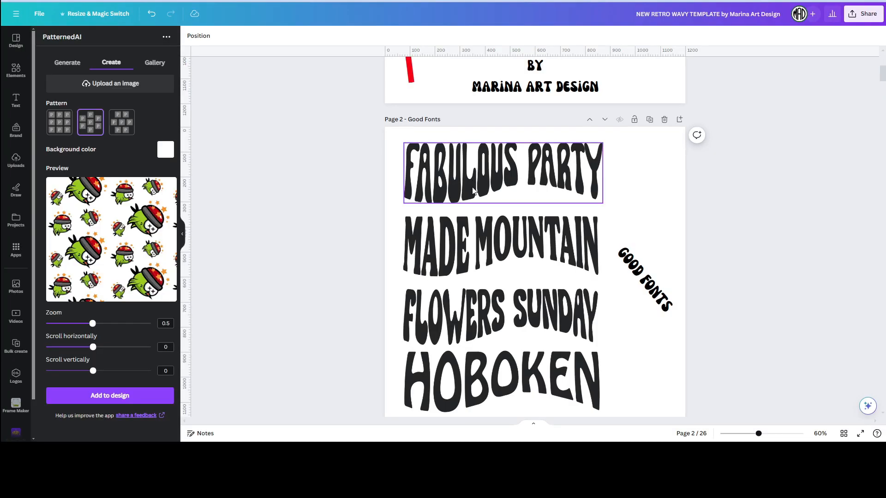
Step: Check the Good Fonts page of the retro wavy template and set the TypeCraft font to Fabulous Party 123
scroll(461, 148, down, 1)
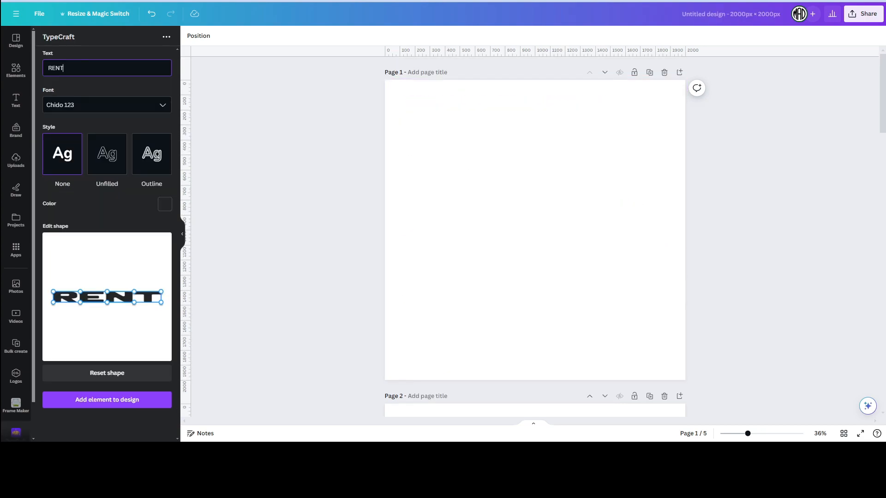
click(155, 107)
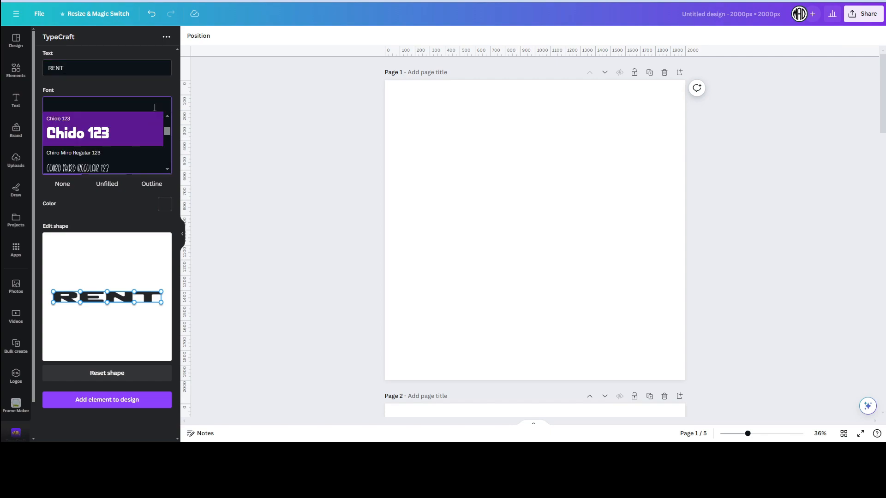
text(fa)
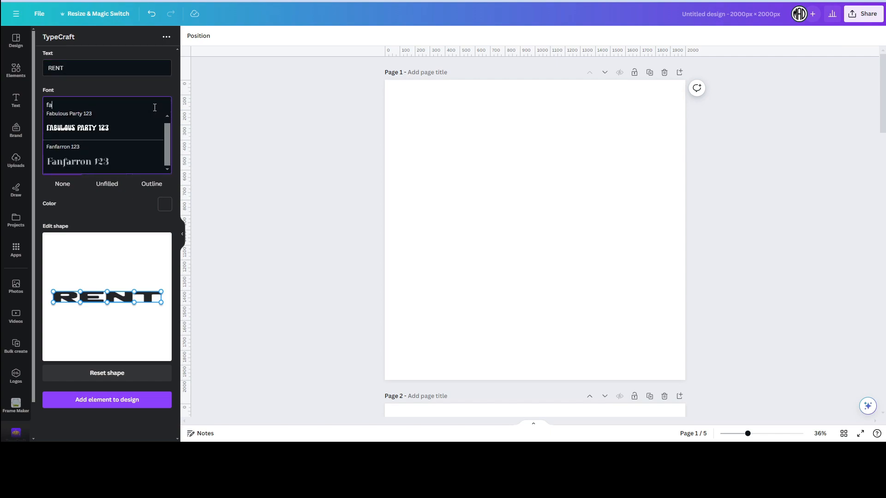
click(115, 128)
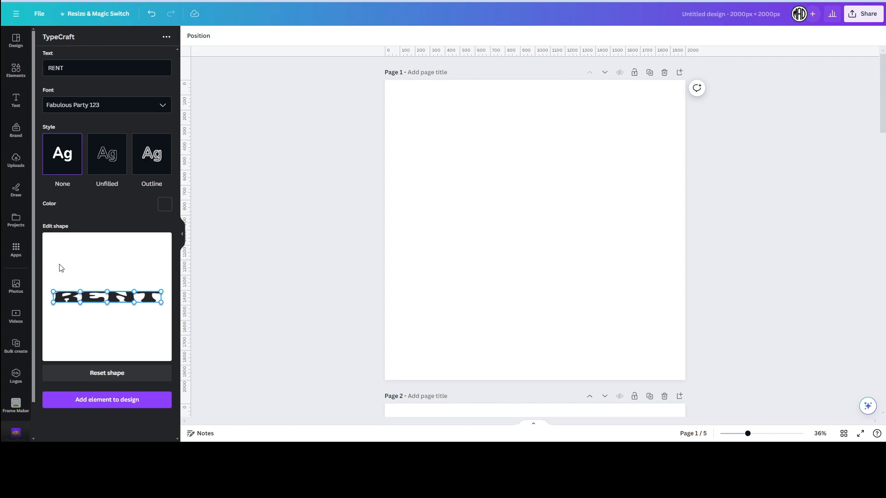
Step: Set the RENT text color to bright blue #007fff
click(164, 206)
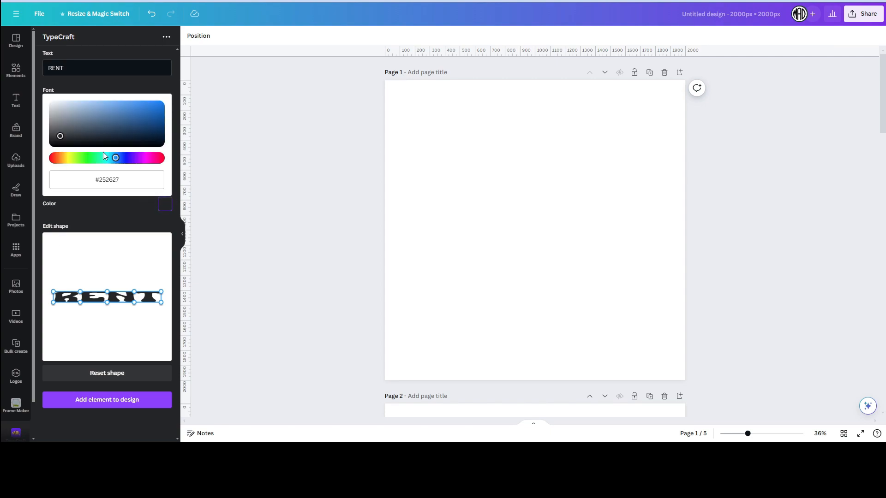
drag(132, 127, 170, 108)
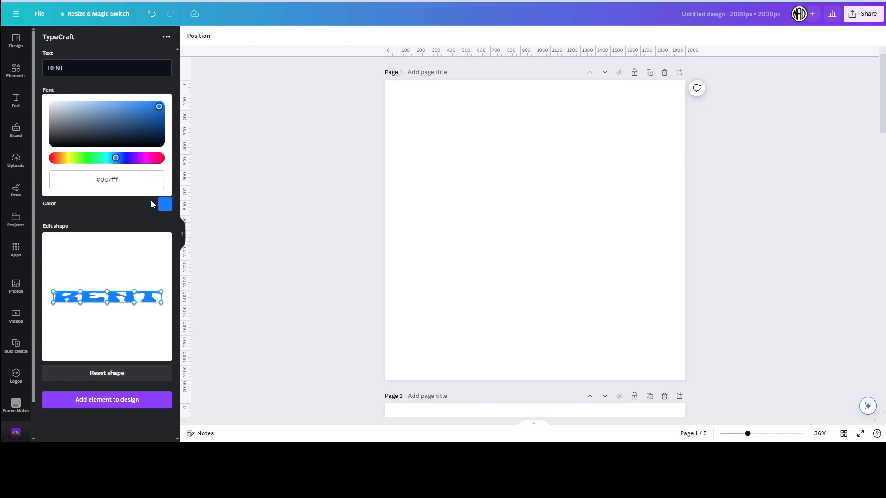
click(165, 206)
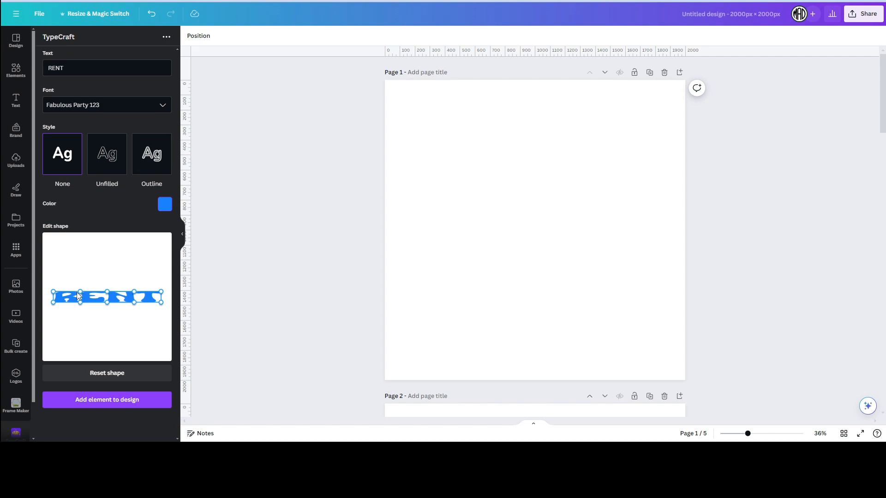
Step: Raise the corner and middle points of the RENT shape's upper edge to make the letters taller with a level top
drag(54, 295, 54, 274)
drag(161, 292, 163, 277)
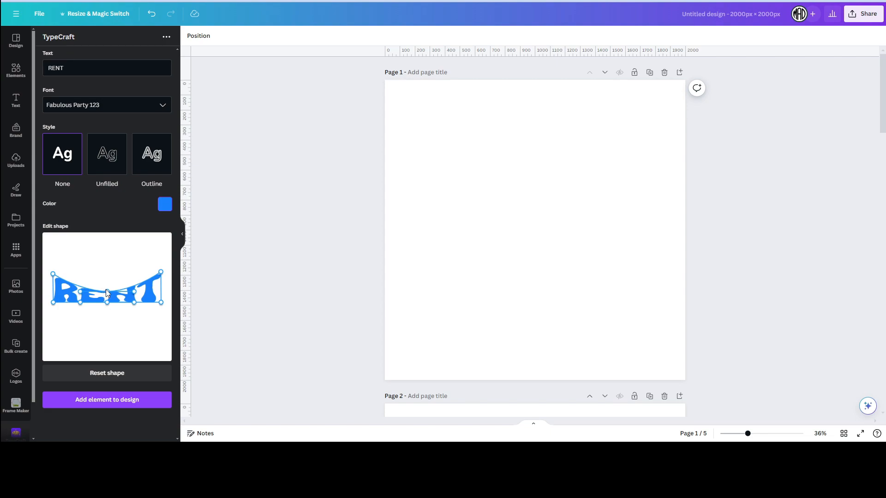
drag(108, 290, 109, 275)
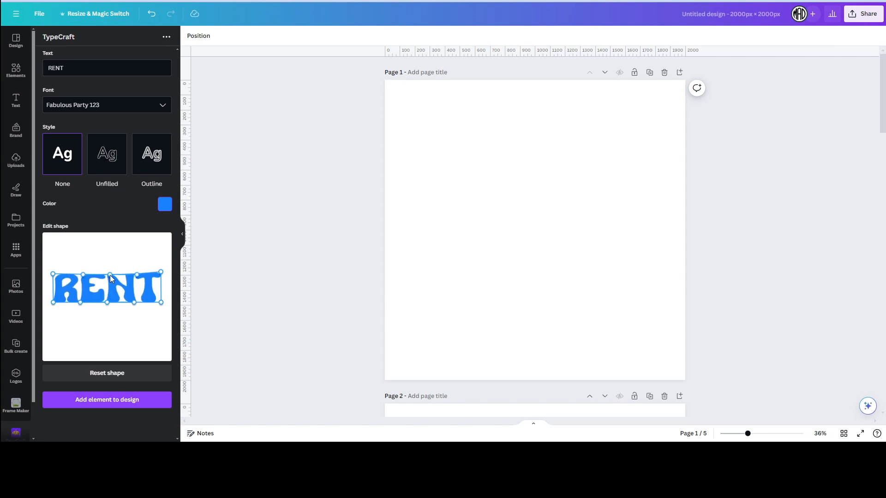
drag(54, 270, 53, 271)
drag(109, 274, 109, 272)
Step: Bend both edges of the RENT shape into a wave, up over RE and down over NT, and add it to the design
drag(85, 266, 83, 252)
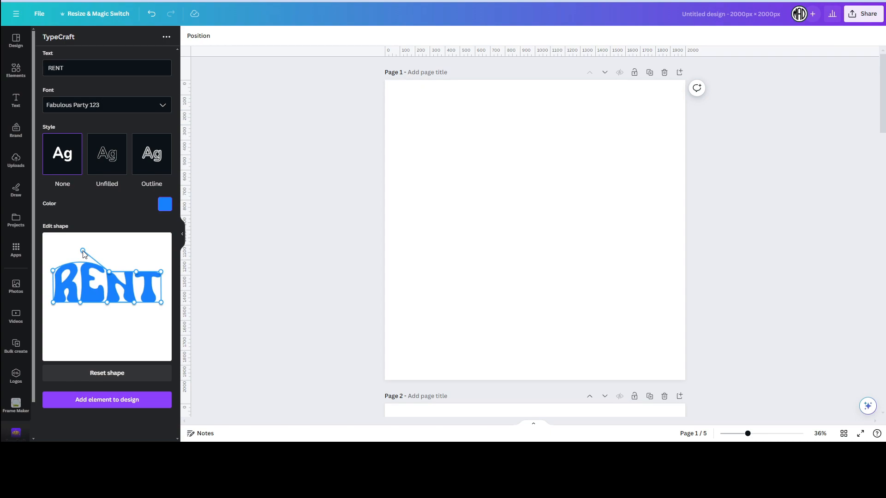
drag(136, 272, 132, 293)
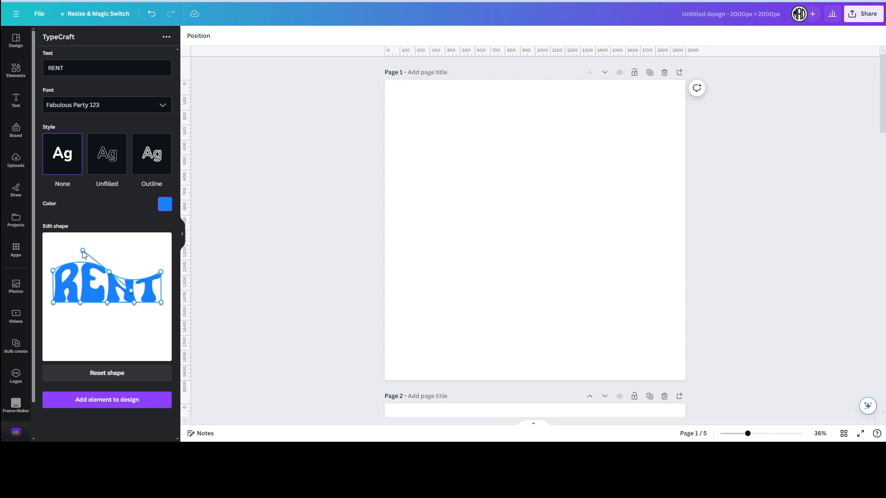
drag(131, 291, 131, 289)
drag(81, 302, 81, 289)
drag(134, 303, 132, 321)
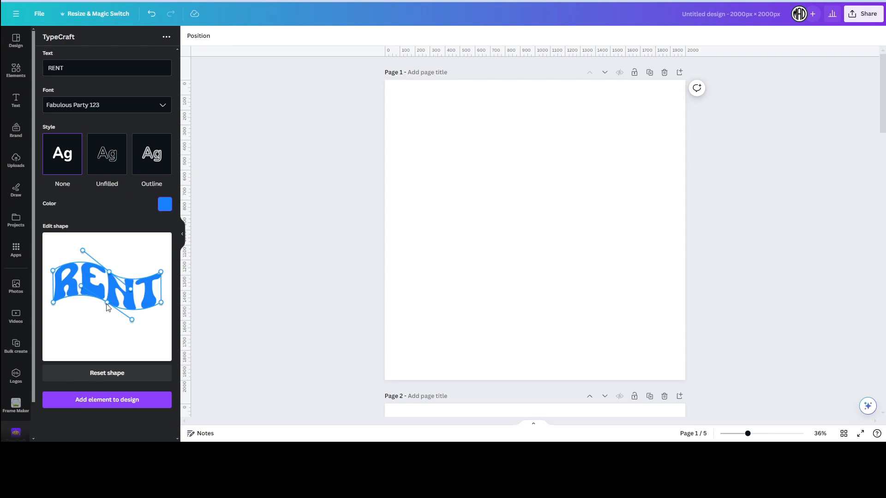
click(124, 401)
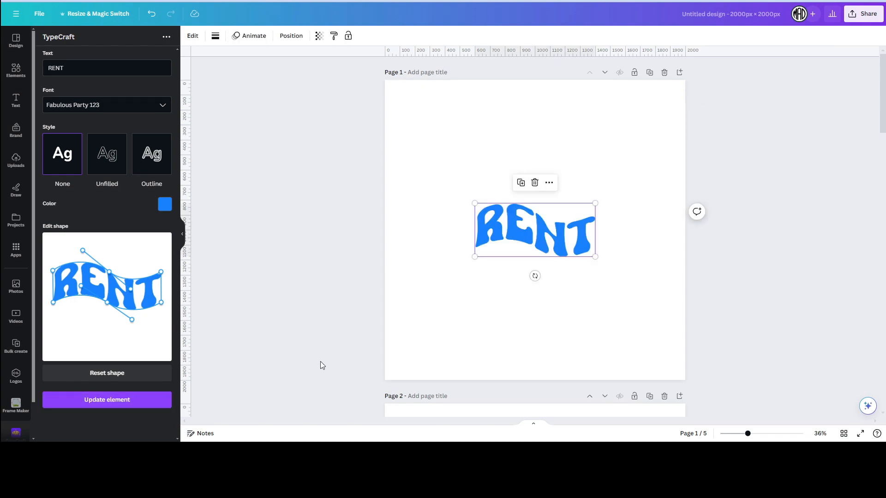
Step: Enlarge the wavy RENT text to about 1420 px wide and place it across the middle of page 1
drag(509, 228, 449, 198)
drag(538, 222, 633, 259)
mouse_move(580, 223)
mouse_down()
mouse_move(587, 244)
mouse_move(580, 226)
mouse_up()
click(587, 162)
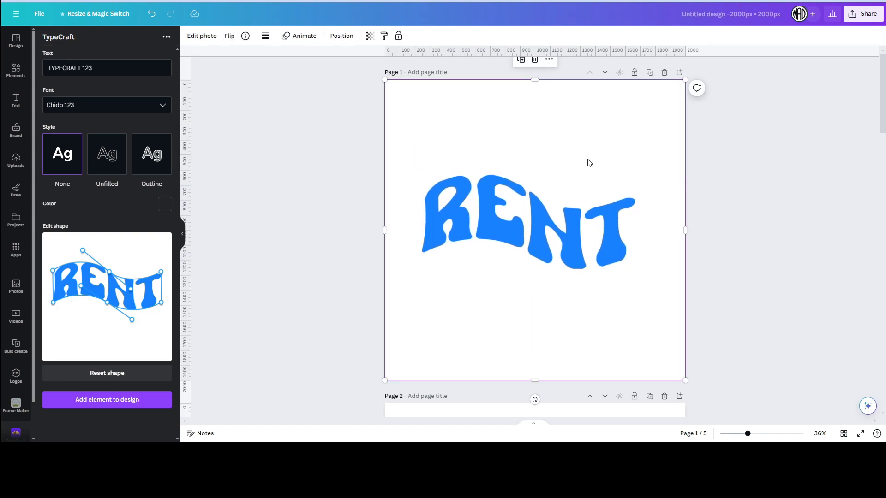
Step: Duplicate the wavy RENT text twice, aligning one copy directly above and one directly below the original
click(559, 212)
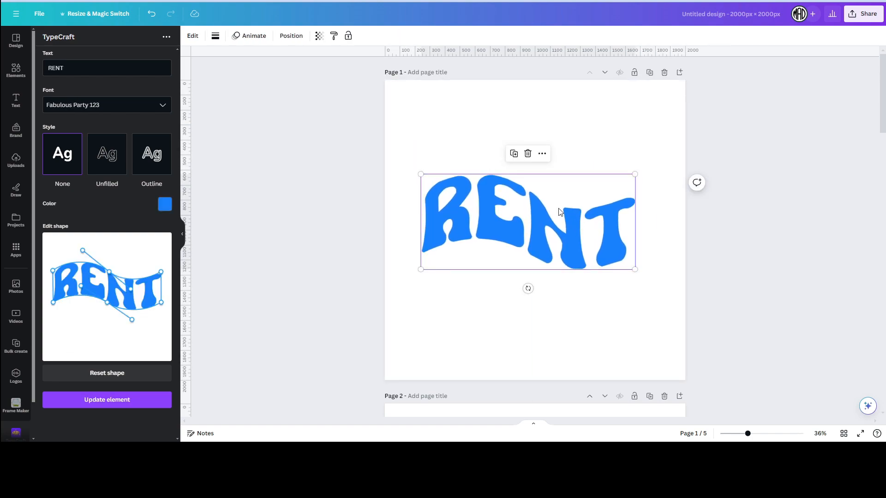
key(ctrl+d)
drag(570, 238, 567, 160)
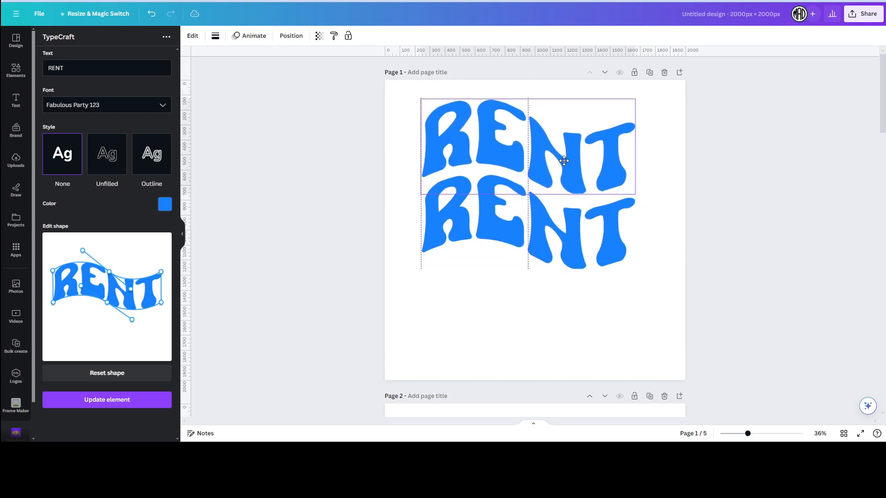
click(546, 229)
key(ctrl+d)
drag(545, 225, 546, 294)
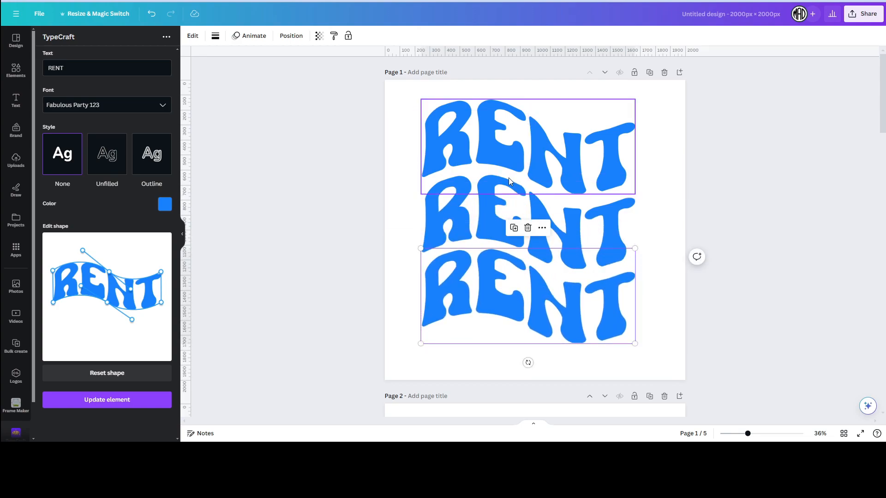
click(510, 151)
click(495, 241)
click(493, 272)
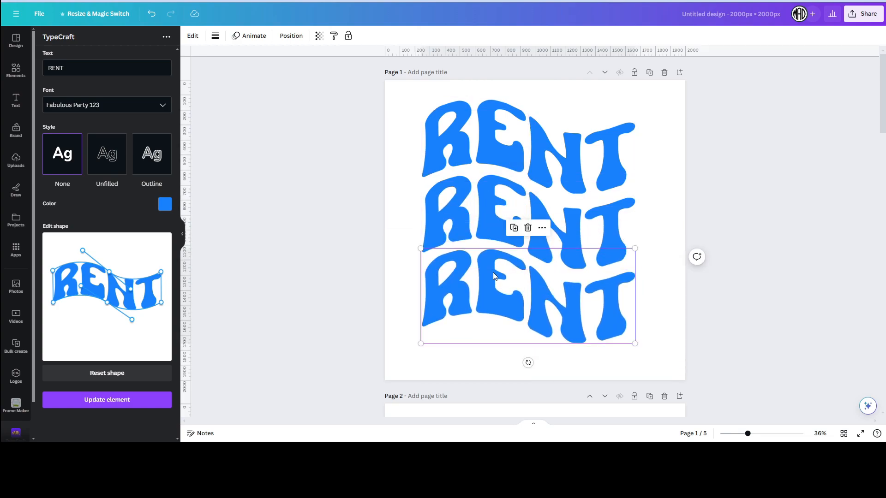
Step: Flatten the upper edge of the topmost RENT, update the element and fit it closely above the middle row
click(503, 143)
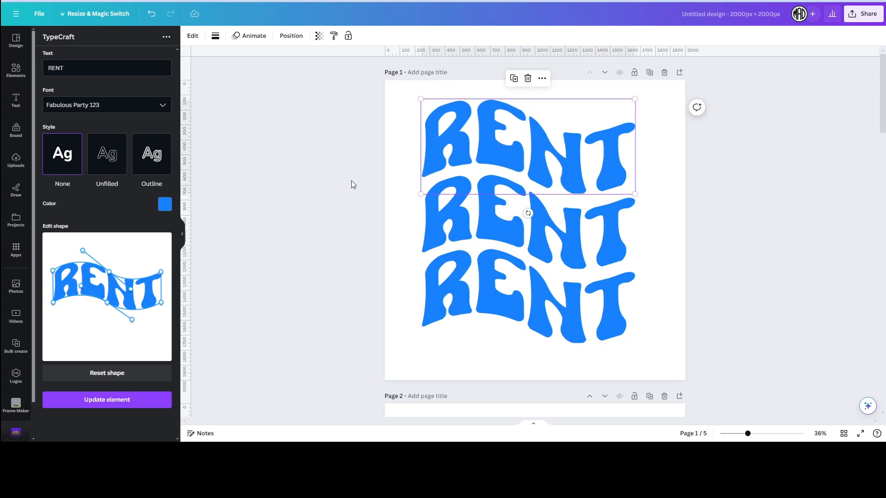
drag(84, 253, 81, 265)
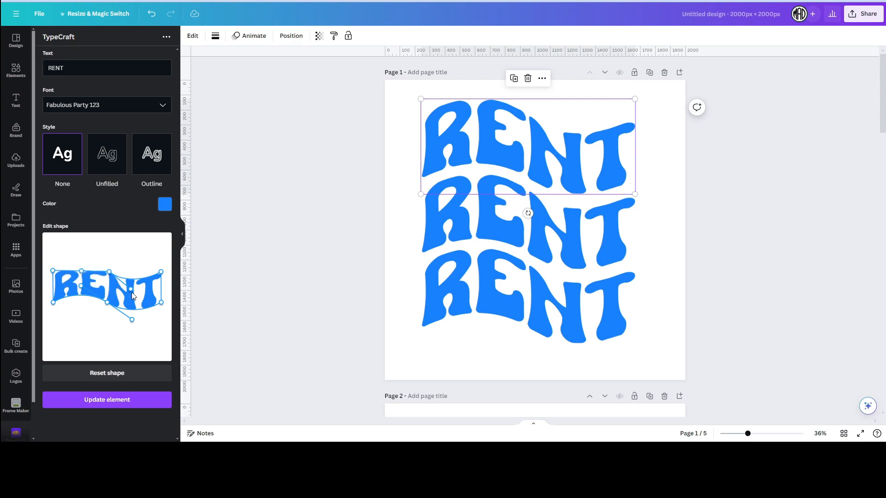
drag(133, 292, 139, 278)
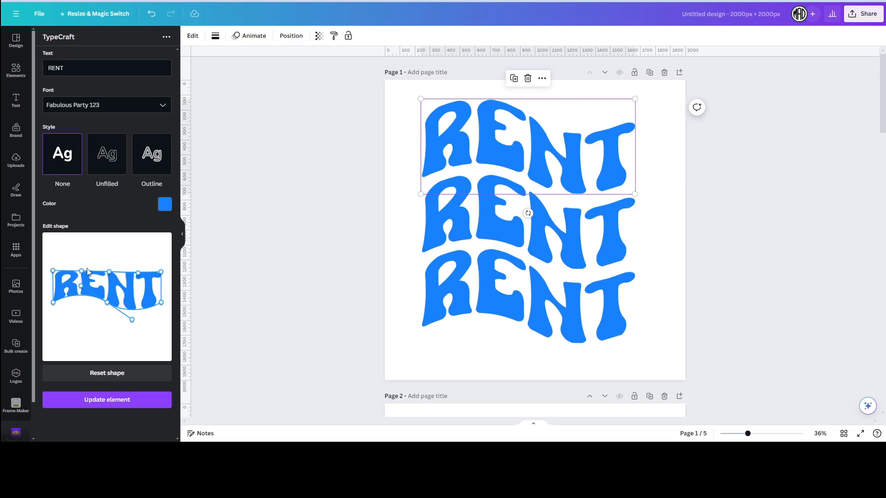
click(107, 401)
drag(478, 173, 481, 148)
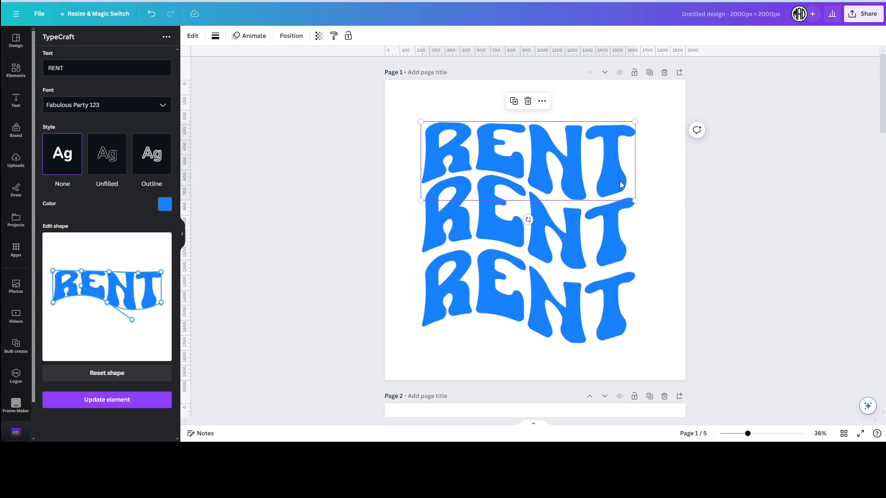
Step: Flatten the lower edge of the lowest RENT, update the element and move it down near the page's bottom edge
click(515, 294)
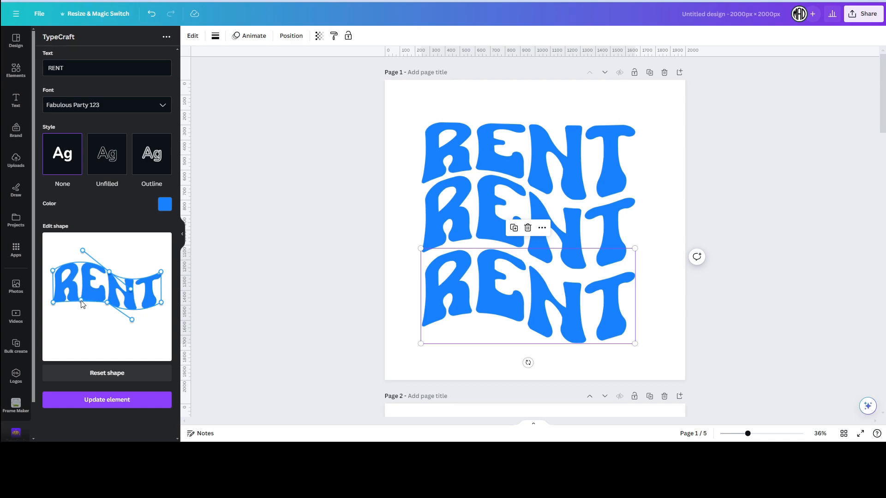
drag(132, 322, 139, 306)
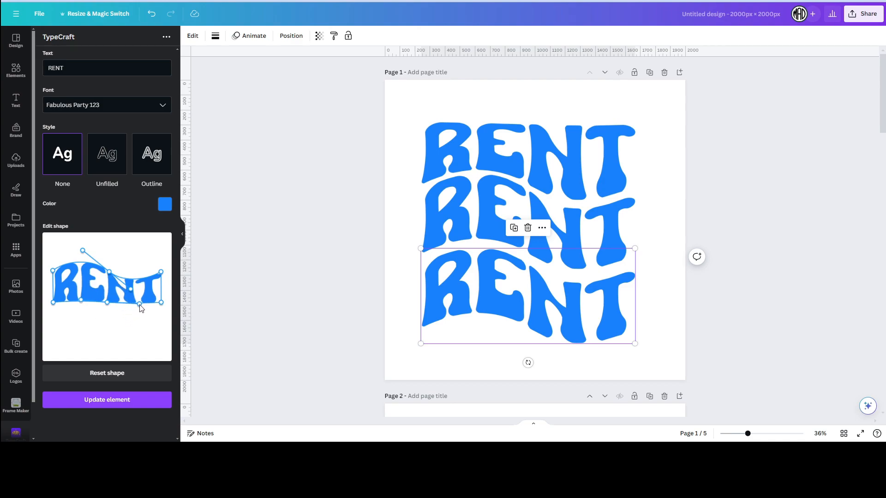
click(137, 404)
drag(445, 300, 490, 343)
Step: Duplicate the fully wavy middle RENT and arrange the words as four evenly nested rows on page 1
click(488, 140)
click(482, 215)
click(487, 294)
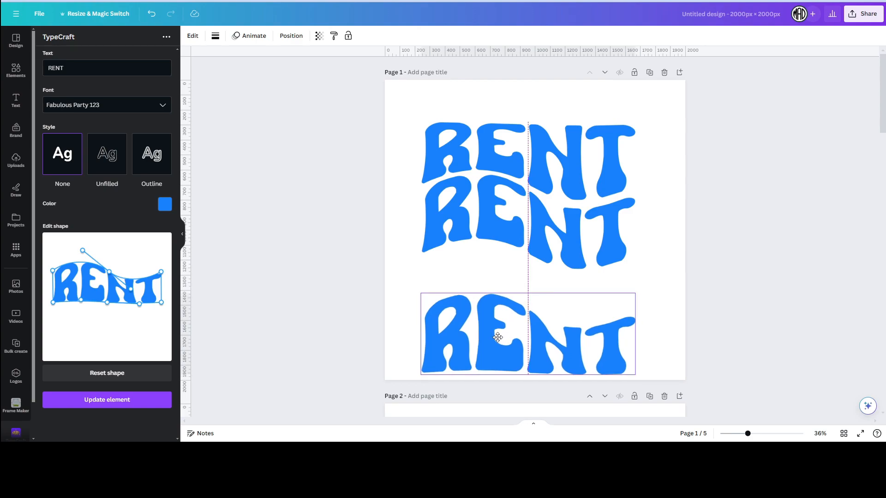
drag(499, 182, 503, 239)
key(ctrl+d)
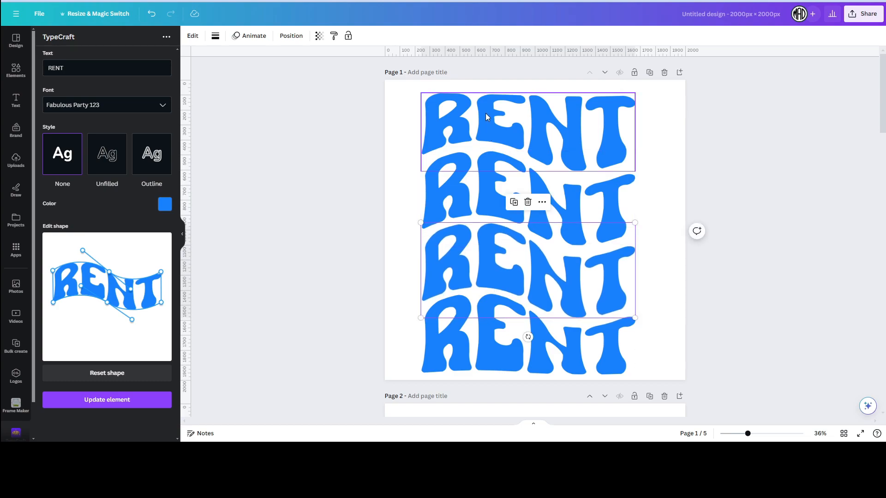
click(485, 114)
click(485, 182)
click(483, 249)
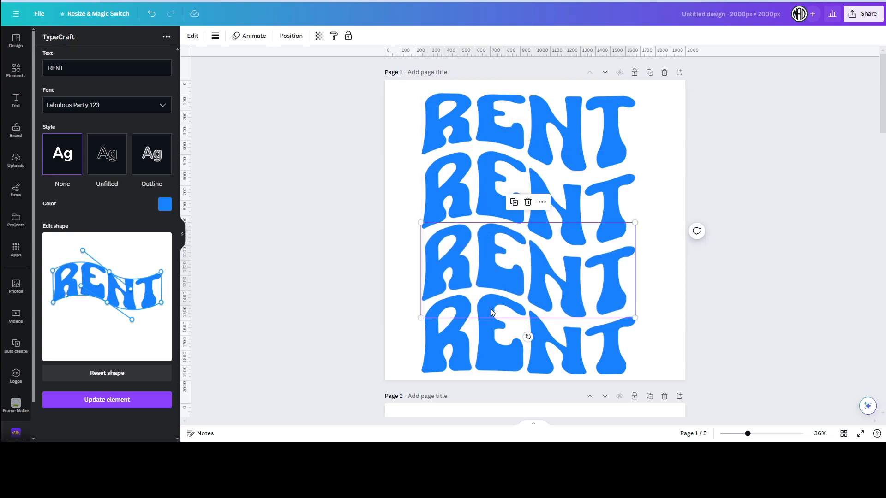
click(487, 342)
Step: Delete the two middle RENT rows and move the top row down so it nests directly above the bottom row
click(504, 193)
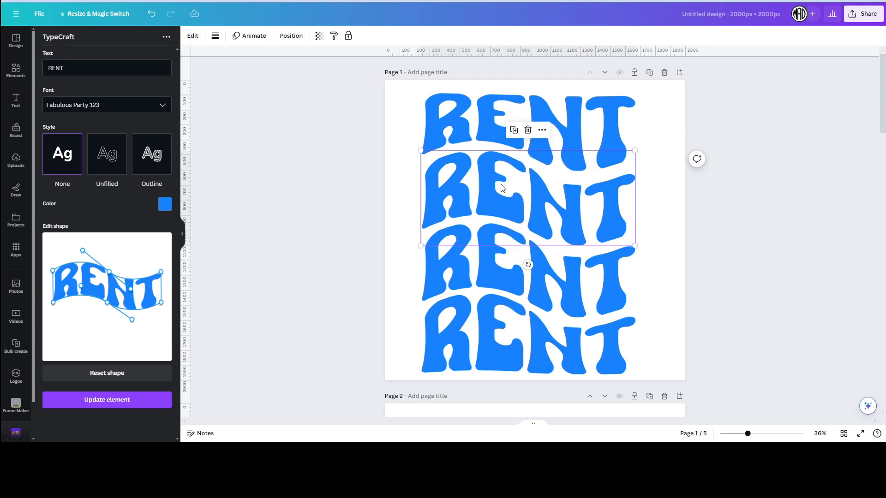
key(Delete)
click(506, 239)
key(Delete)
drag(518, 132, 517, 275)
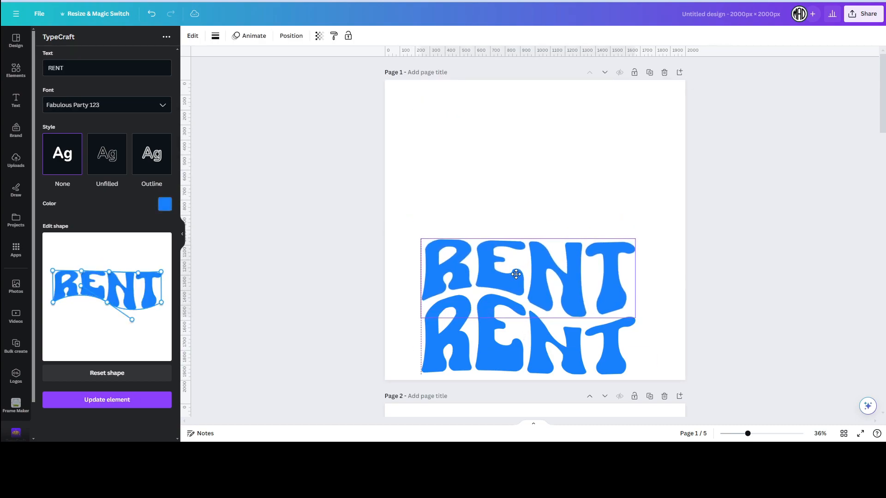
click(503, 339)
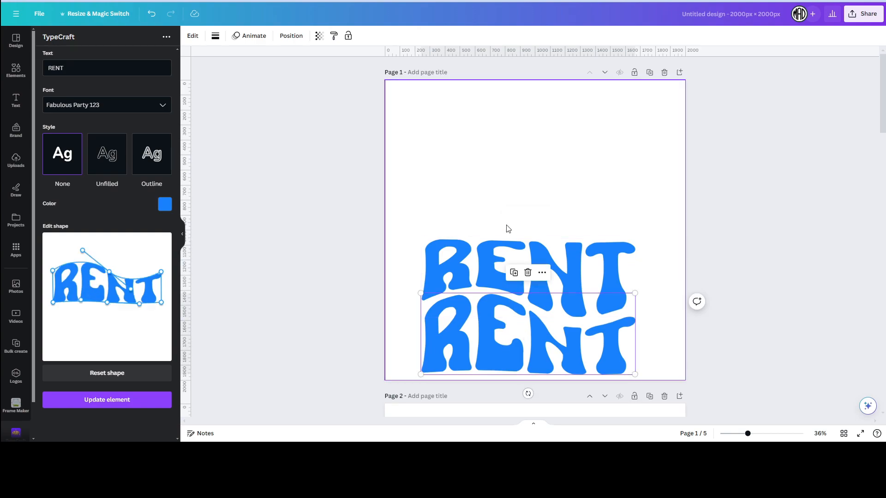
click(508, 187)
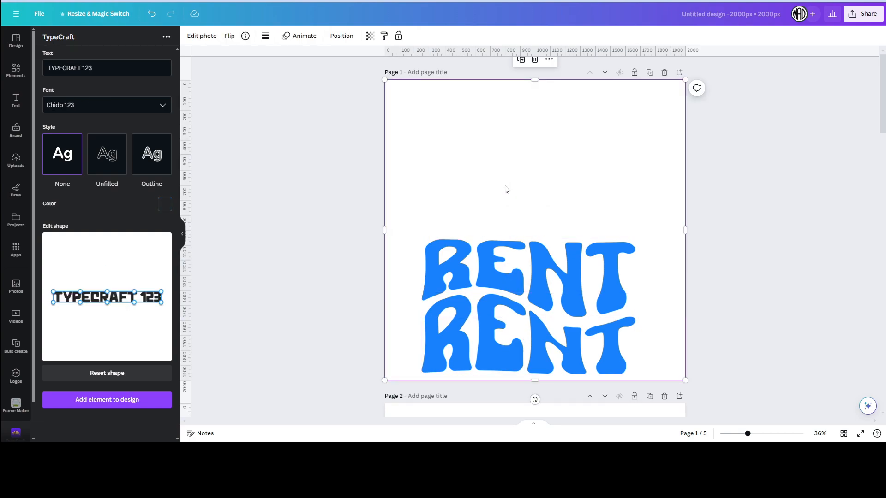
Step: Undo the move of the top row and the deletion of the two middle RENT rows
click(150, 15)
click(150, 15)
click(150, 15)
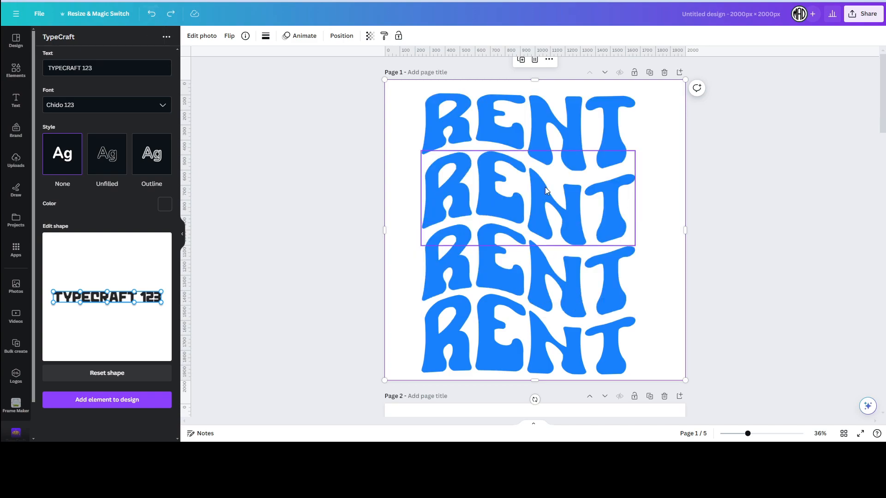
Step: Replace the text of the topmost RENT row with "change text" and update the element
click(537, 139)
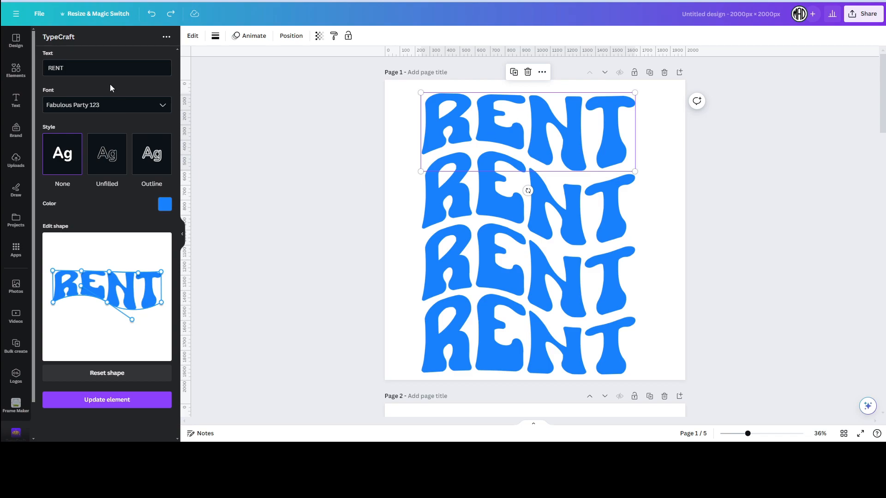
drag(74, 71, 37, 68)
text(x)
key(BackSpace)
text(change)
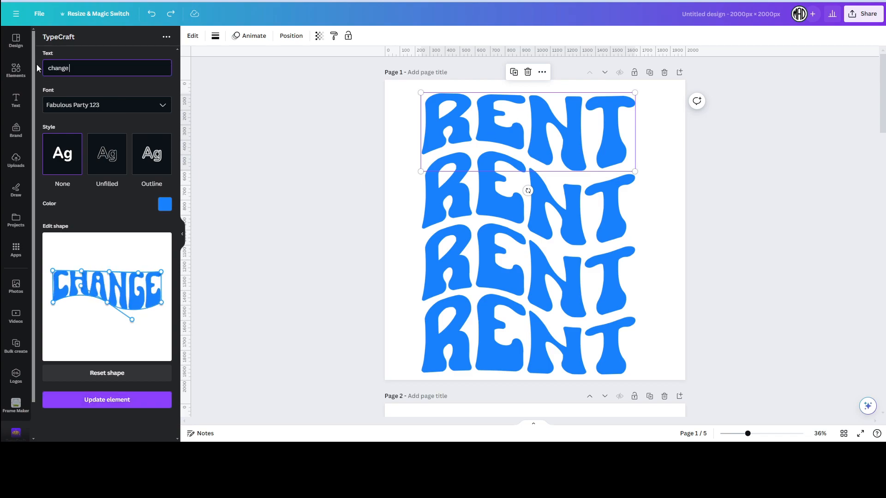
text( text)
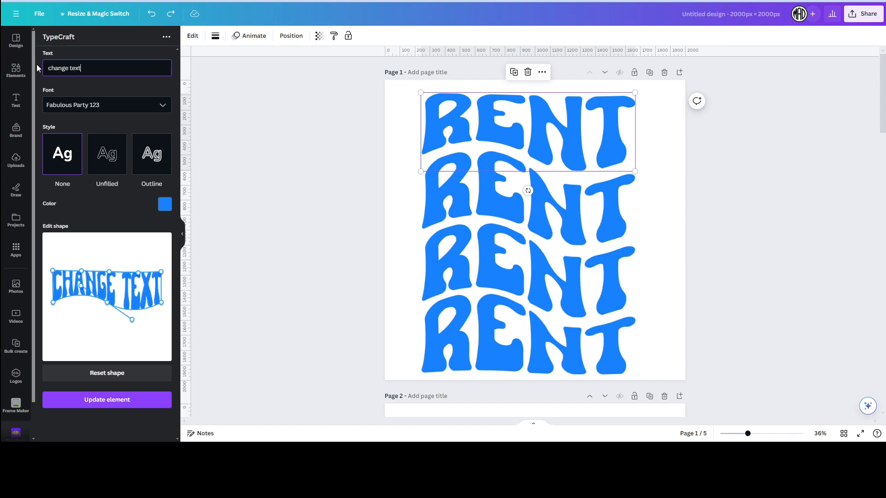
click(116, 402)
Step: Replace the text of the second row with "yes you can" and update the element
click(427, 212)
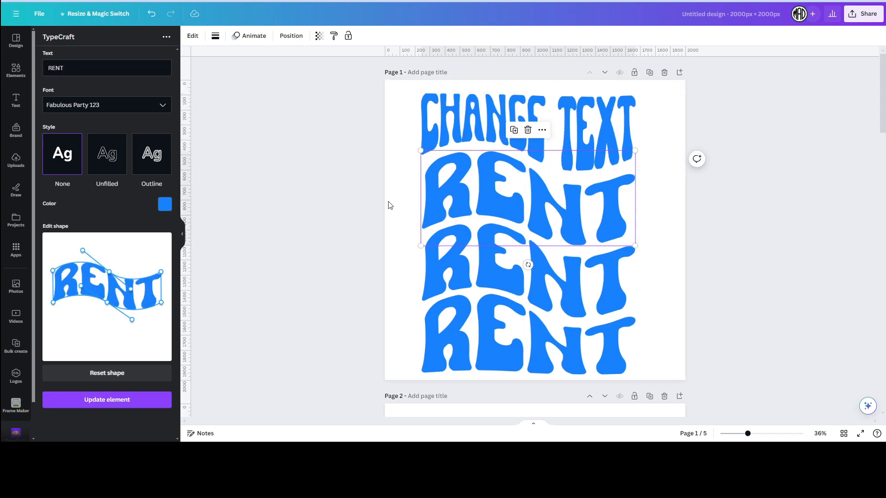
double_click(63, 70)
text(y)
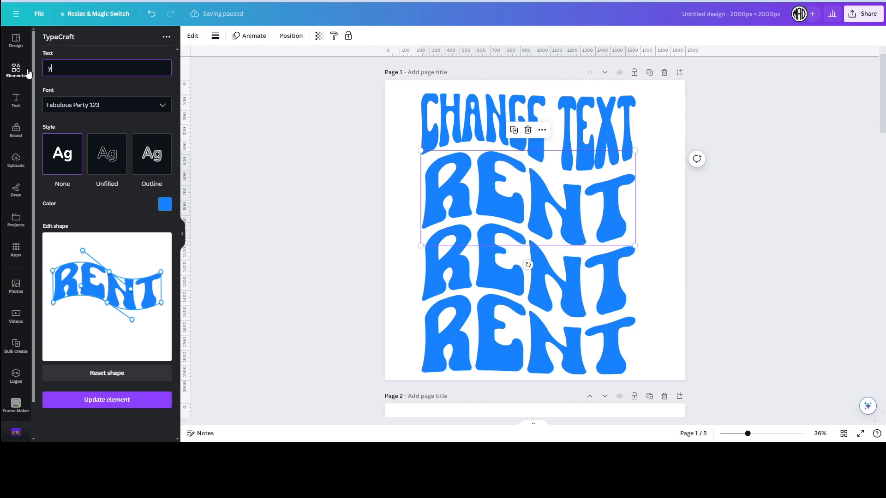
text(es you can)
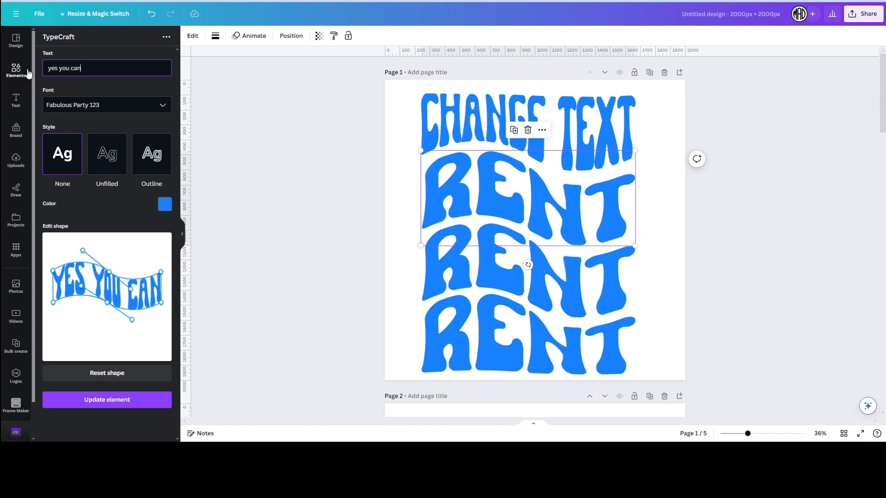
click(109, 398)
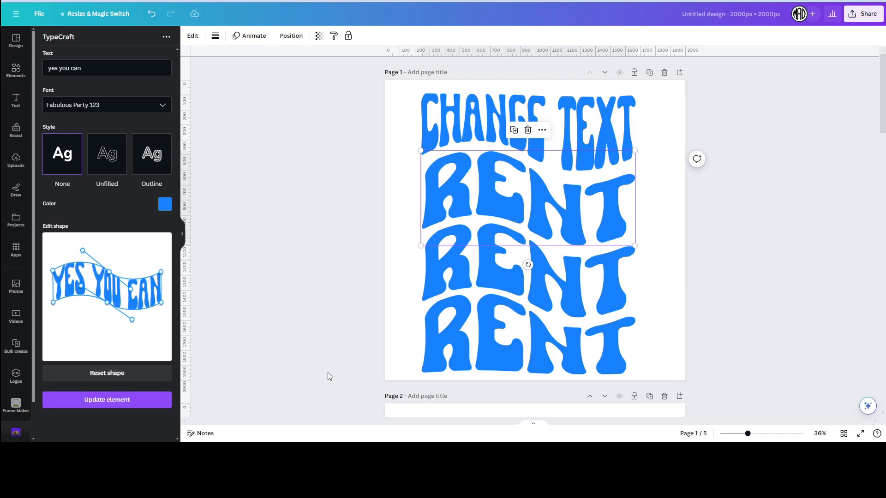
Step: Replace the text of the third row with "with" and update the element
click(460, 261)
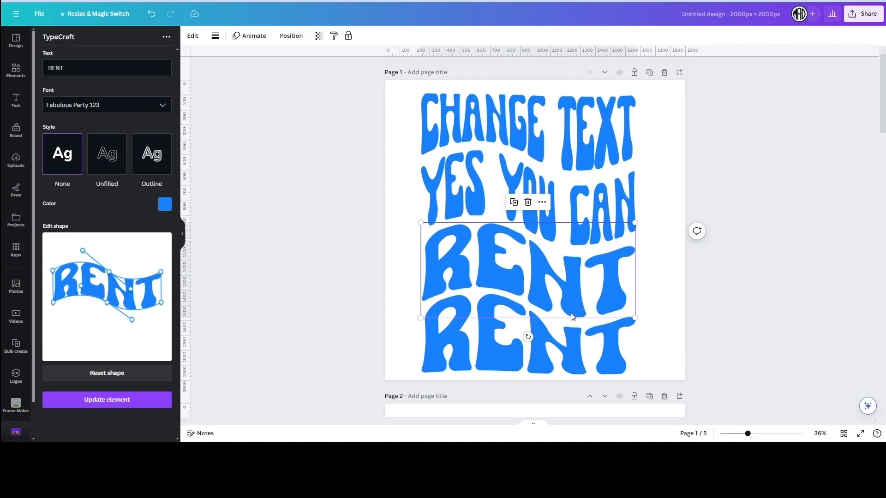
double_click(80, 71)
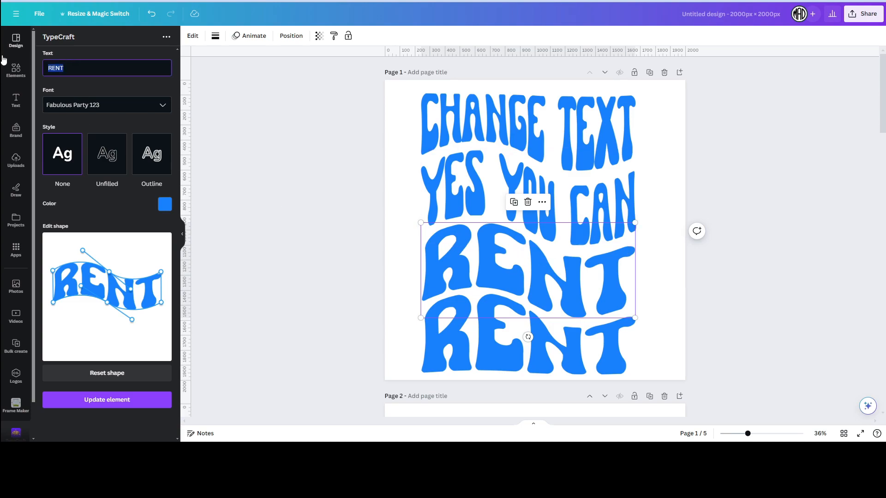
text(template)
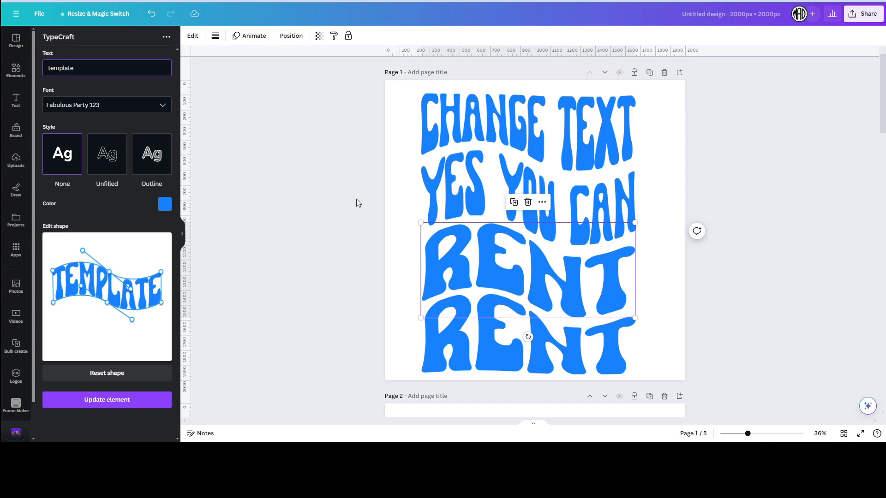
double_click(78, 65)
text(with)
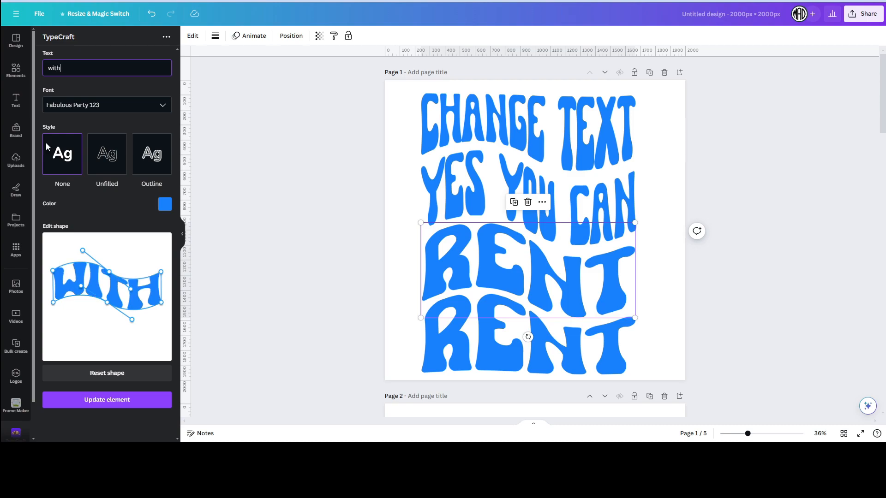
click(107, 400)
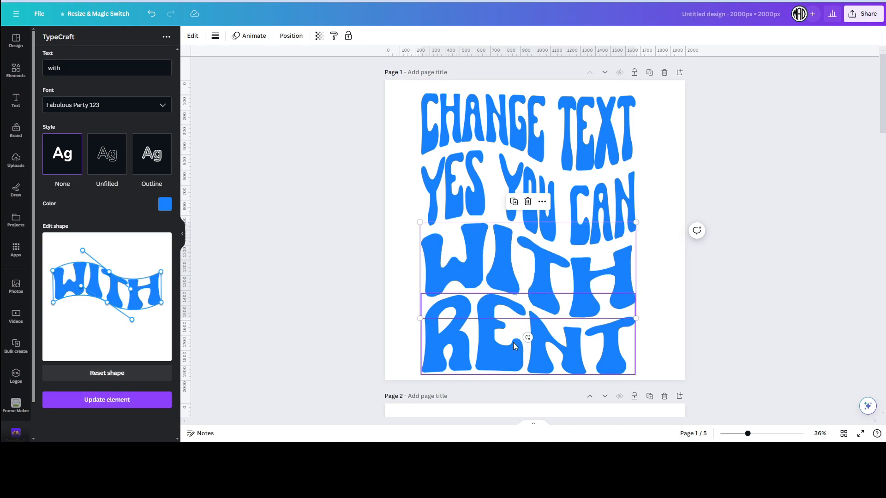
Step: Replace the text of the lowest RENT row with "template" and update the element
click(507, 342)
click(82, 73)
text(template)
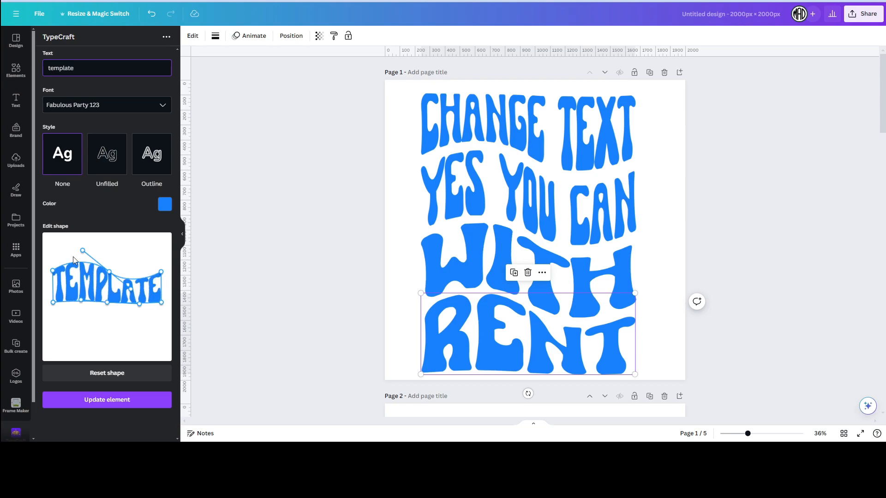
click(106, 399)
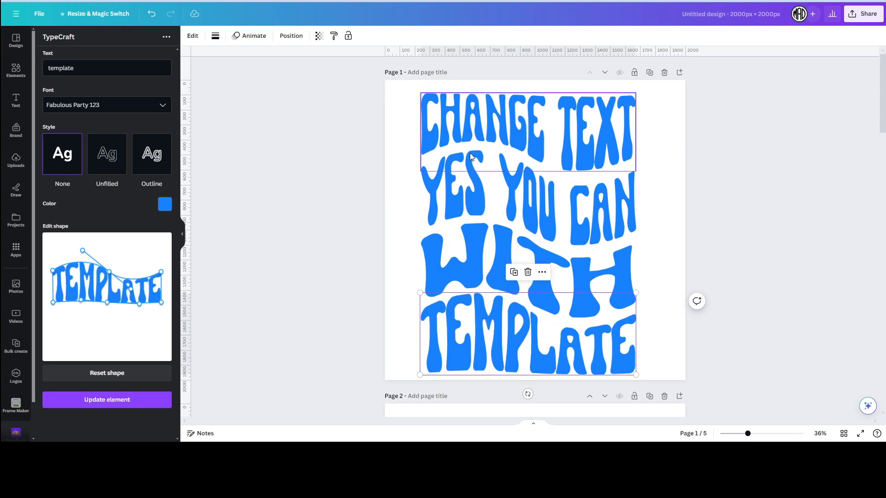
Step: Shift the white background aside, select all four text rows and move them together slightly upward and to the right
click(669, 208)
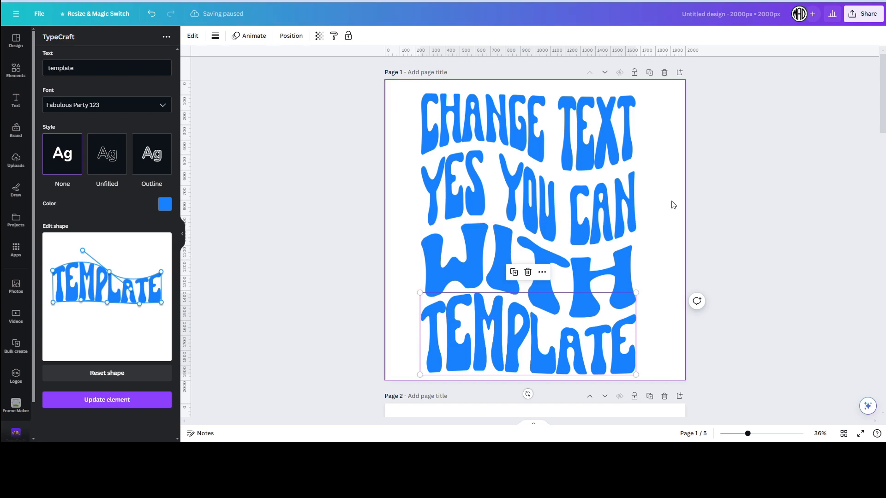
drag(388, 125, 415, 132)
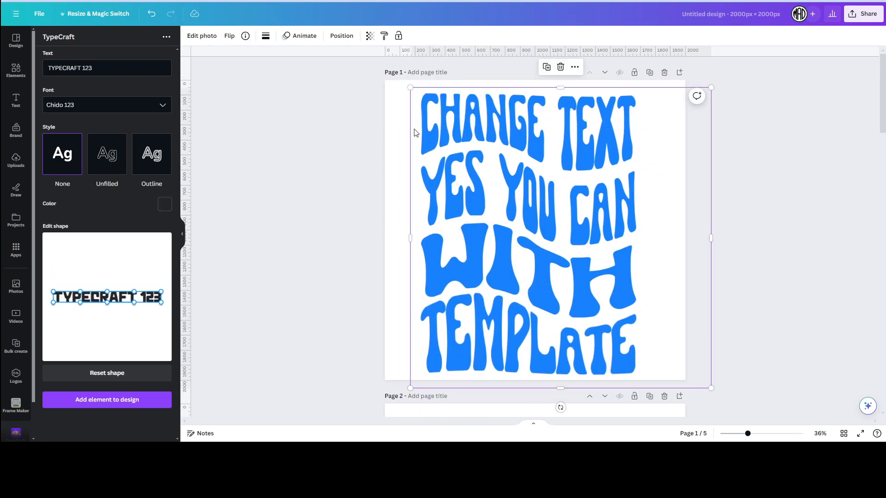
drag(393, 95, 420, 375)
drag(596, 213, 599, 209)
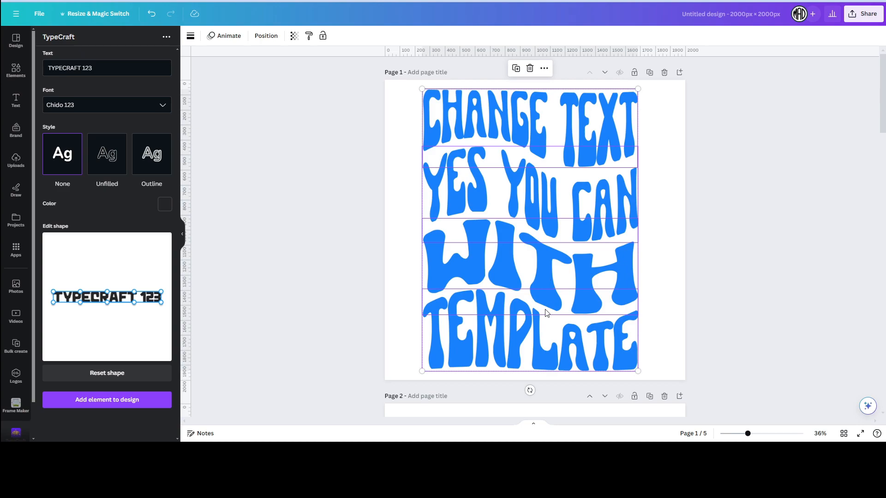
click(660, 190)
Step: Duplicate page 1 with its four-row wavy text design
click(498, 123)
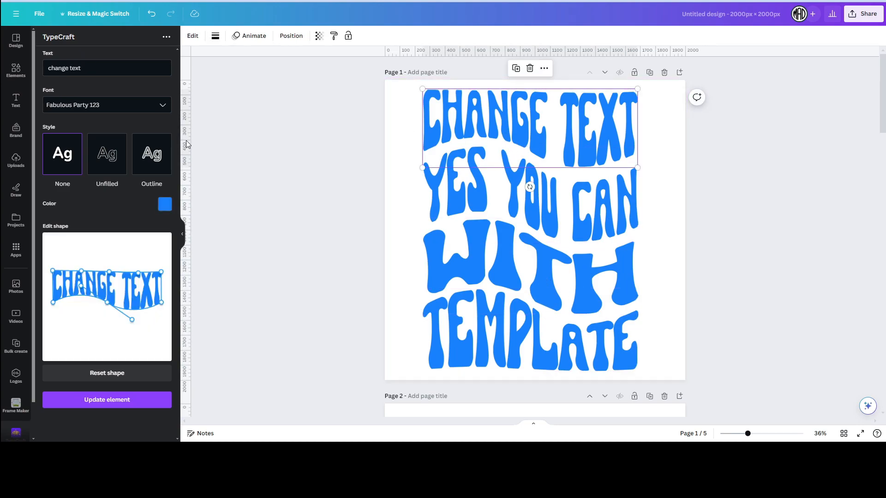
click(372, 149)
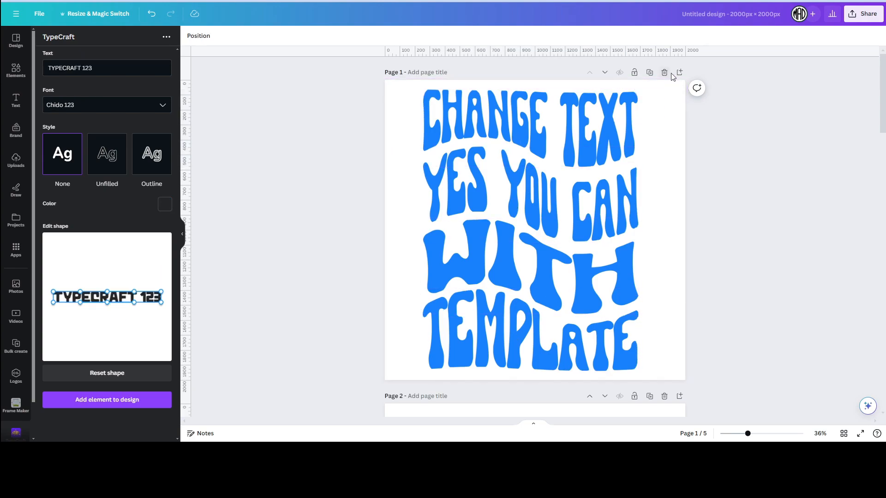
click(649, 72)
Step: Set the font of the CHANGE TEXT row on page 2 to Flowers Sunday 123 and update the element
click(528, 118)
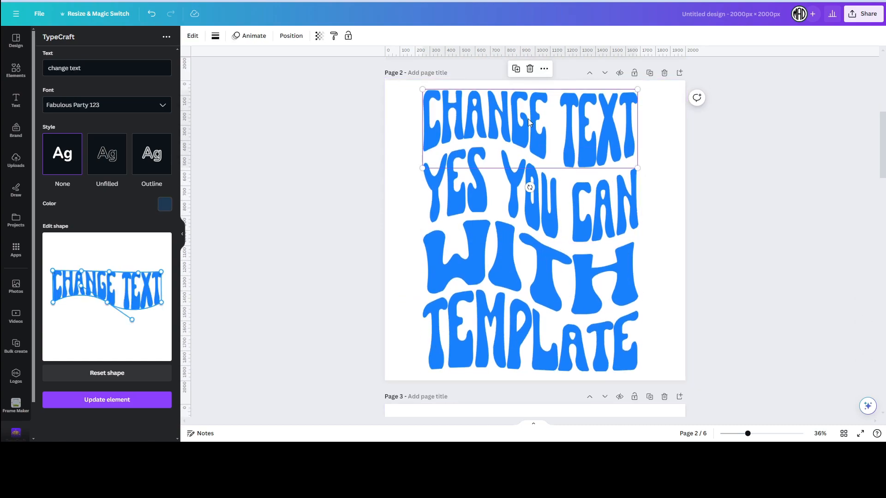
click(150, 111)
text(flo)
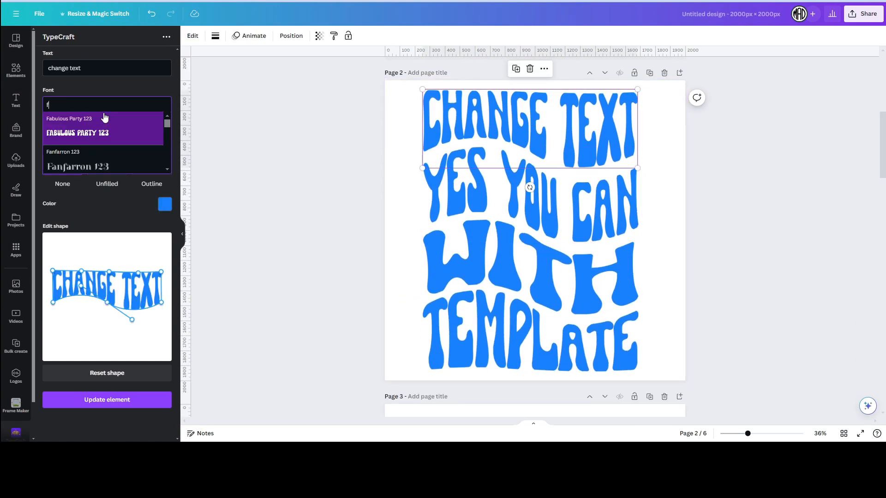
click(98, 166)
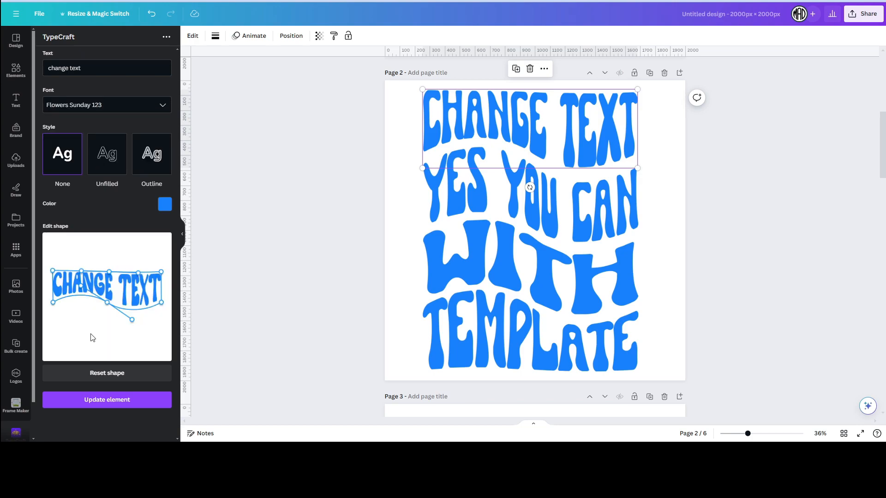
click(102, 400)
Step: Set the font of the YES YOU CAN row on page 2 to Flowers Sunday 123 and update the element
click(531, 194)
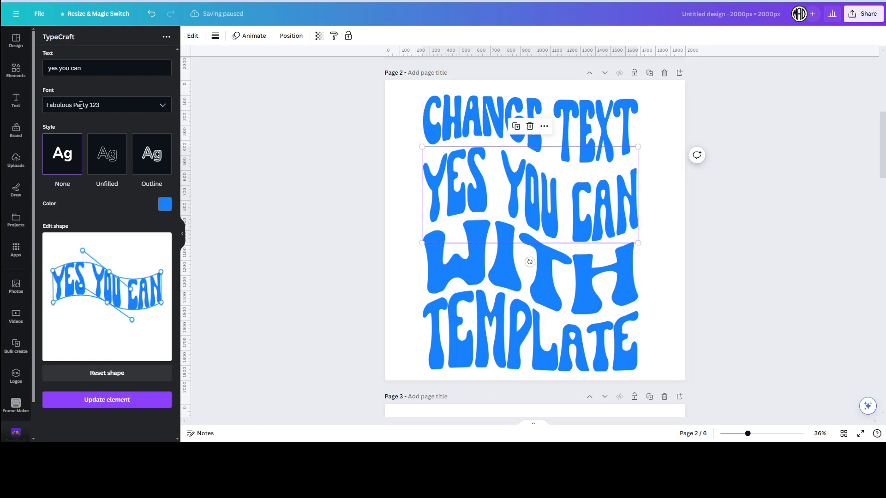
click(110, 101)
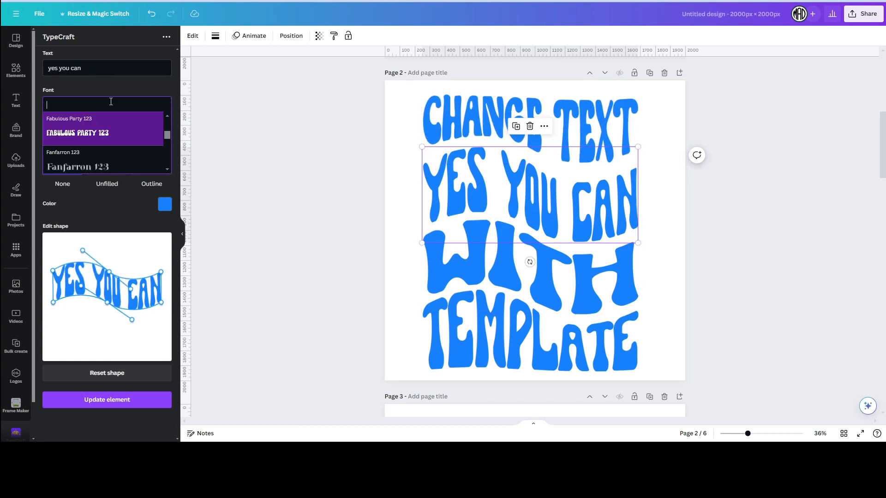
text(flo)
click(99, 166)
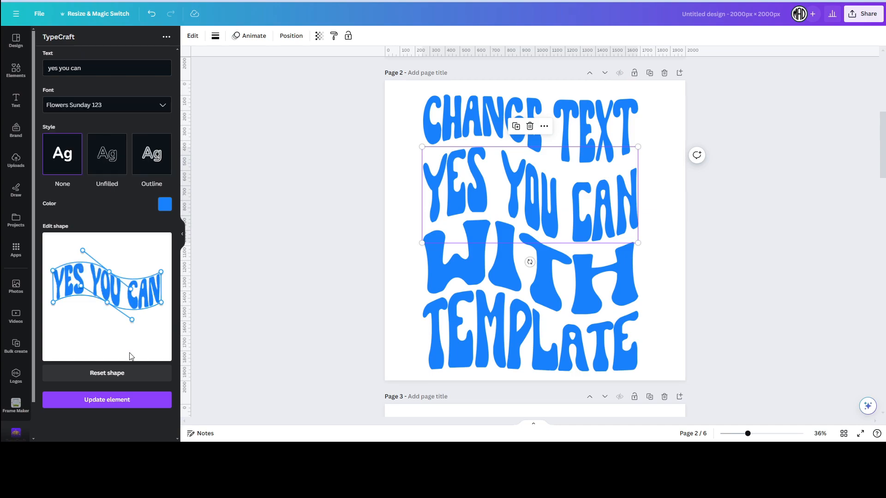
click(122, 400)
Step: Set the font of the WITH row on page 2 to Flowers Sunday 123 and update the element
click(470, 282)
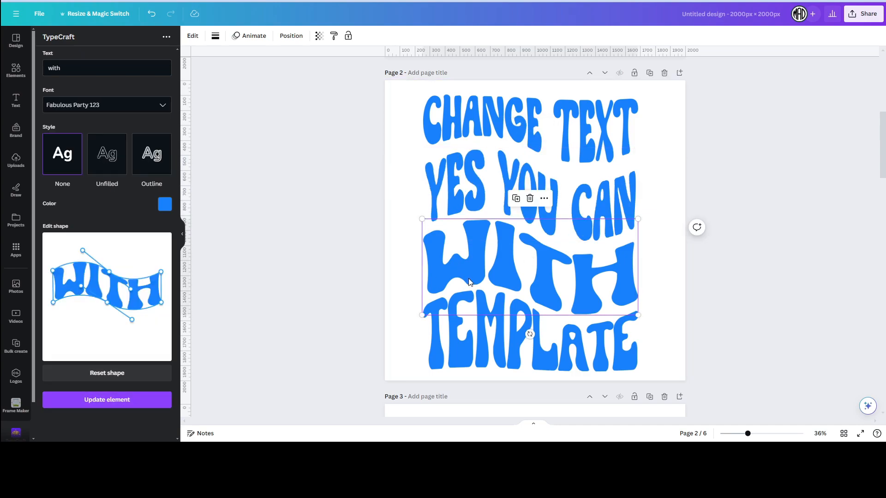
click(108, 105)
text(flo)
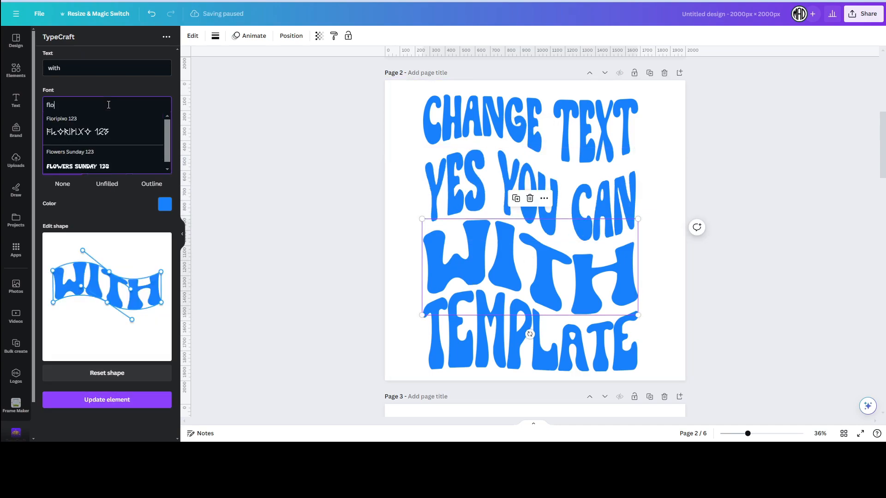
click(112, 164)
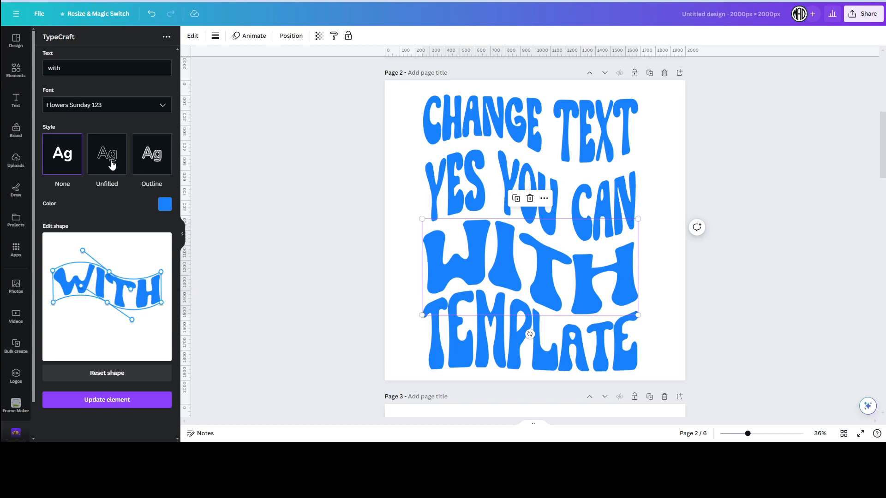
click(130, 399)
Step: Set the font of the TEMPLATE row on page 2 to Flowers Sunday 123 and update the element
click(489, 341)
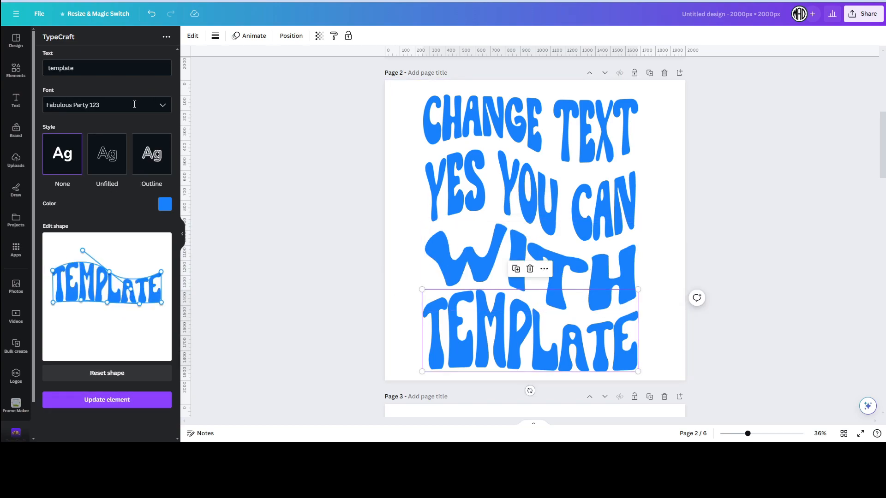
click(96, 105)
text(flo)
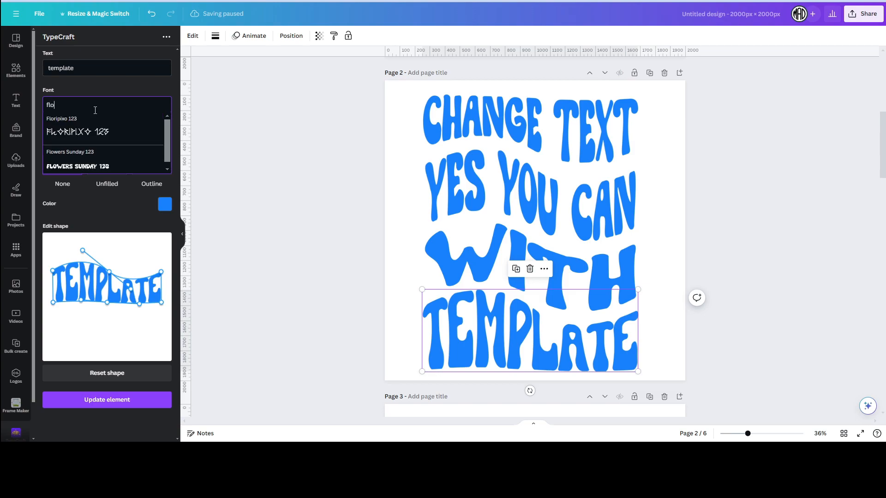
click(103, 164)
click(135, 406)
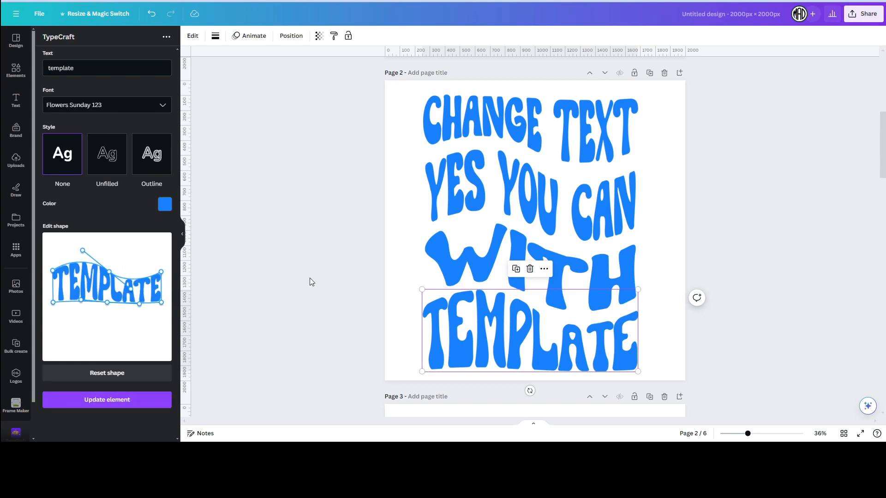
Step: Move the YES YOU CAN, WITH and TEMPLATE rows on page 2 slightly upward to tighten the spacing between the rows
click(537, 194)
click(543, 254)
drag(543, 255, 542, 240)
drag(533, 331, 531, 310)
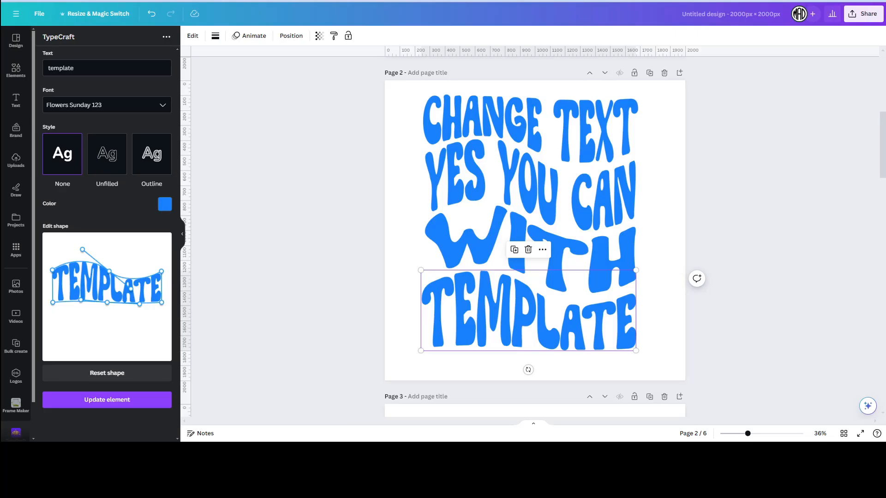
Step: Recolor the YES YOU CAN row on page 2 to dark pink #ad1052 and update the element
click(464, 175)
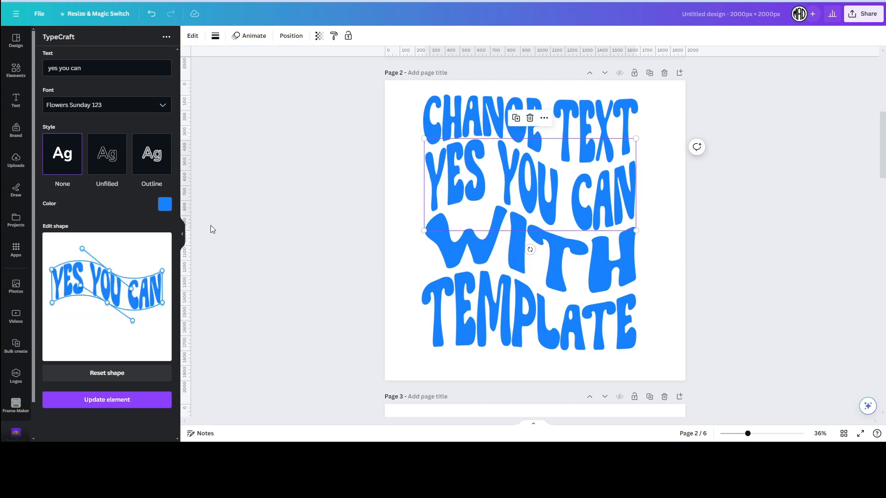
click(165, 204)
click(149, 118)
click(151, 158)
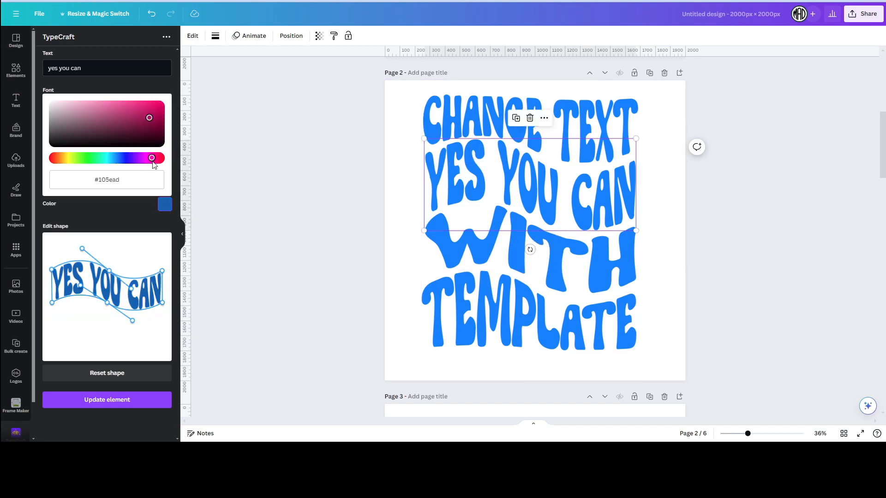
click(124, 401)
Step: Recolor the TEMPLATE row on page 2 to yellow and update the element
click(446, 317)
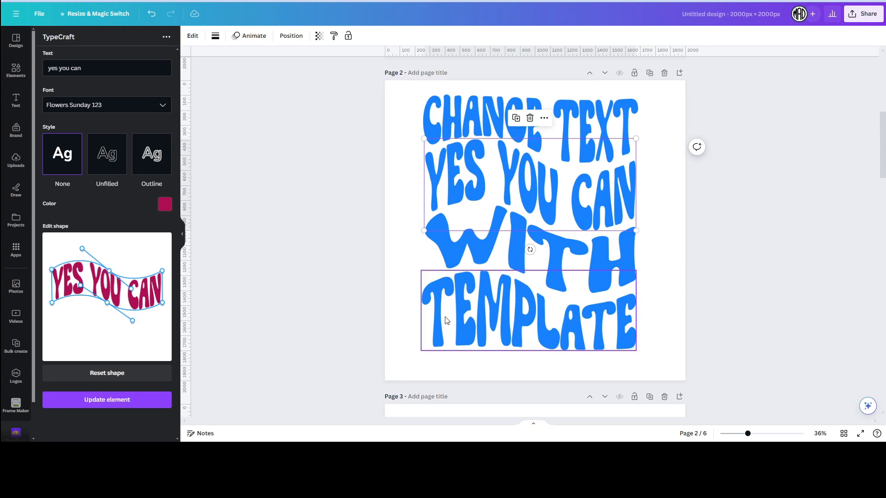
click(166, 205)
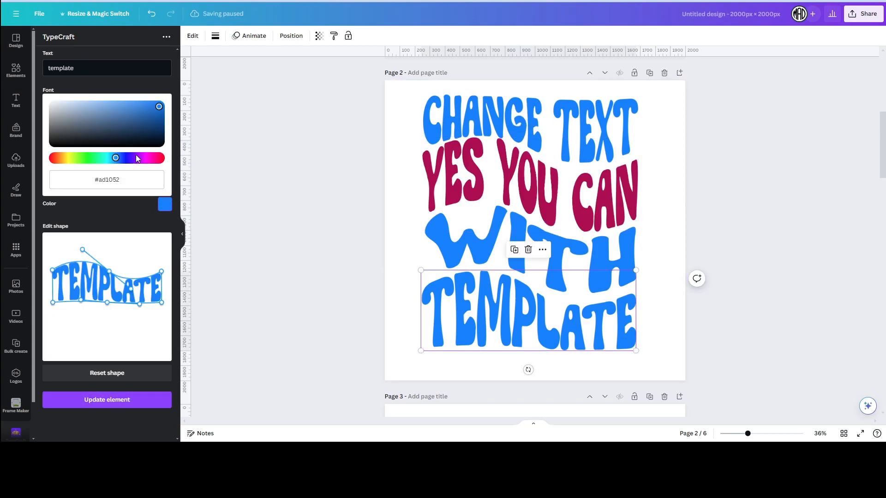
drag(80, 157, 70, 158)
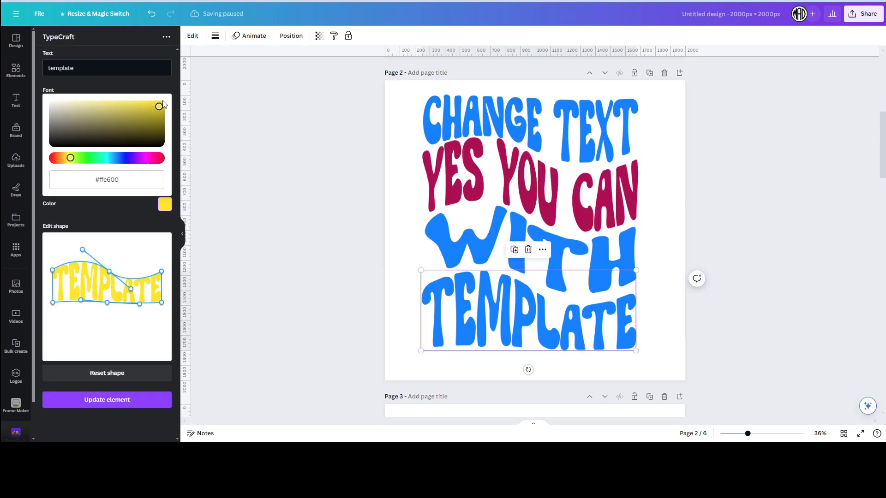
click(104, 398)
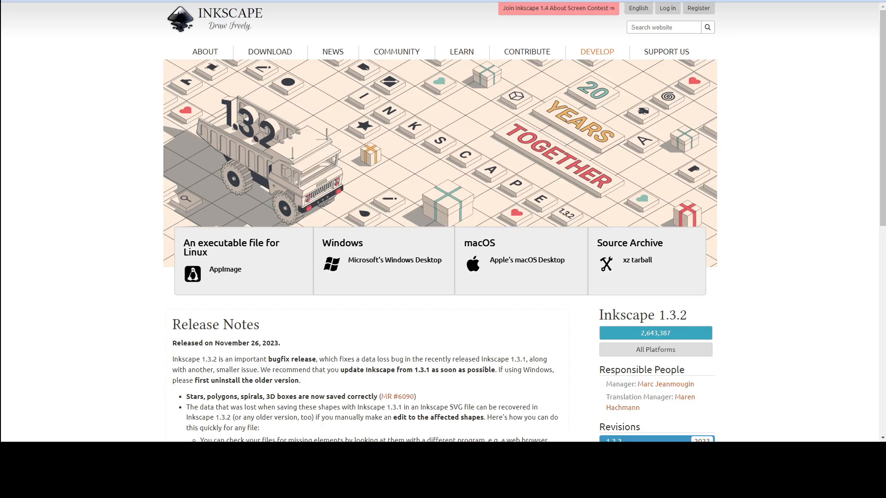
Step: Examine the platform downloads and release notes for Inkscape 1.3.2 on the Inkscape website
mouse_move(438, 137)
scroll(388, 237, down, 3)
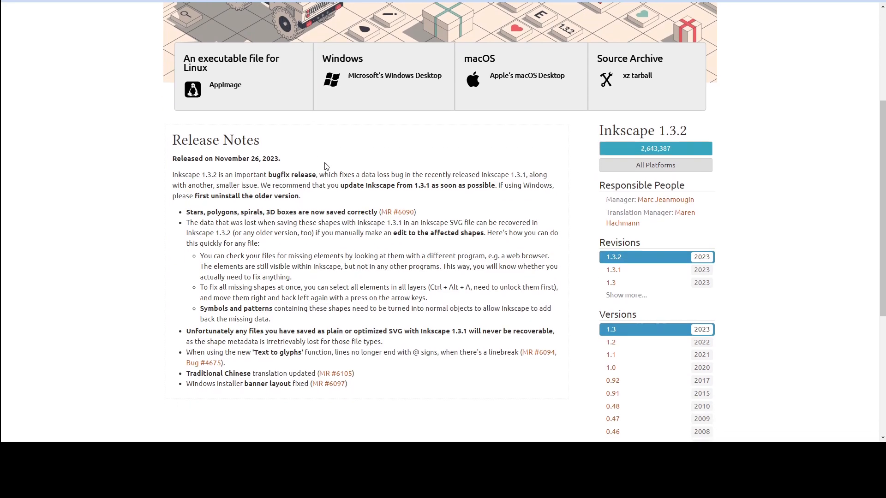
scroll(389, 236, up, 3)
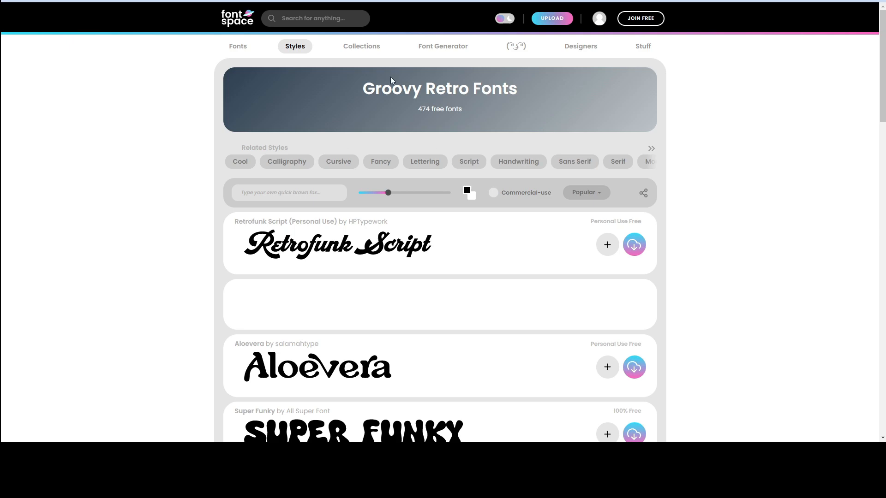
Step: Filter the Groovy Retro Fonts list on FontSpace to commercial-use fonts and browse the remaining fonts
click(493, 193)
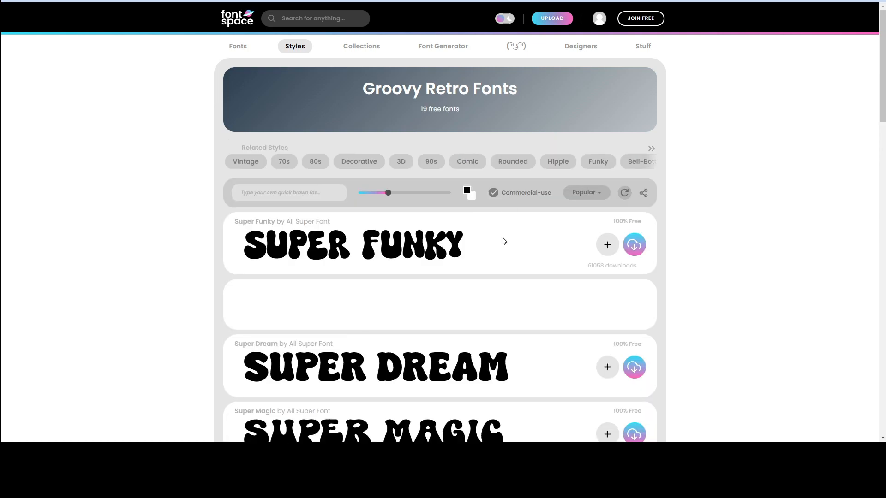
scroll(502, 240, down, 3)
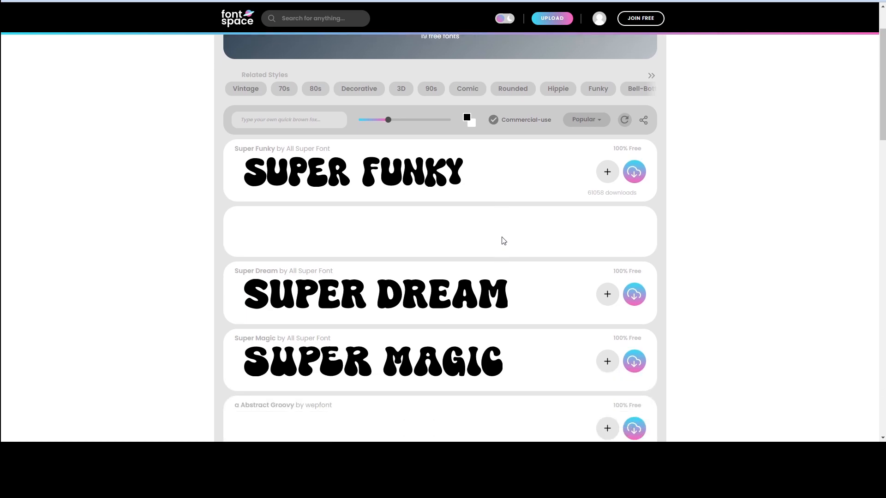
scroll(527, 178, down, 1)
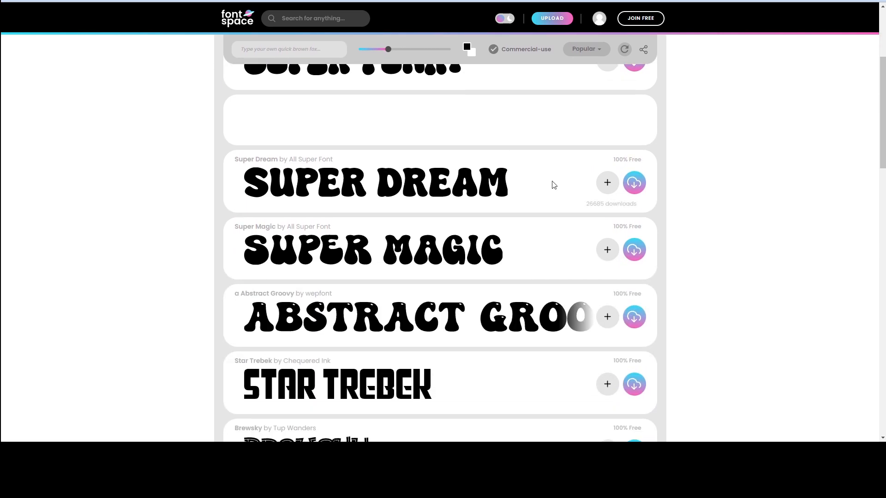
scroll(538, 178, down, 2)
scroll(508, 162, up, 4)
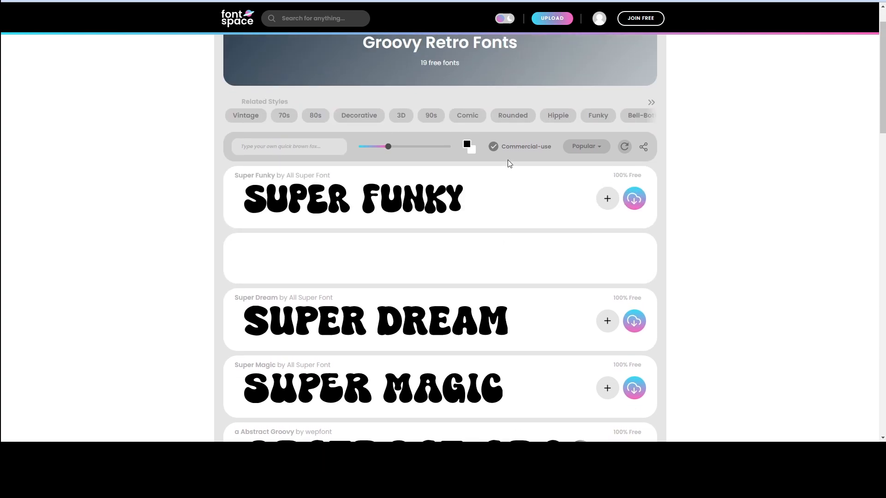
scroll(510, 171, down, 2)
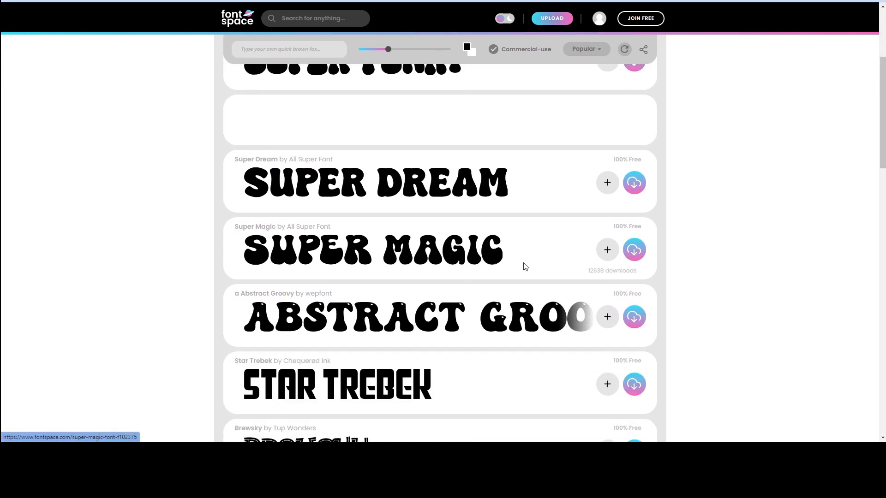
Step: Download the Super Magic font archive and install the font from its SuperMagic-L3XVn.ttf file
click(637, 257)
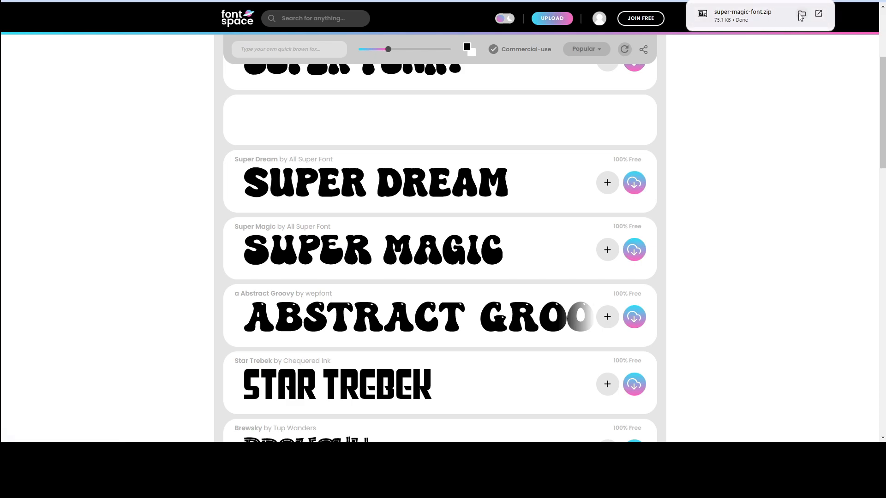
click(801, 17)
click(216, 106)
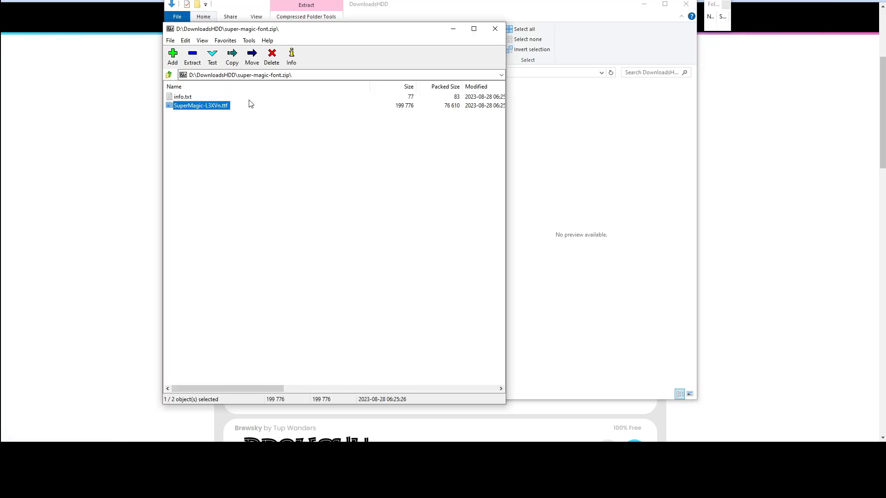
double_click(214, 107)
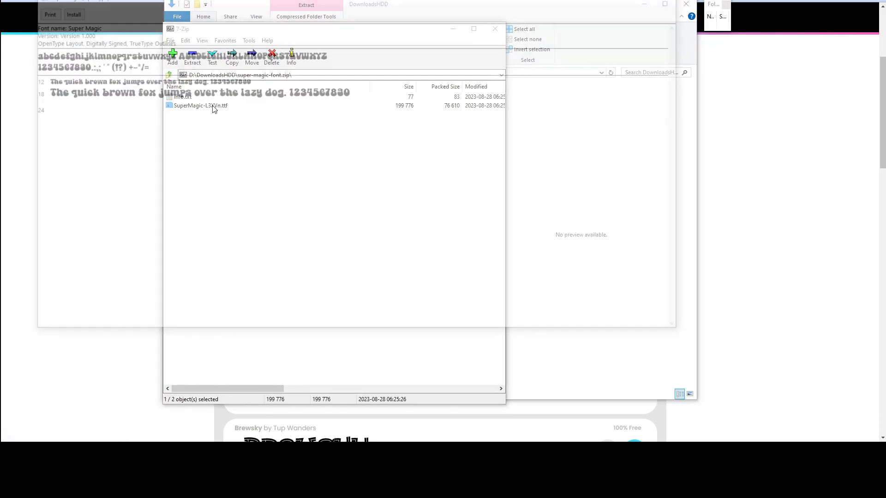
click(67, 10)
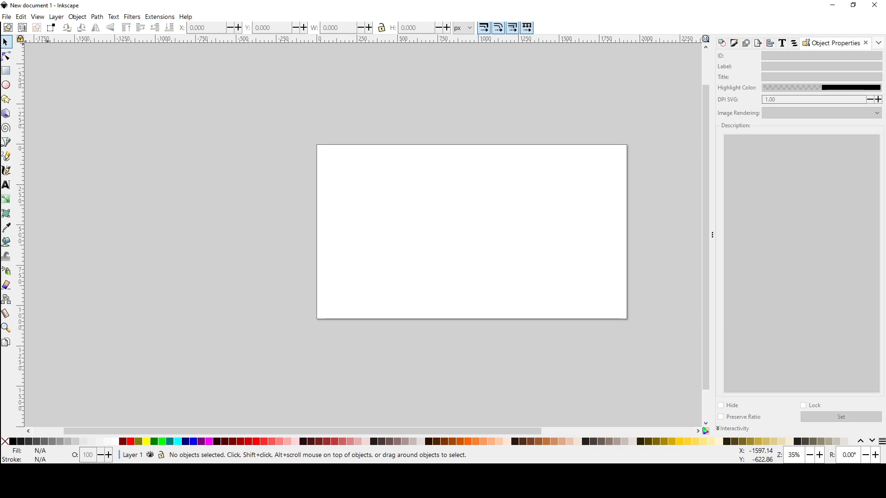
Step: In Inkscape, set the new document's page to US Letter in portrait orientation, with inches as the page unit
click(7, 17)
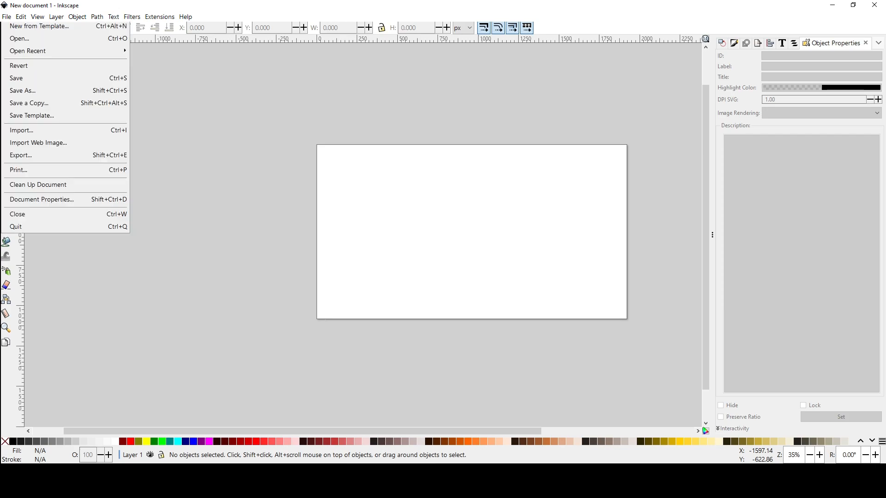
click(42, 202)
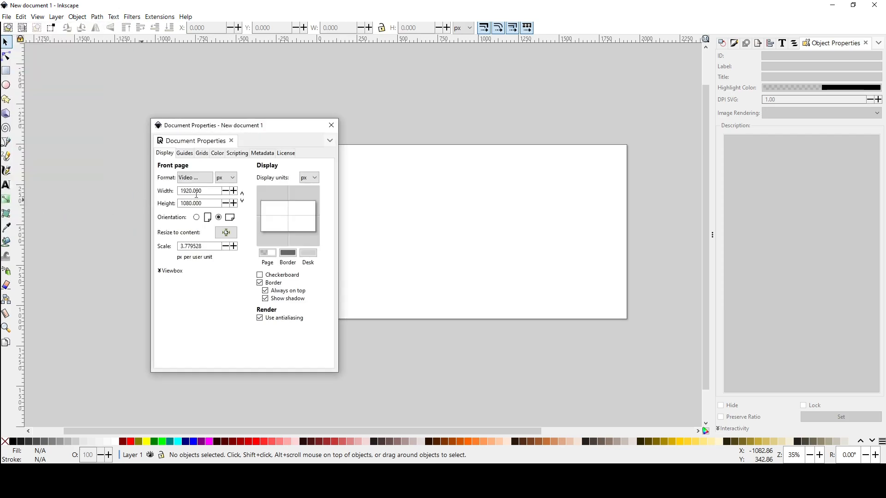
drag(206, 190, 180, 204)
click(225, 177)
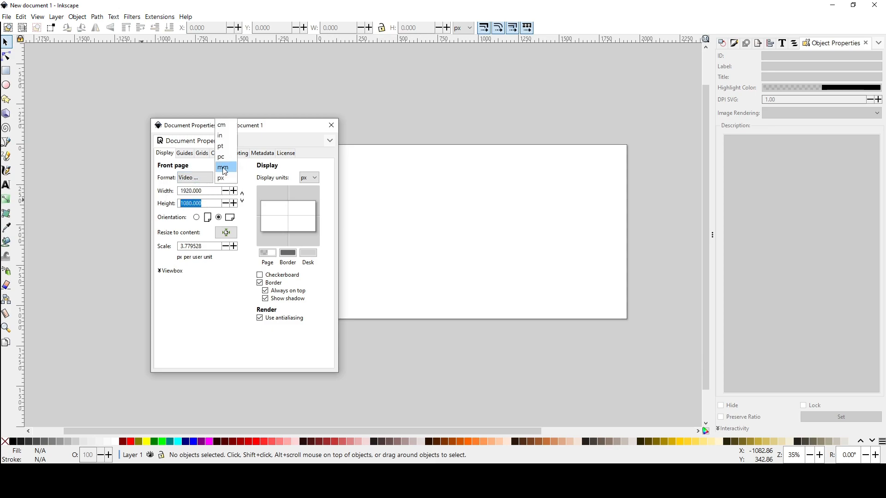
click(222, 136)
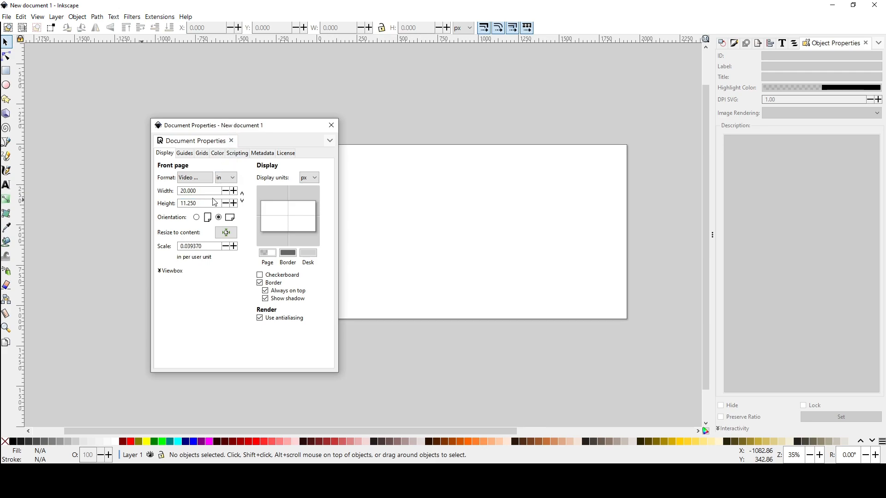
click(197, 217)
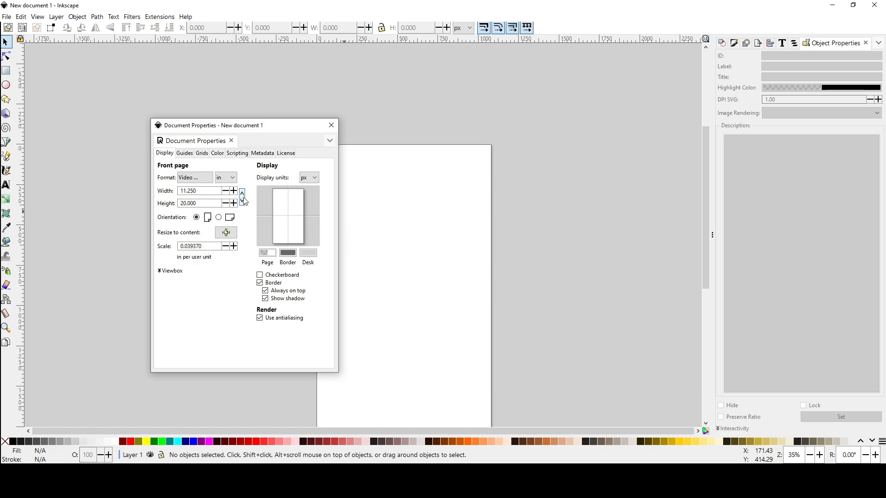
click(207, 184)
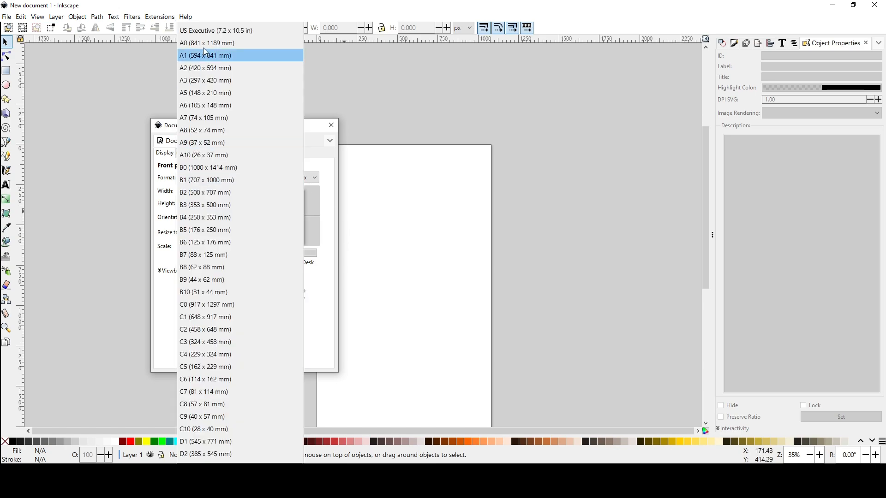
click(199, 26)
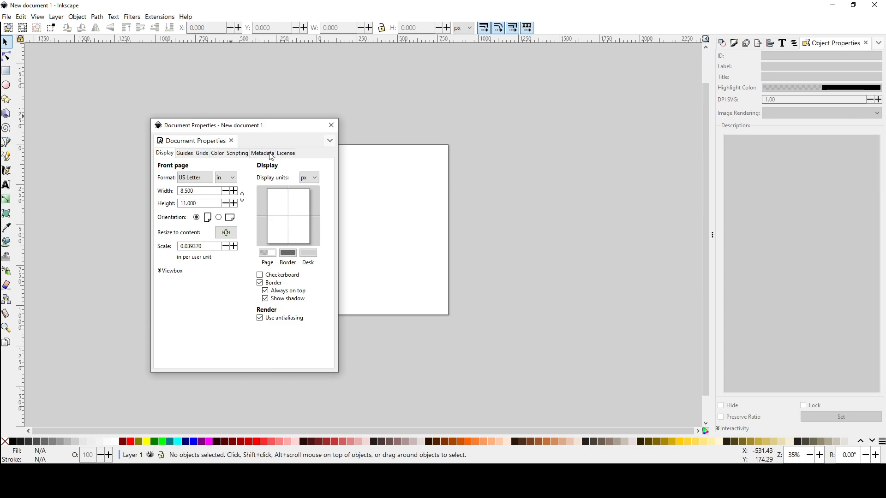
click(331, 125)
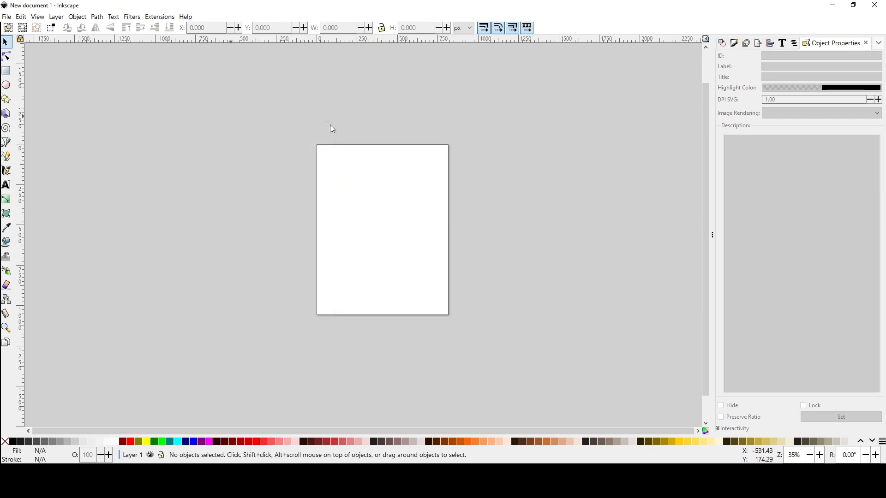
Step: Draw an empty flowed-text frame across nearly the full width of the page's upper part with the Text tool
click(821, 456)
click(821, 459)
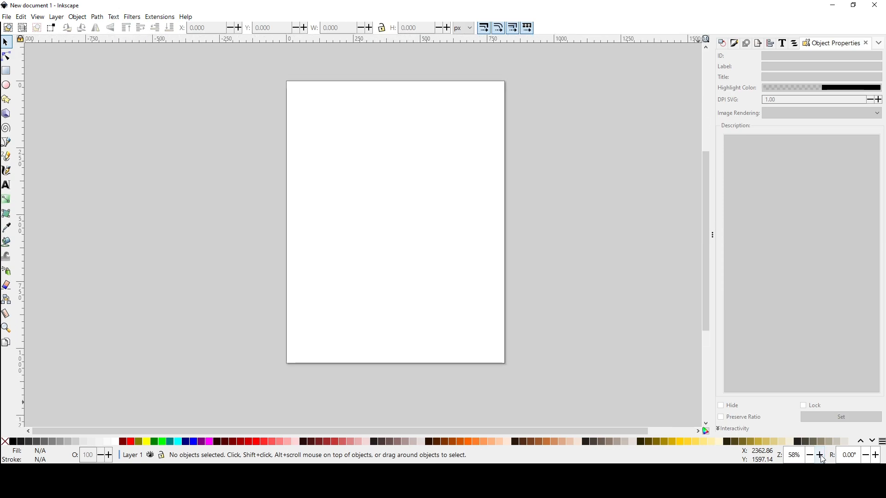
click(824, 457)
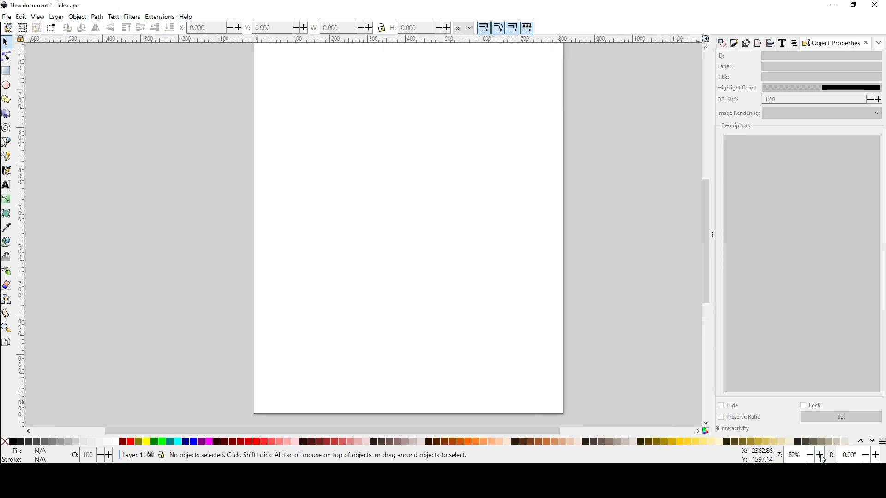
scroll(616, 289, up, 1)
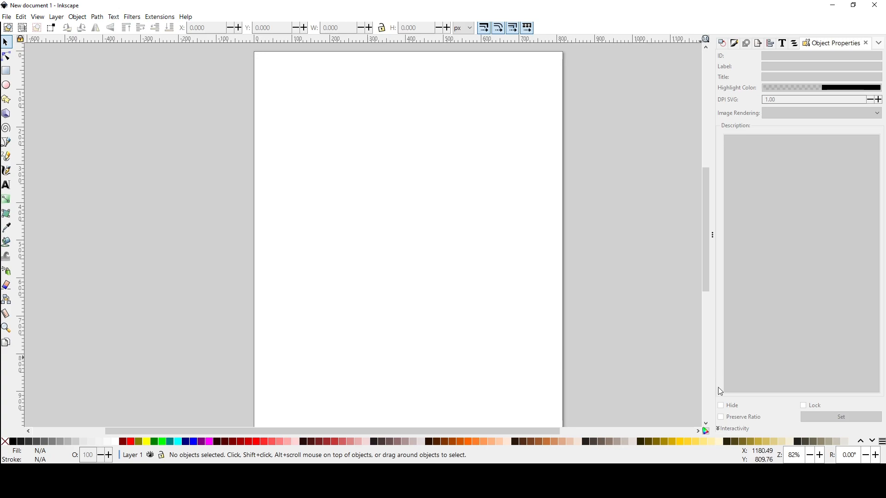
click(810, 457)
click(810, 456)
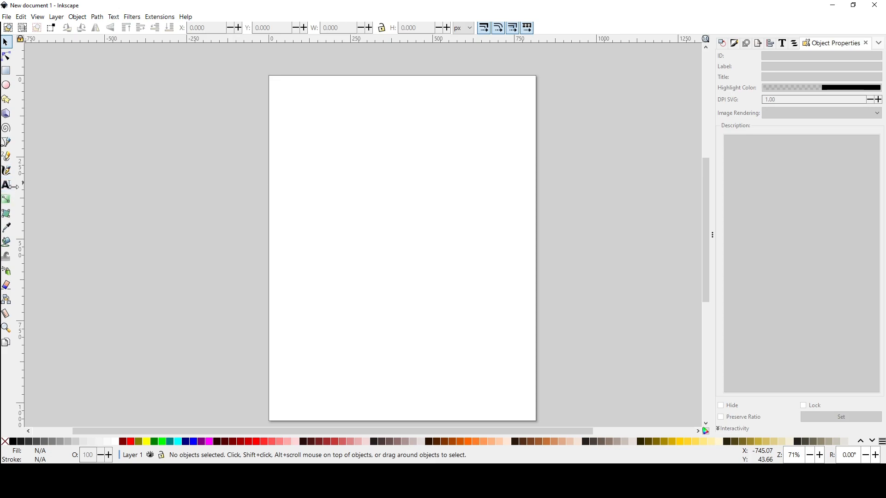
click(6, 185)
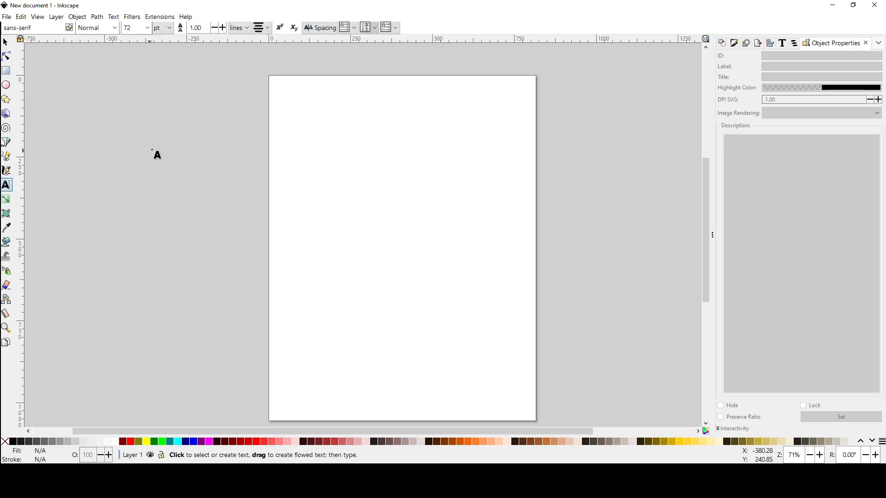
drag(286, 106, 530, 218)
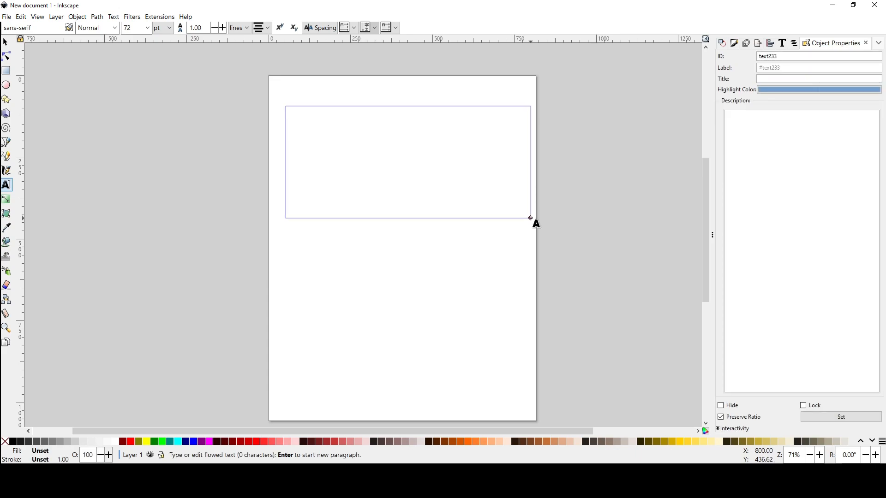
Step: Enter "IN MY" in the frame in the Super Magic font and move the text near the page's upper-left corner
key(Caps_Lock)
text(IN MY)
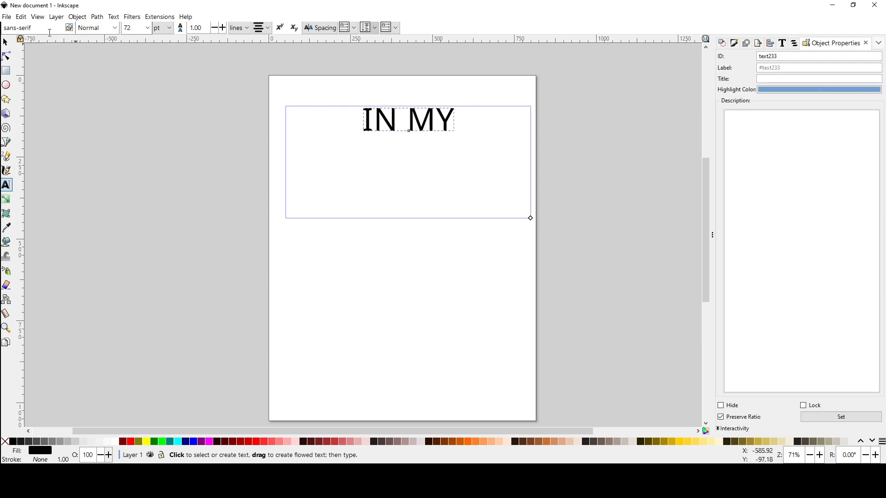
click(70, 30)
click(54, 29)
drag(41, 26, 2, 28)
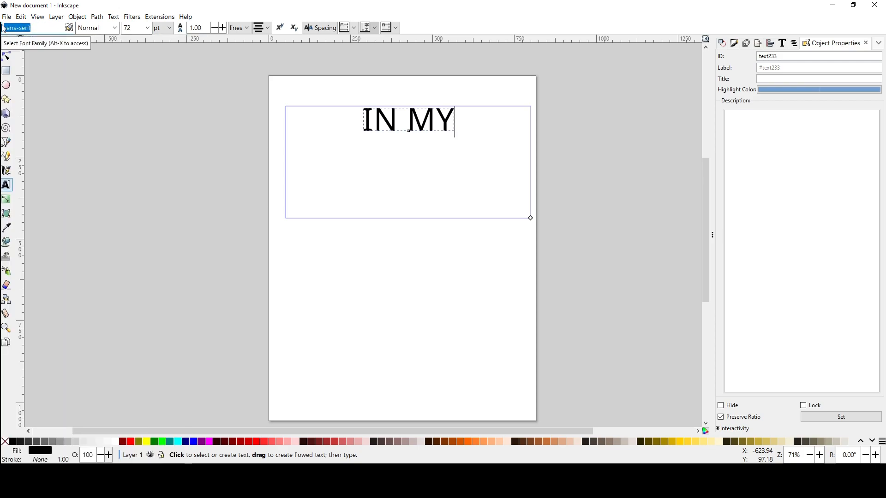
text(SUPER)
click(20, 40)
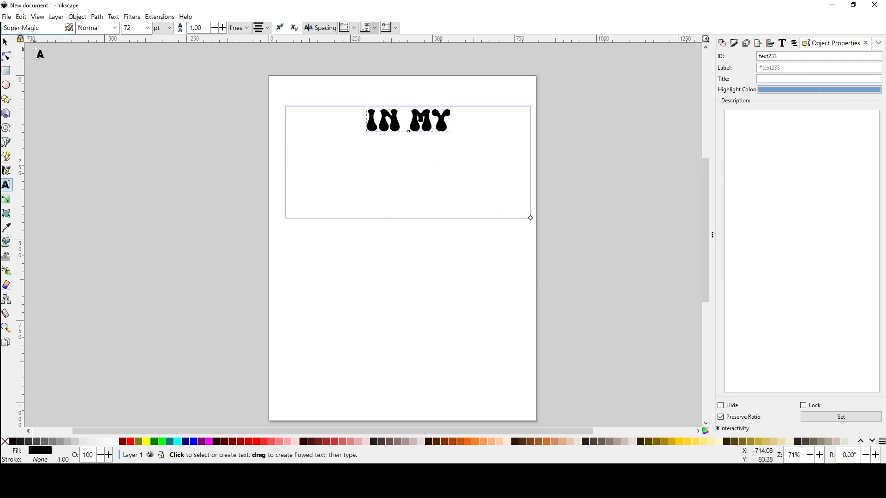
click(5, 42)
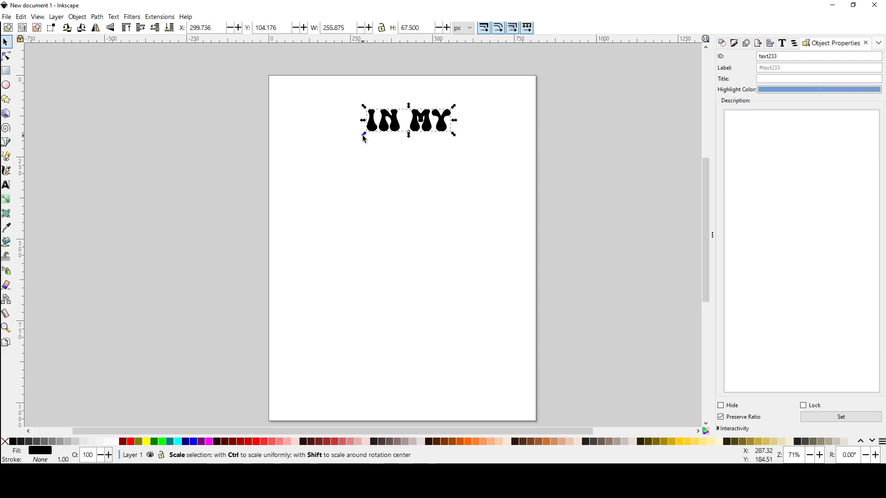
drag(382, 126, 303, 119)
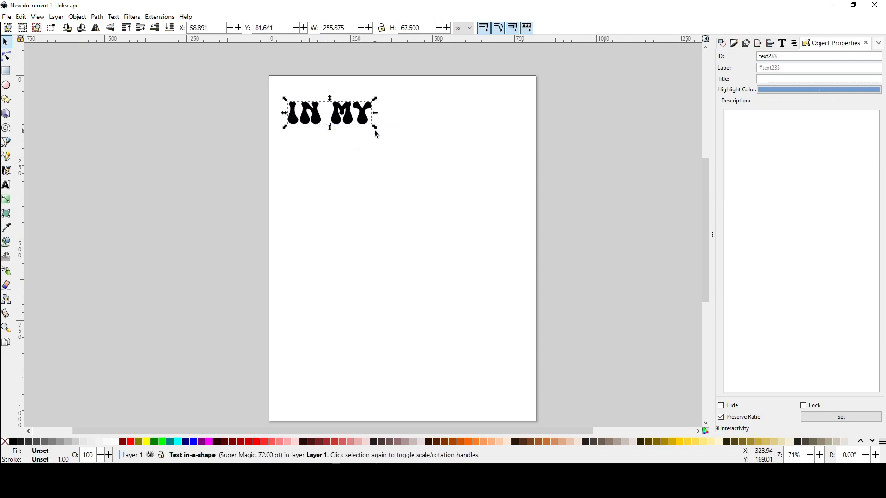
drag(377, 129, 467, 197)
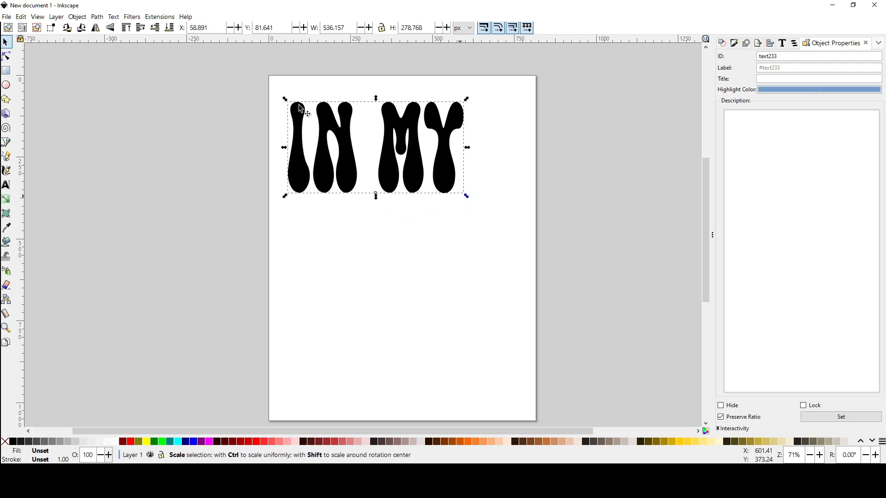
click(103, 23)
click(103, 22)
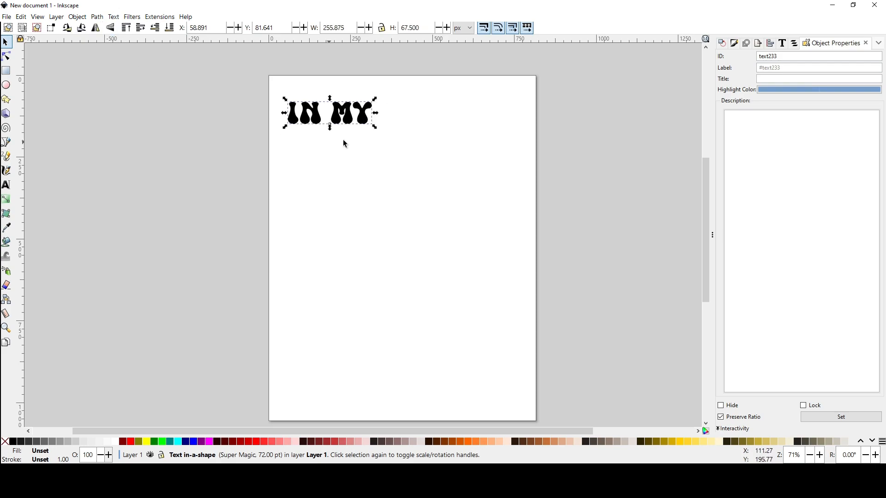
Step: Scale the "IN MY" text proportionally to about 685 px wide and position it across the upper part of the page
drag(376, 127, 515, 179)
mouse_move(492, 150)
mouse_down()
mouse_move(501, 159)
mouse_move(483, 137)
mouse_move(507, 152)
mouse_move(490, 134)
mouse_up()
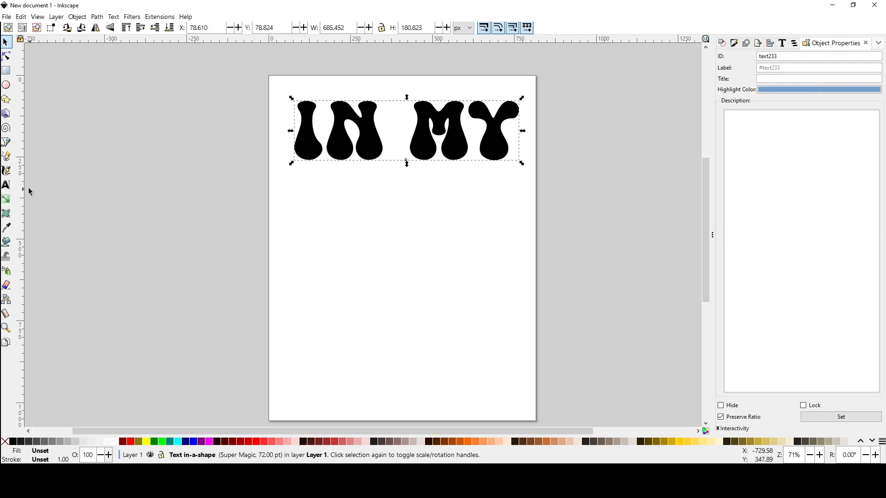
key(t)
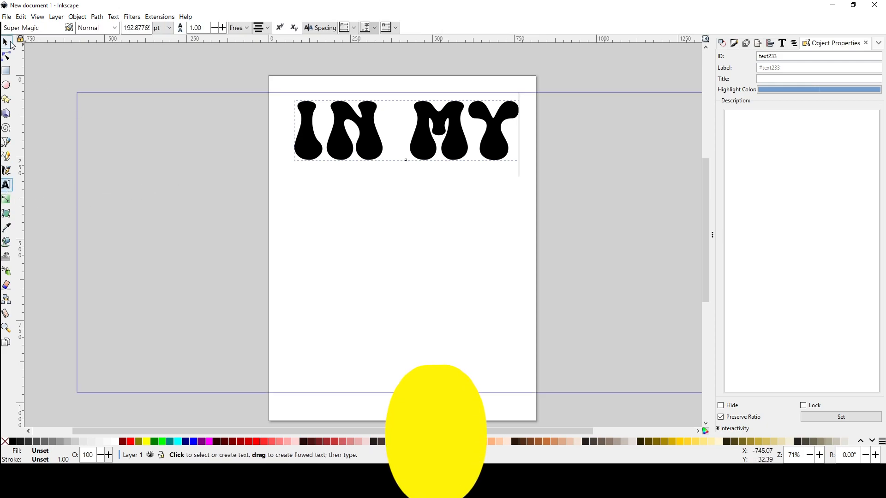
key(F1)
click(298, 226)
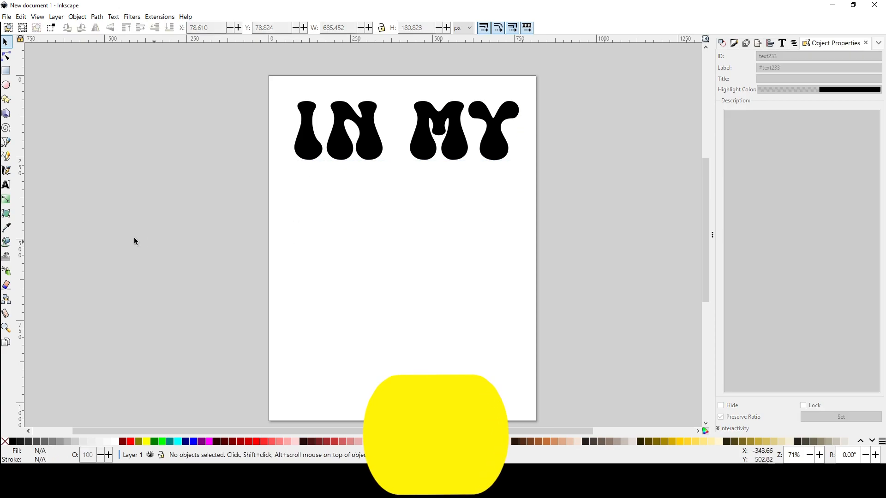
Step: Add a flowed text reading "PUZZLED" in the Super Magic font below the "IN MY" line
click(7, 185)
drag(283, 194, 528, 351)
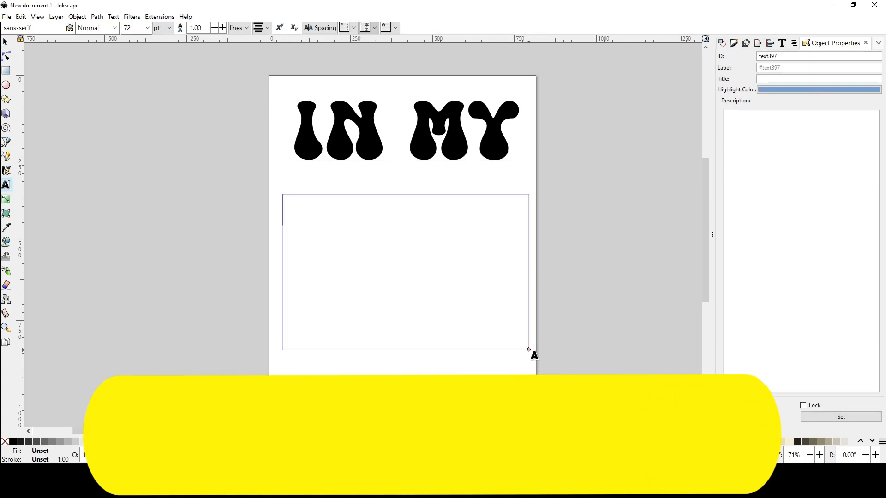
text(PUZ)
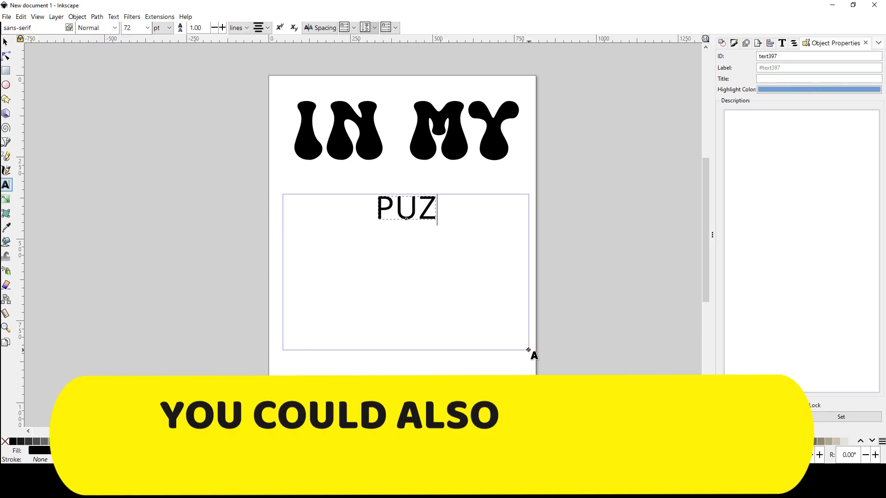
text(ZLED)
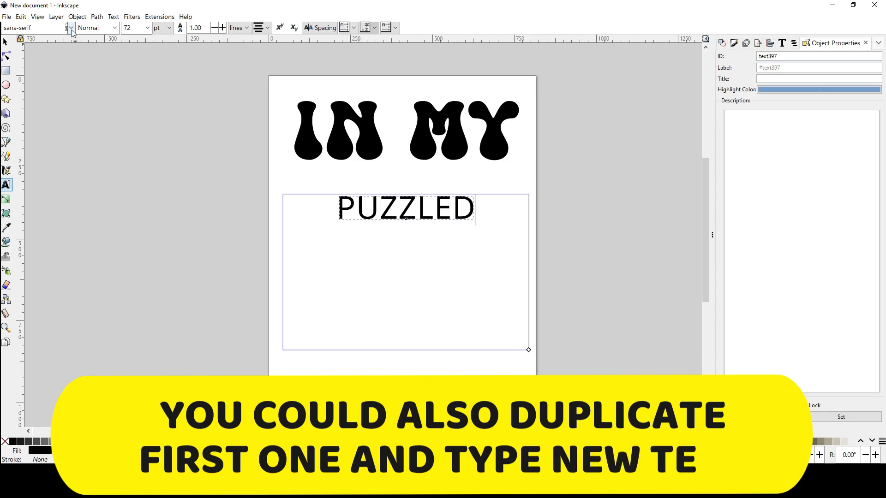
drag(46, 28, 2, 25)
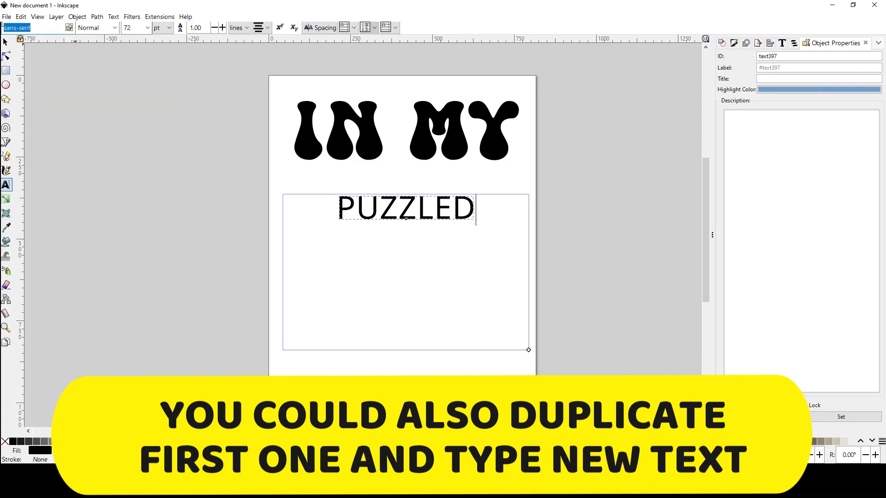
text(SUPERR)
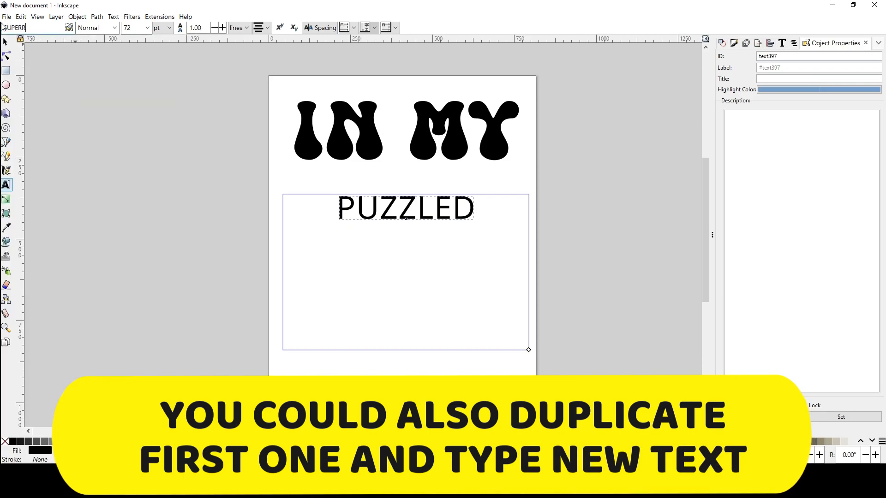
click(21, 38)
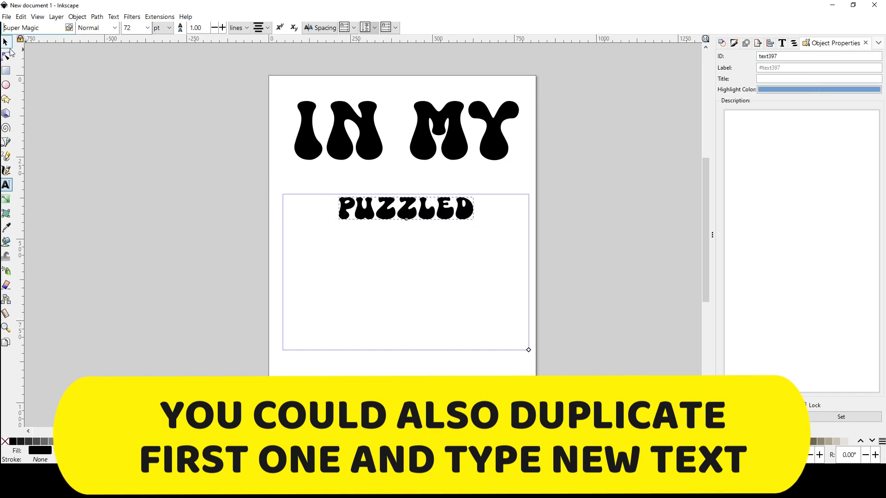
Step: Scale "PUZZLED" proportionally to about 683 px wide and move it close beneath the "IN MY" line
click(5, 43)
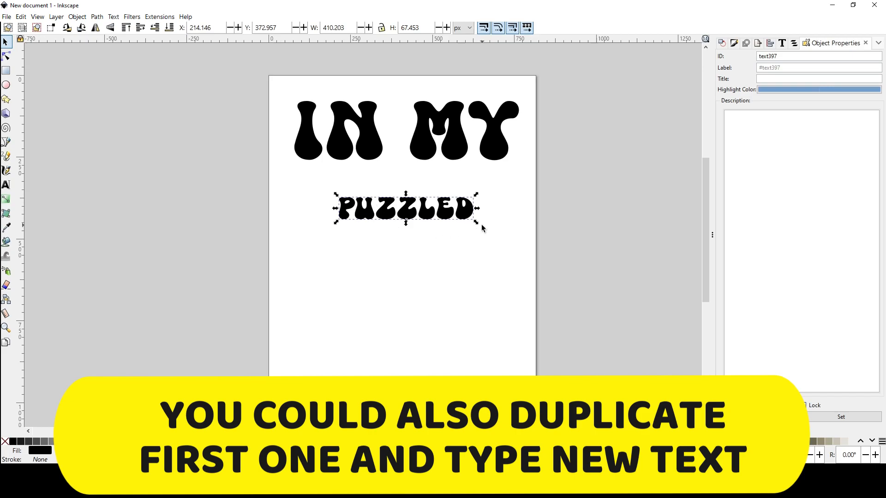
drag(477, 222, 524, 251)
drag(336, 196, 296, 175)
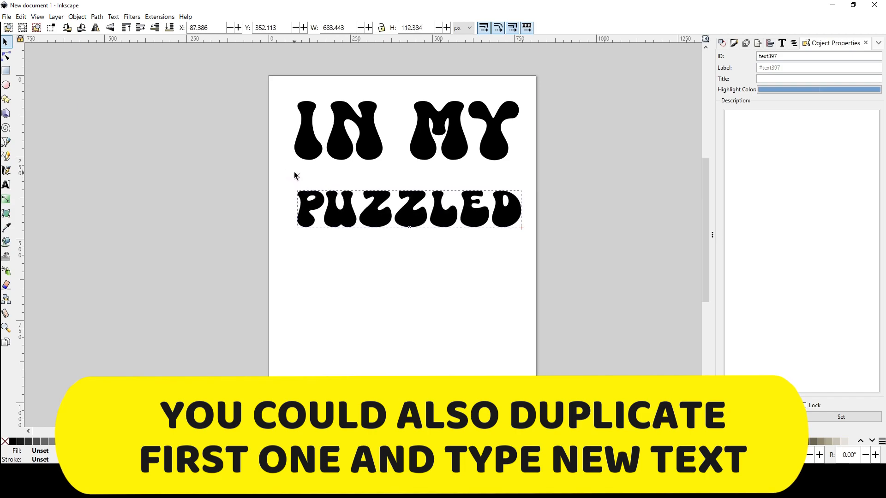
drag(340, 210, 336, 190)
click(336, 240)
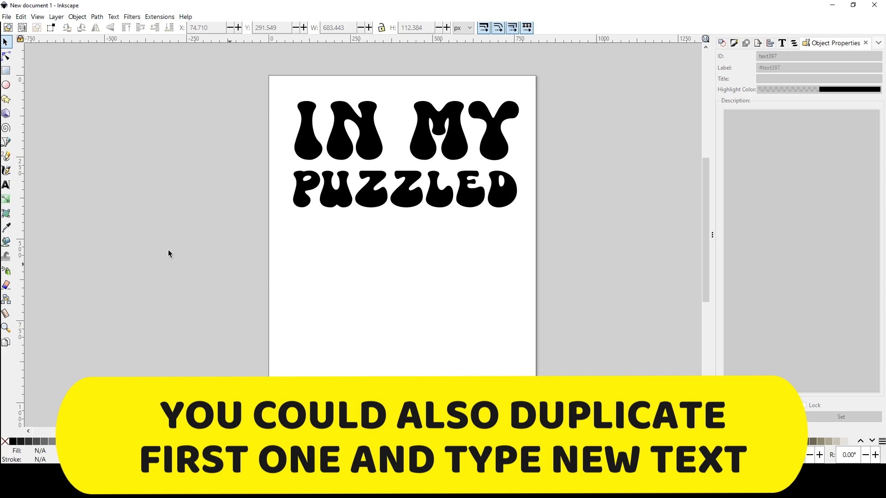
Step: Add a flowed text reading "ERA" in the Super Magic font below the "PUZZLED" line
click(7, 185)
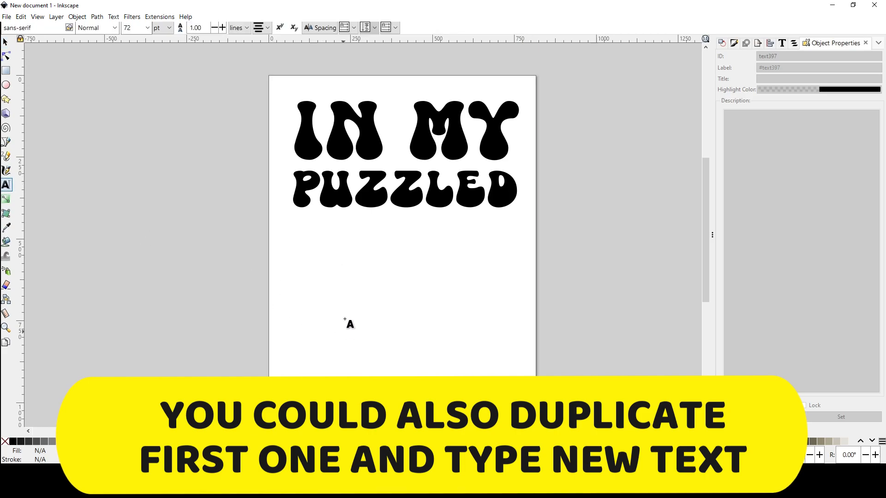
drag(289, 241, 532, 375)
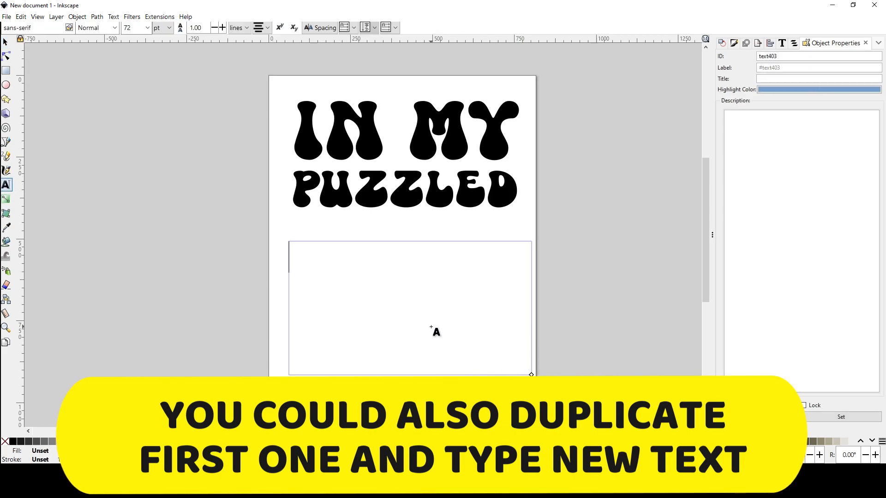
text(ERA)
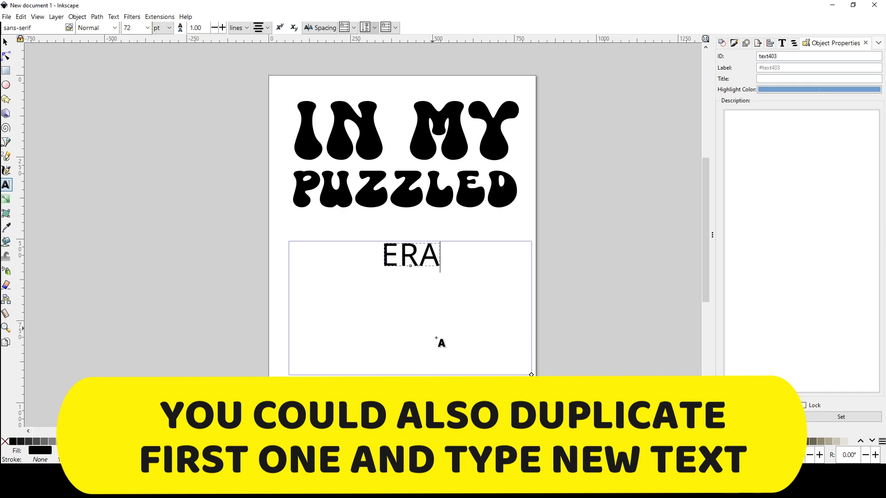
click(71, 29)
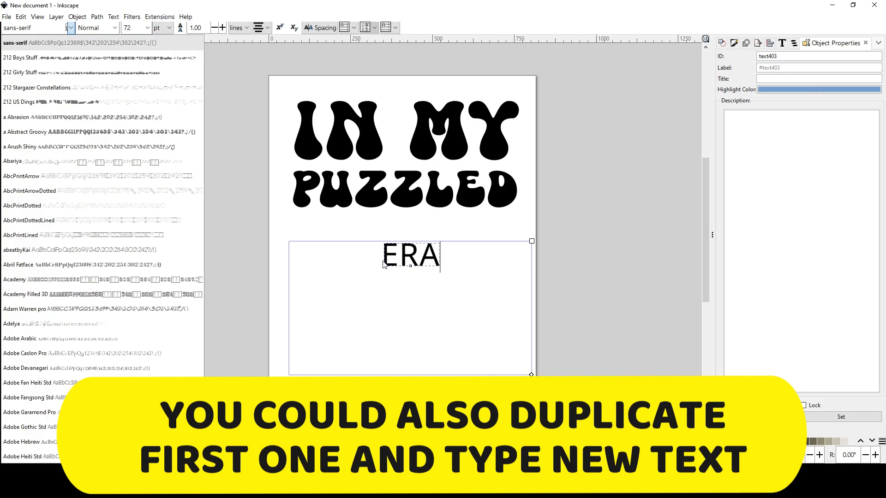
click(4, 26)
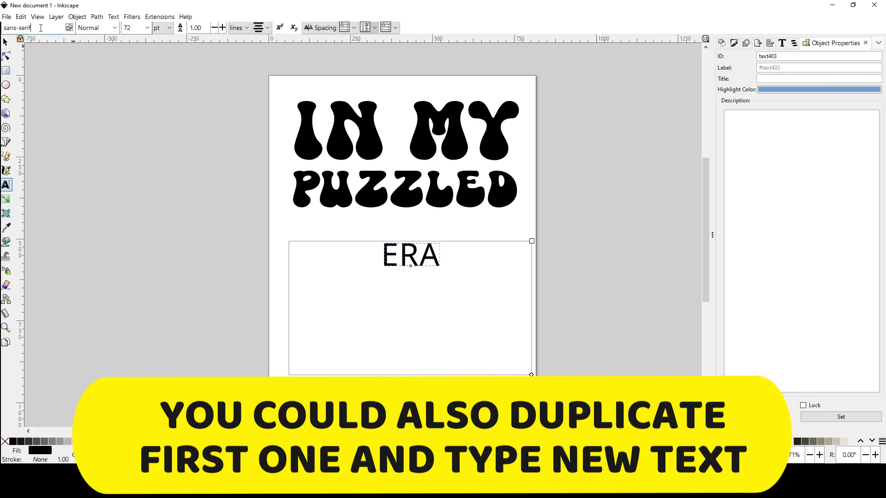
text(SUPER)
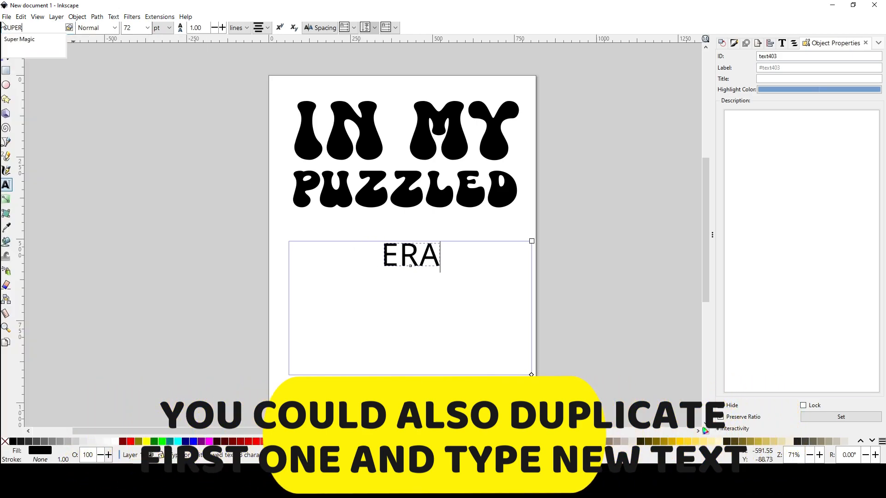
click(4, 39)
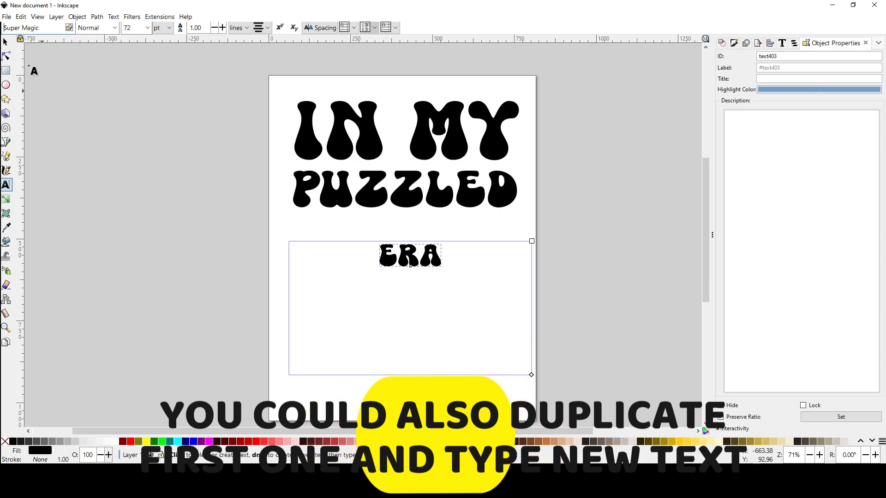
Step: Scale "ERA" proportionally to about 715 px wide to span the page beneath "PUZZLED"
click(6, 43)
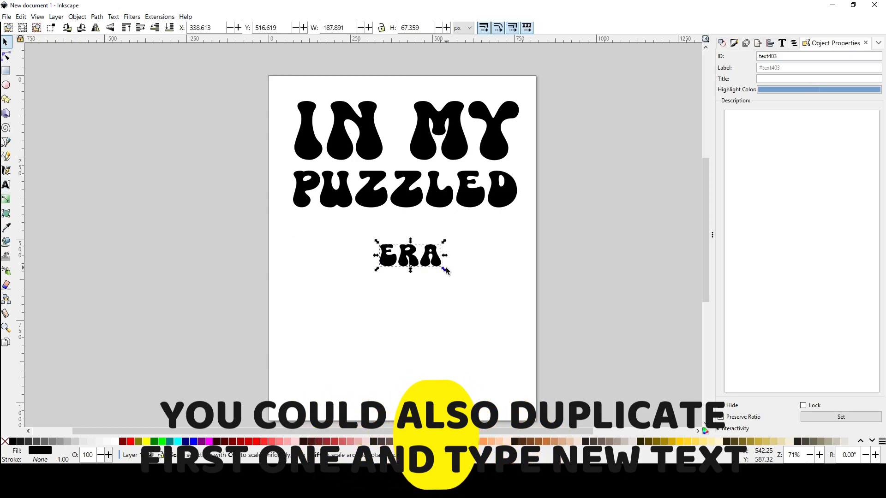
drag(444, 270, 531, 331)
drag(376, 242, 305, 239)
click(245, 99)
Step: Move all three text lines together about 65 px down the page
drag(235, 92, 576, 362)
drag(506, 284, 508, 308)
click(554, 253)
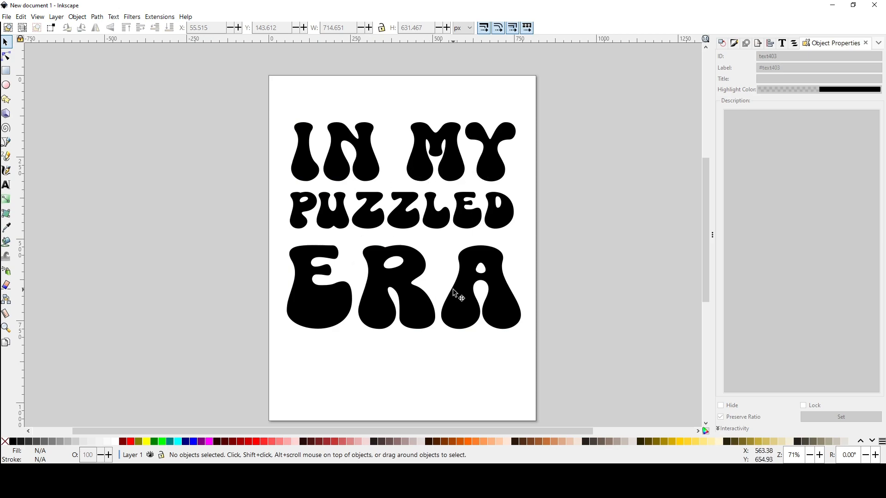
Step: Select the "IN MY", "PUZZLED" and "ERA" lines in turn to examine them as separate text objects
click(351, 177)
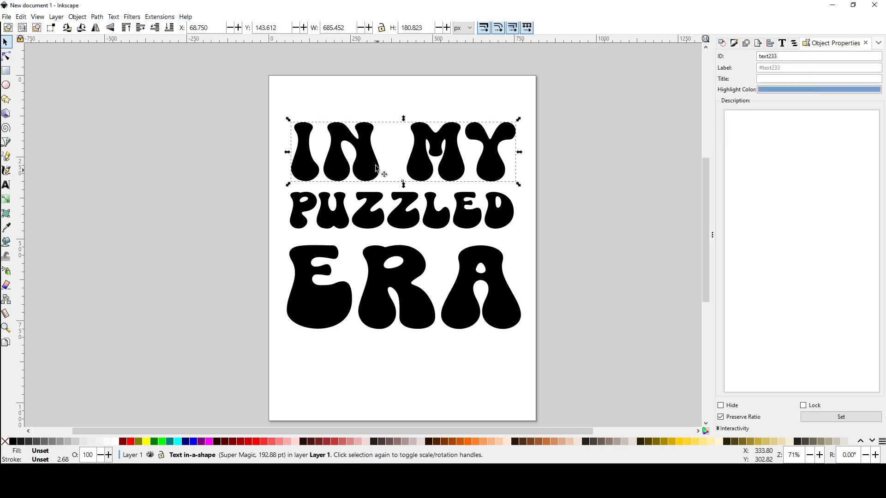
click(375, 213)
click(380, 258)
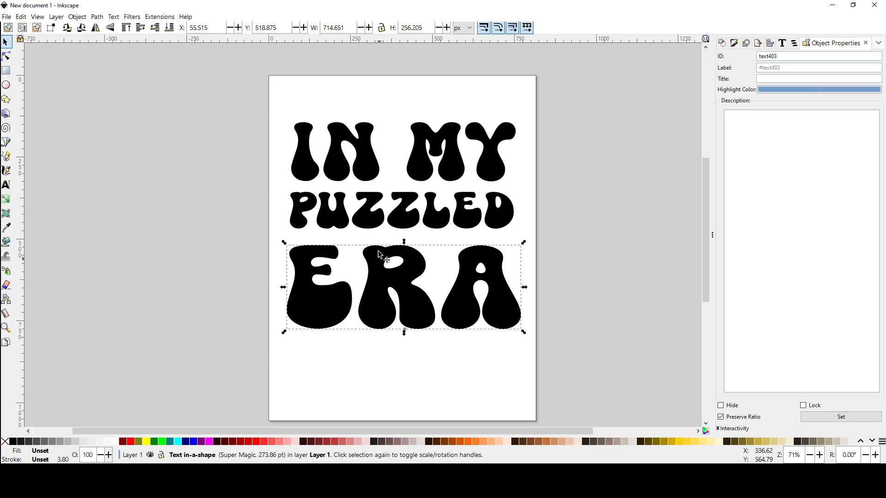
click(364, 164)
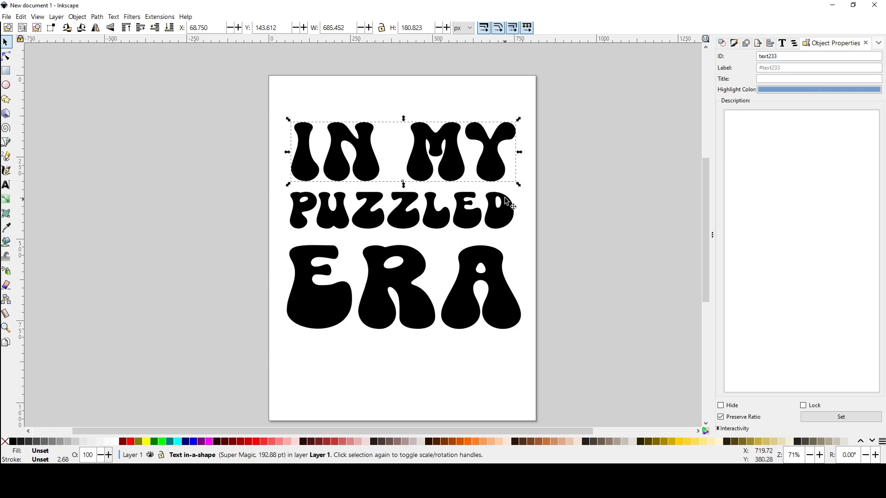
click(499, 211)
click(497, 265)
click(501, 162)
click(500, 213)
click(498, 262)
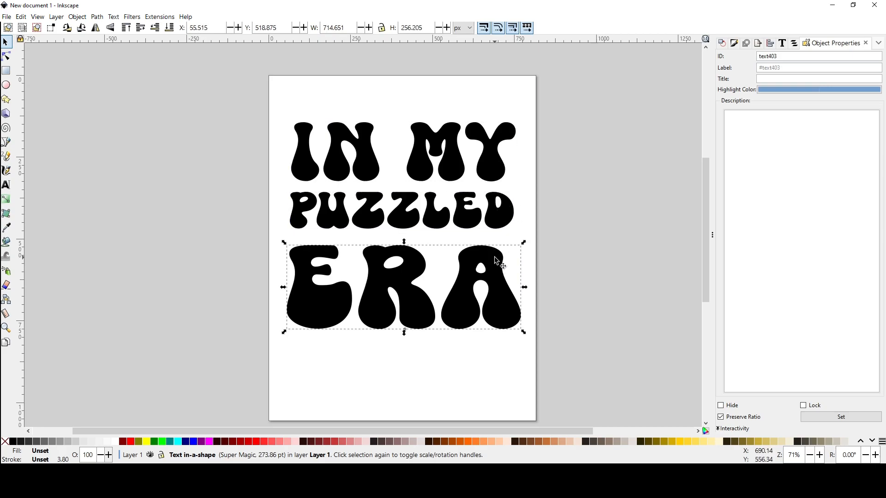
click(457, 159)
click(457, 209)
click(474, 279)
Step: Open the "IN MY" line for text editing, select all its characters, and return to object selection
click(453, 168)
double_click(453, 167)
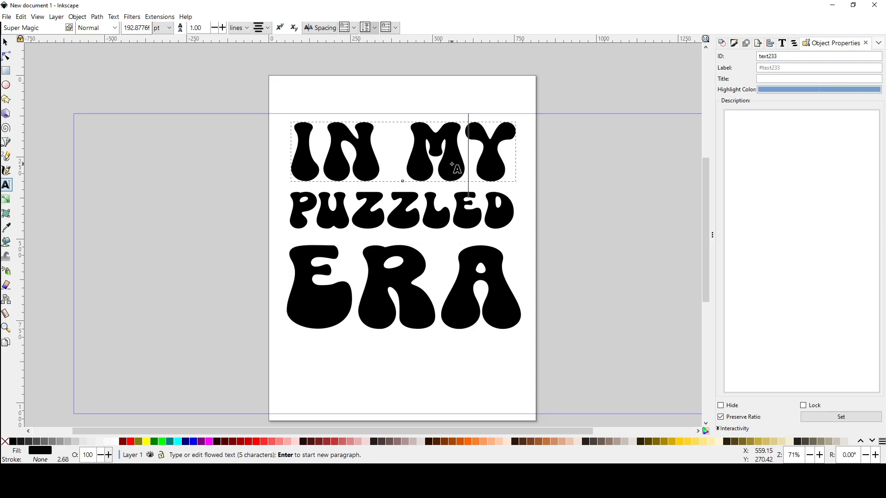
key(ctrl+a)
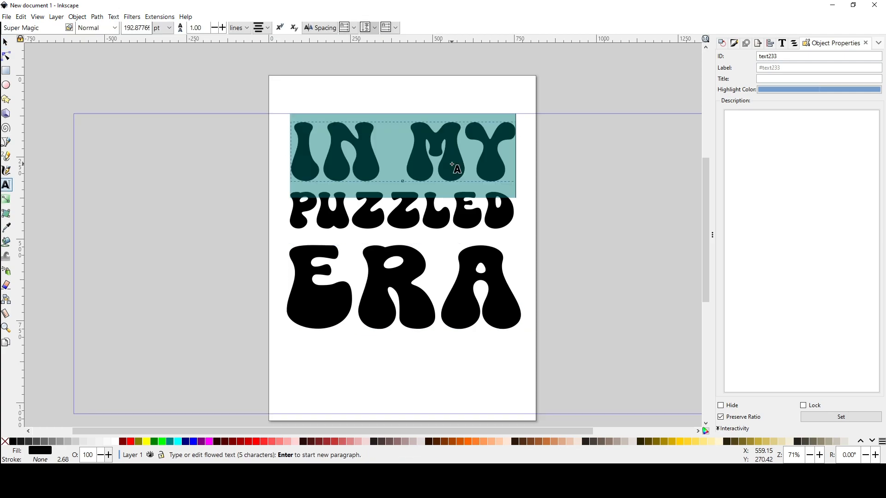
click(5, 44)
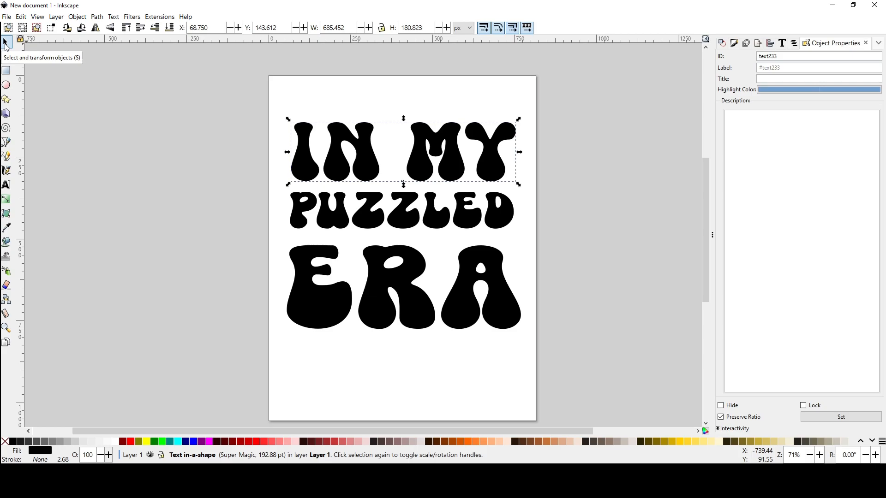
Step: Convert the "IN MY", "PUZZLED" and "ERA" text lines to paths together and clear the selection
drag(261, 91, 555, 356)
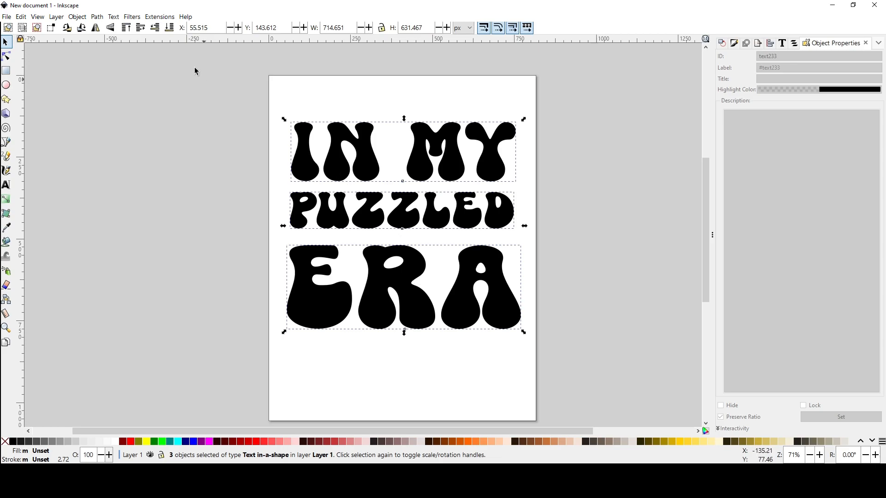
click(97, 16)
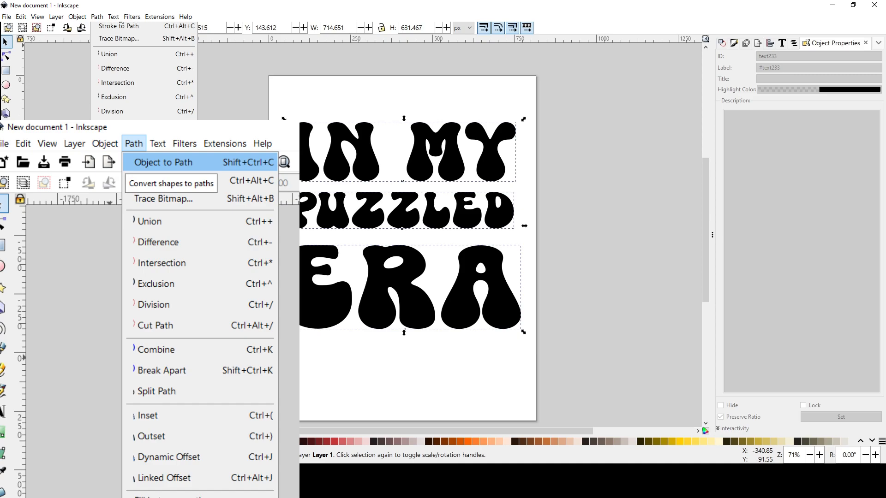
click(130, 22)
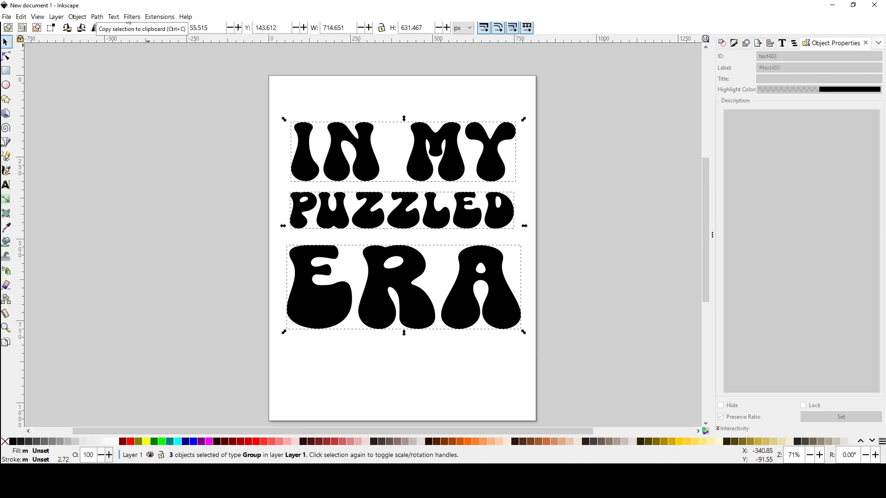
key(Escape)
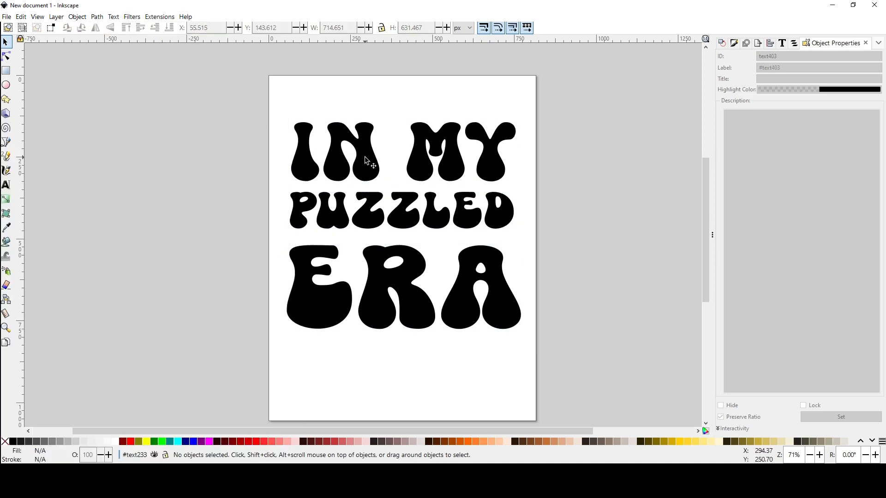
Step: Examine the path nodes of the individual letters in "IN MY" and of the D in "PUZZLED"
click(365, 158)
click(428, 166)
key(n)
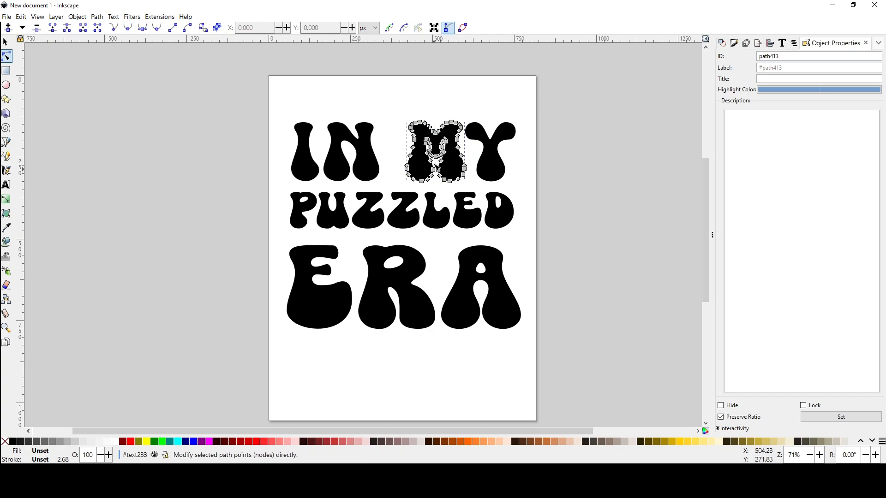
click(372, 154)
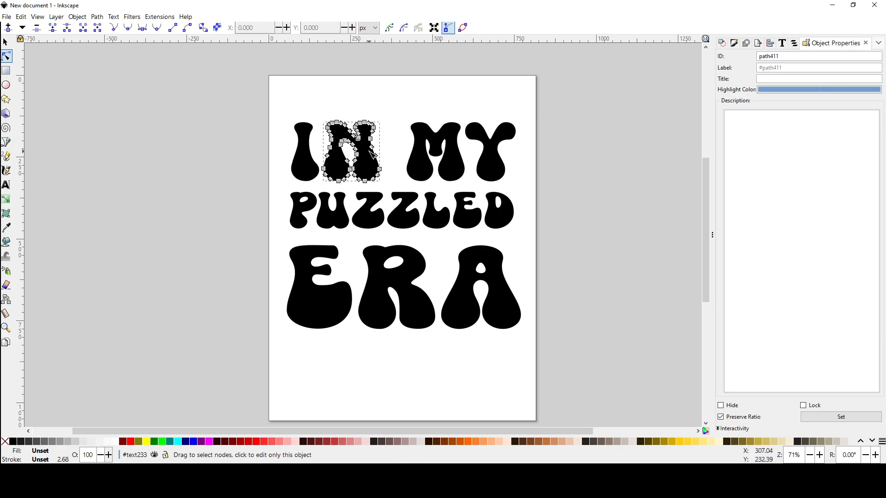
click(305, 163)
click(415, 159)
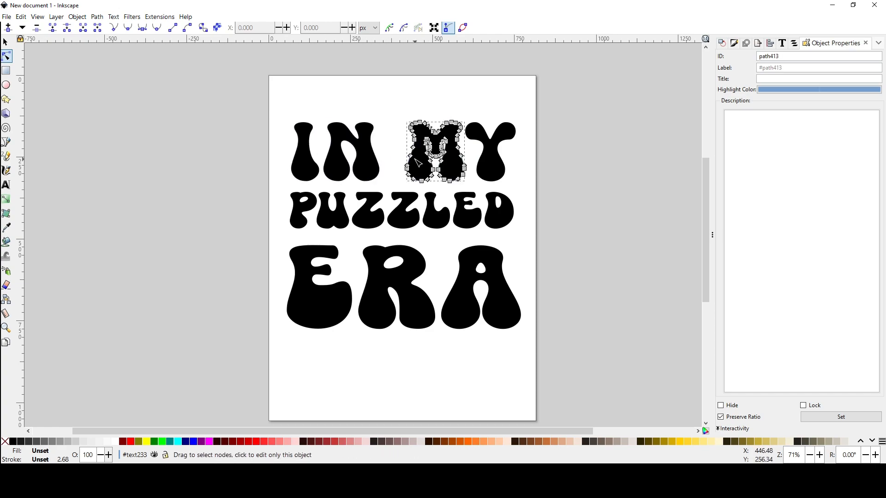
click(489, 167)
click(497, 209)
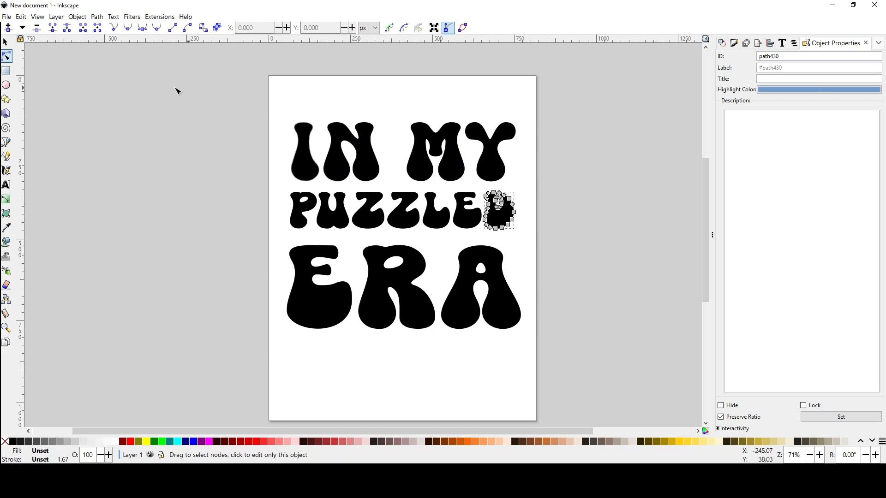
click(7, 43)
click(119, 111)
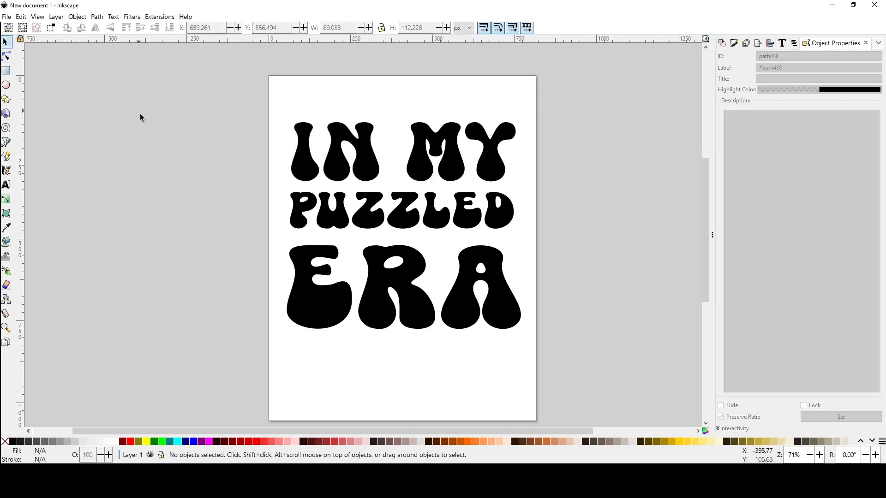
Step: Apply the Envelope Deformation path effect to the "PUZZLED" group
click(370, 210)
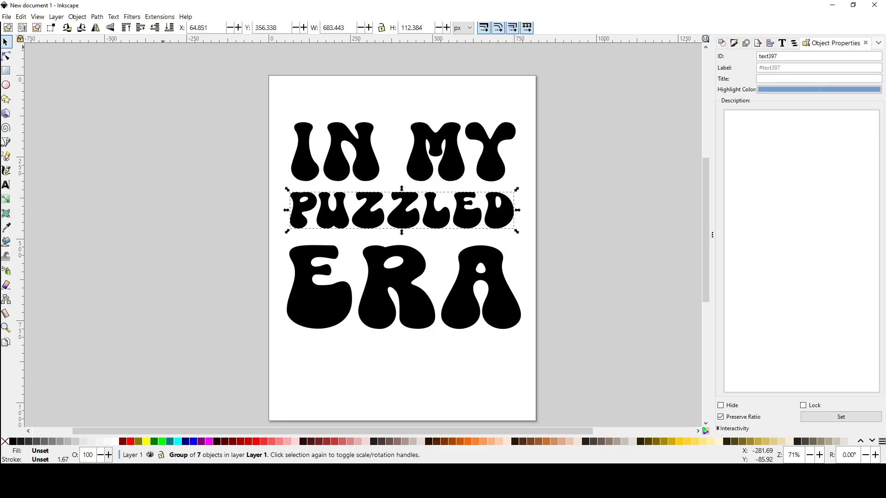
click(97, 17)
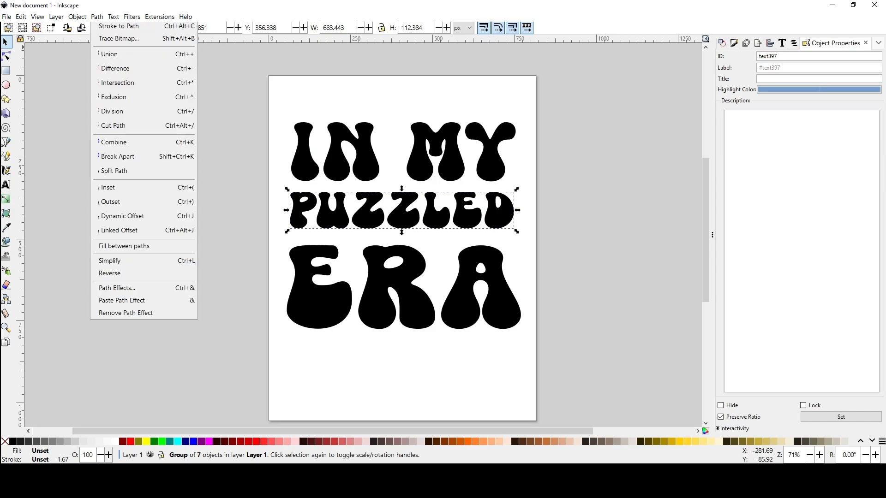
click(131, 290)
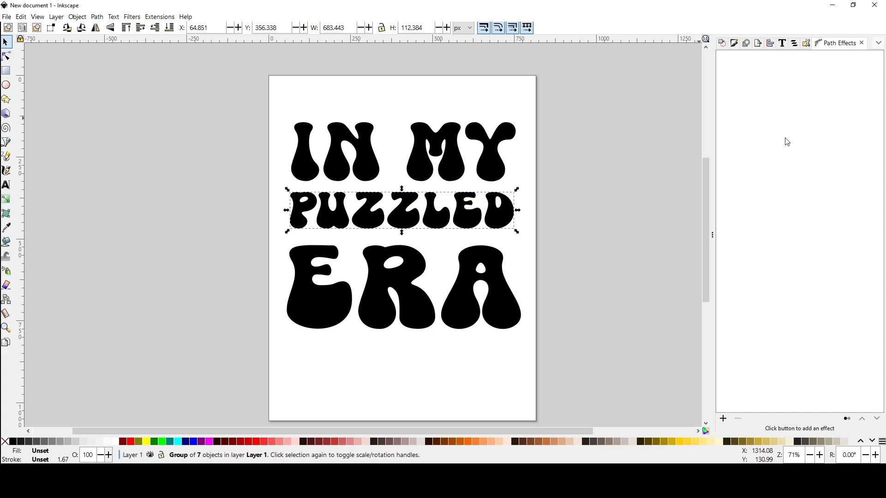
click(724, 419)
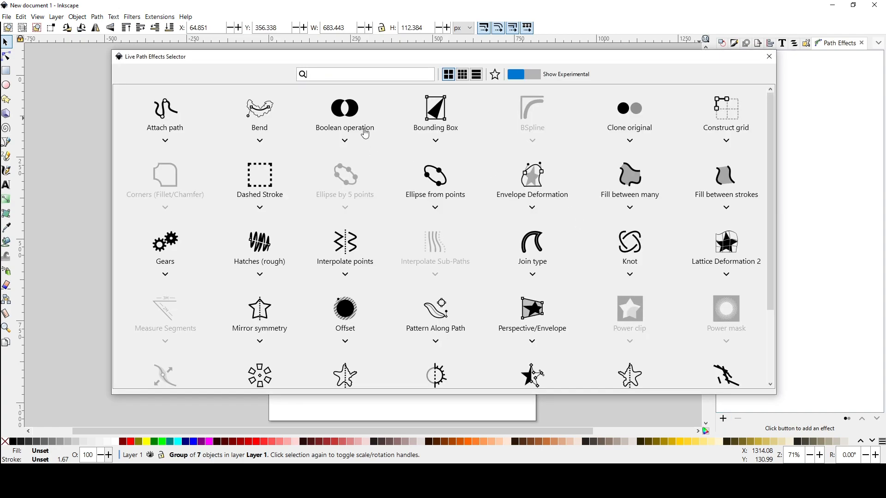
click(534, 173)
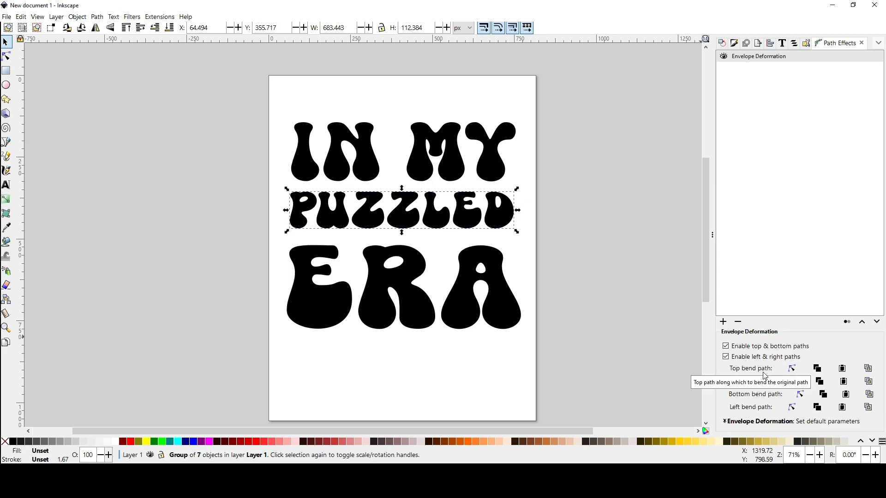
Step: Insert a node midway along the top bend path of "PUZZLED" and make it symmetric
click(792, 368)
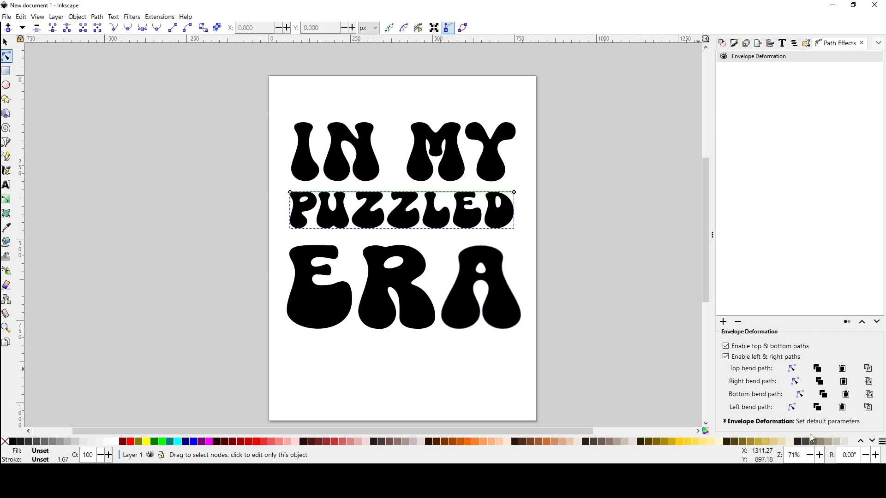
click(820, 456)
click(820, 456)
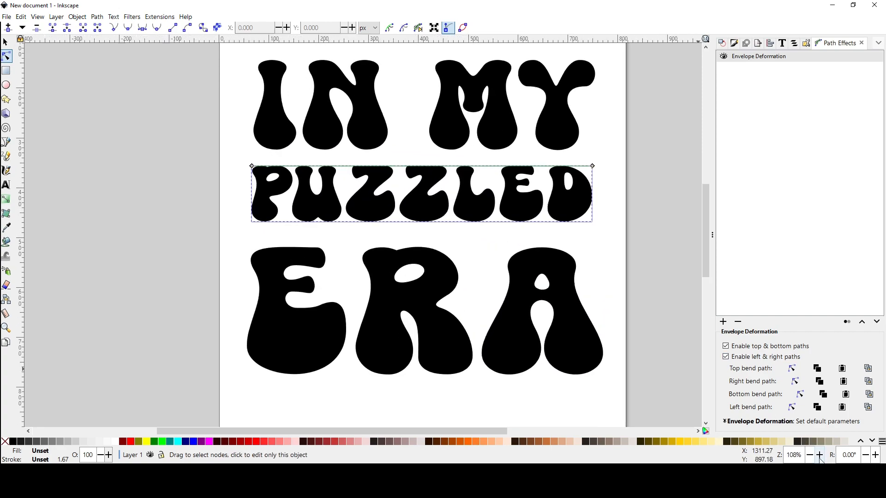
click(820, 456)
click(820, 456)
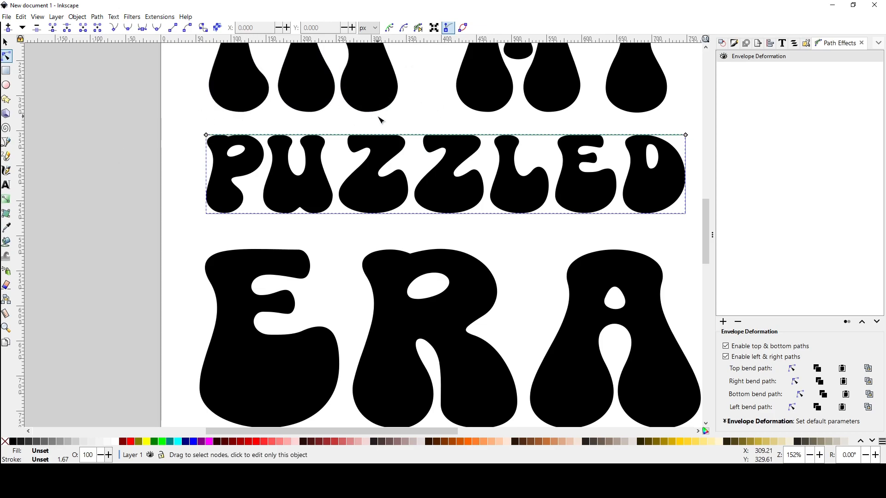
double_click(441, 135)
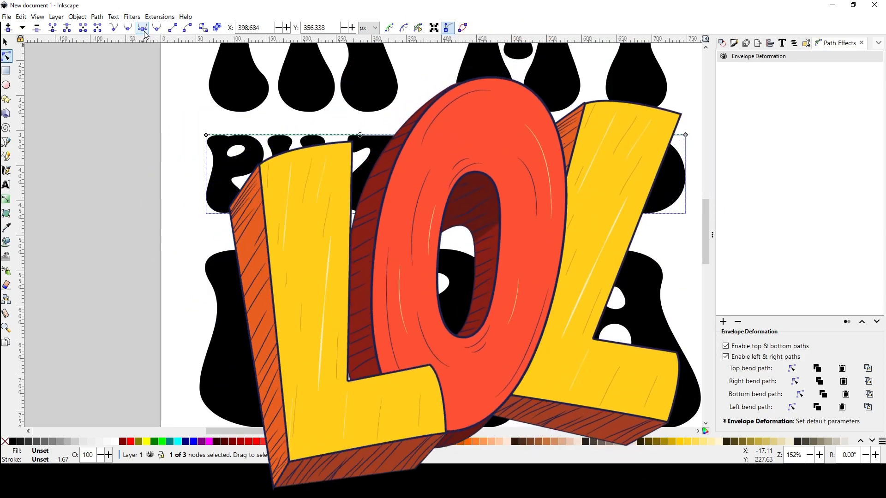
Step: Bend the top path of "PUZZLED" into a wave rising over its first half, with the middle node at about X 407, Y 315 px
click(820, 456)
click(820, 457)
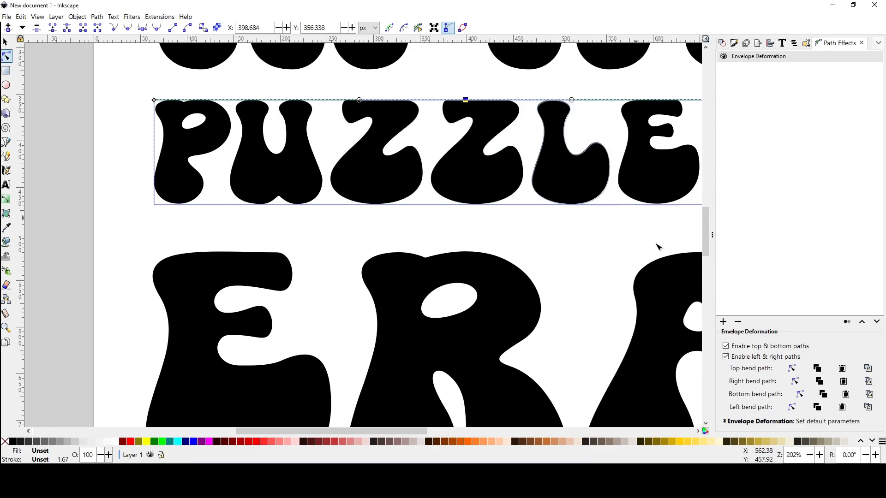
click(810, 457)
click(811, 457)
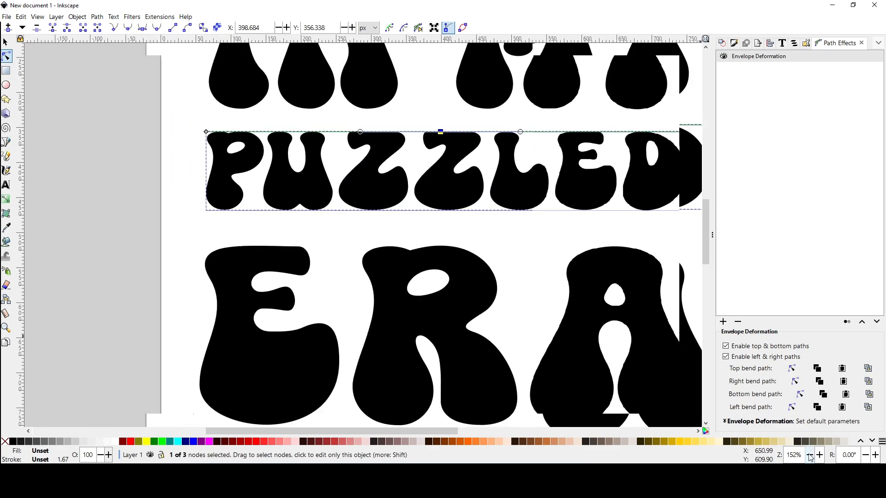
click(810, 457)
click(811, 457)
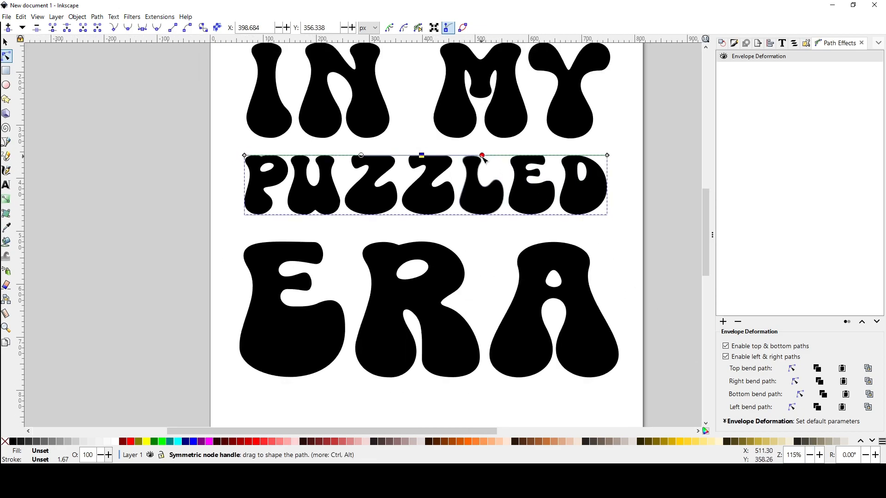
drag(483, 156, 476, 191)
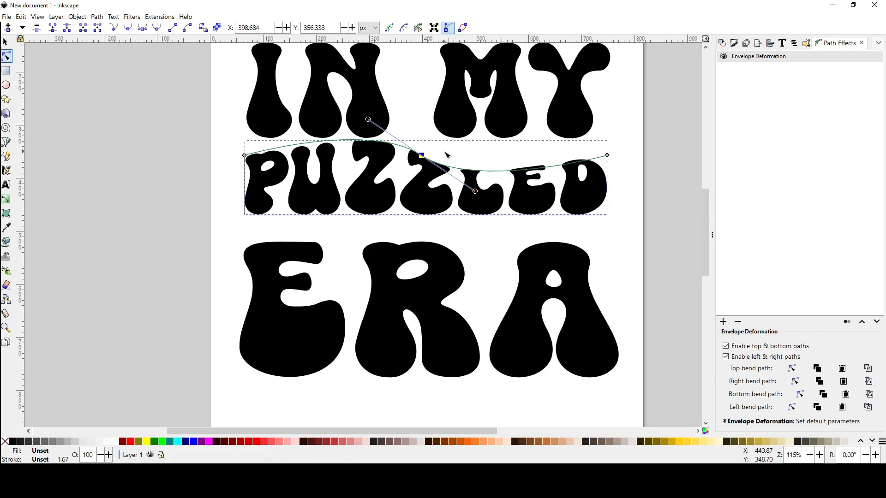
drag(422, 157, 428, 141)
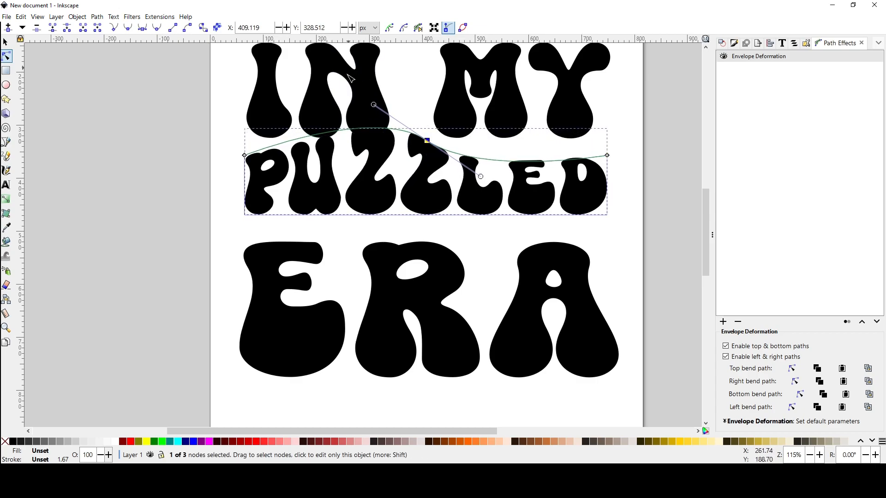
drag(480, 176, 480, 192)
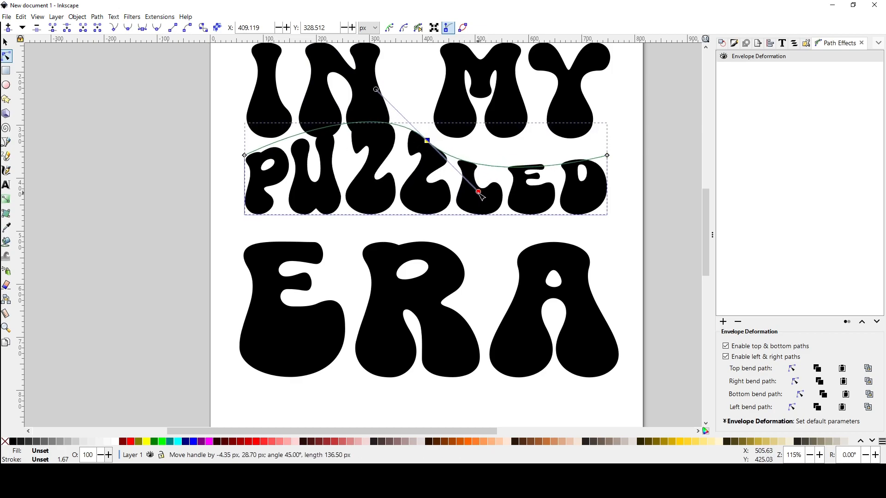
drag(428, 140, 428, 131)
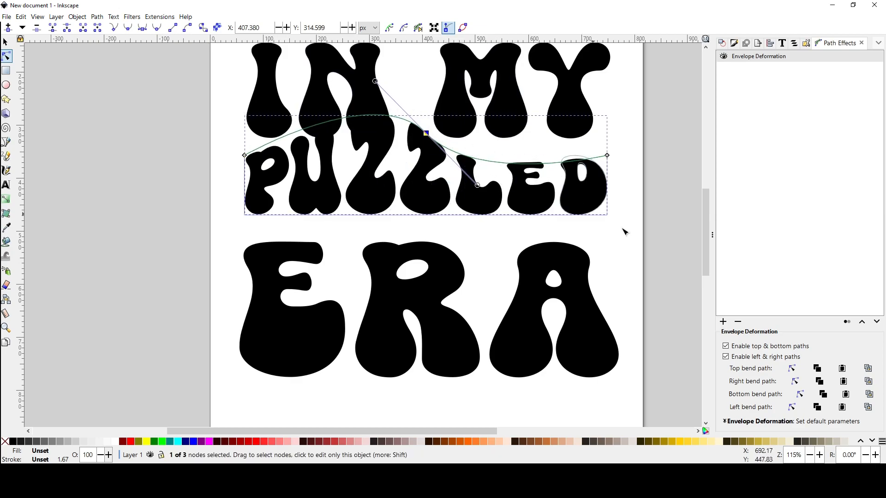
Step: Insert a node midway along the bottom bend path of "PUZZLED" and make it symmetric
click(801, 395)
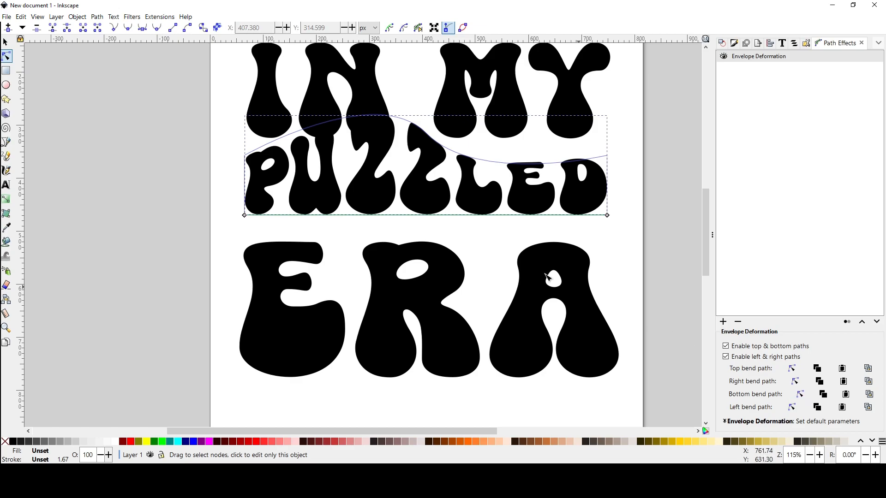
double_click(427, 215)
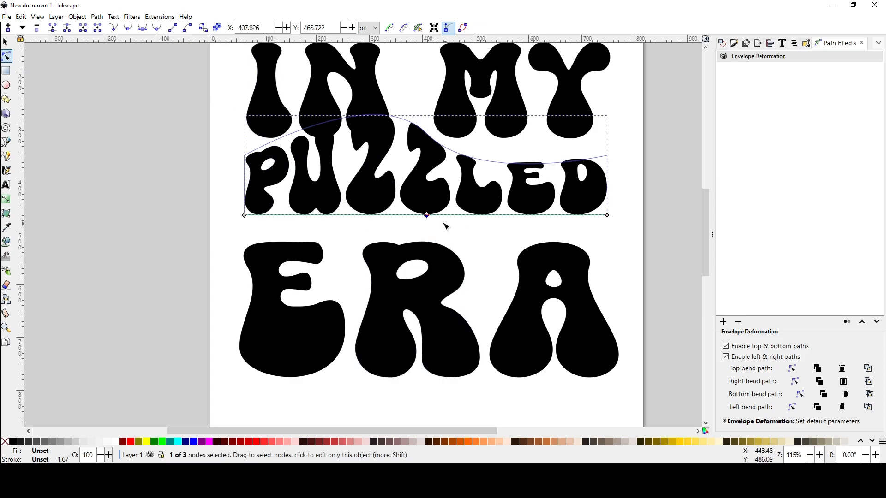
click(147, 30)
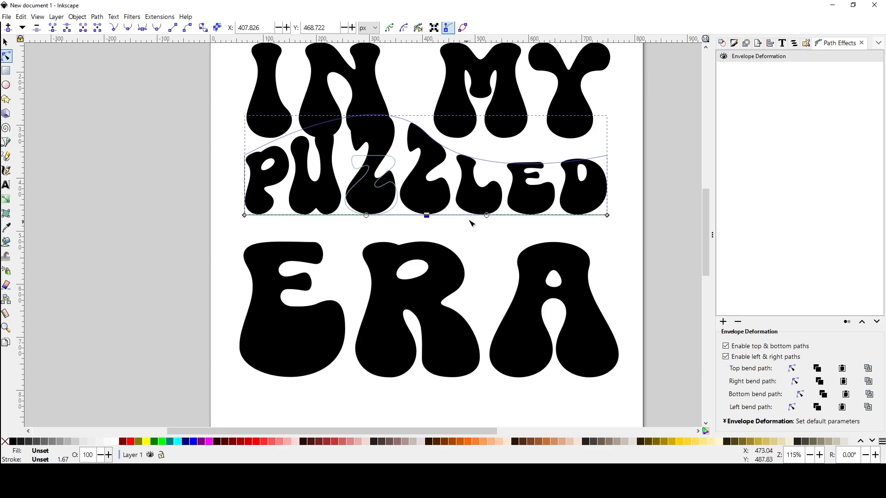
Step: Shape the bottom bend path of "PUZZLED" into a matching wave, lowering its end nodes to about Y 505 px at the P and 480 px at the D
drag(487, 215, 476, 252)
mouse_move(428, 217)
mouse_down()
mouse_move(425, 233)
mouse_move(424, 225)
mouse_up()
drag(369, 187, 366, 193)
drag(245, 215, 248, 235)
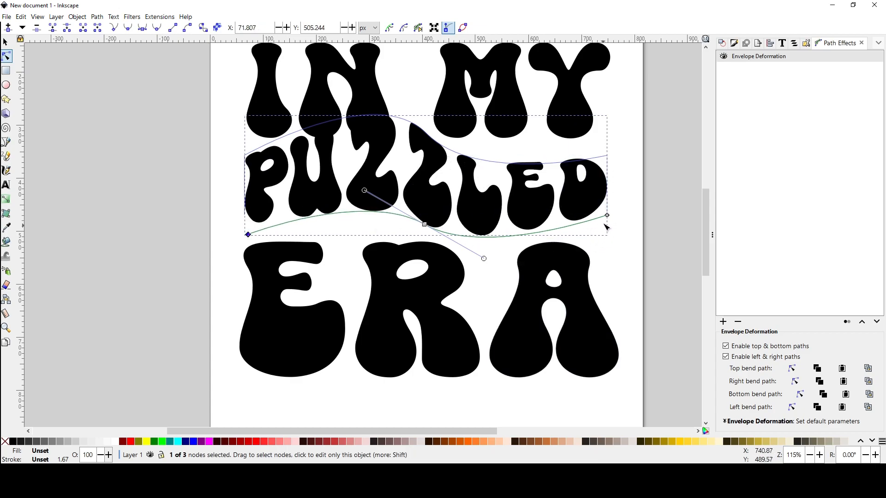
drag(608, 216, 608, 222)
mouse_move(485, 260)
mouse_down()
mouse_move(480, 270)
mouse_move(496, 257)
mouse_move(493, 269)
mouse_up()
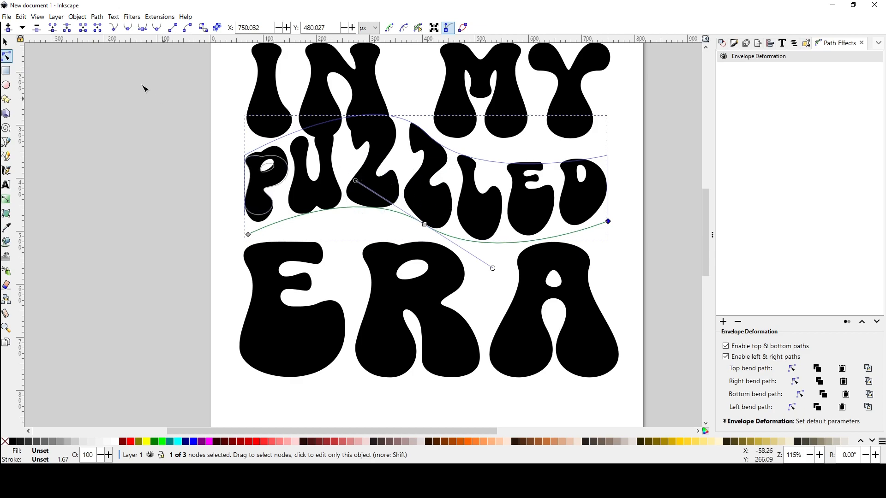
click(6, 42)
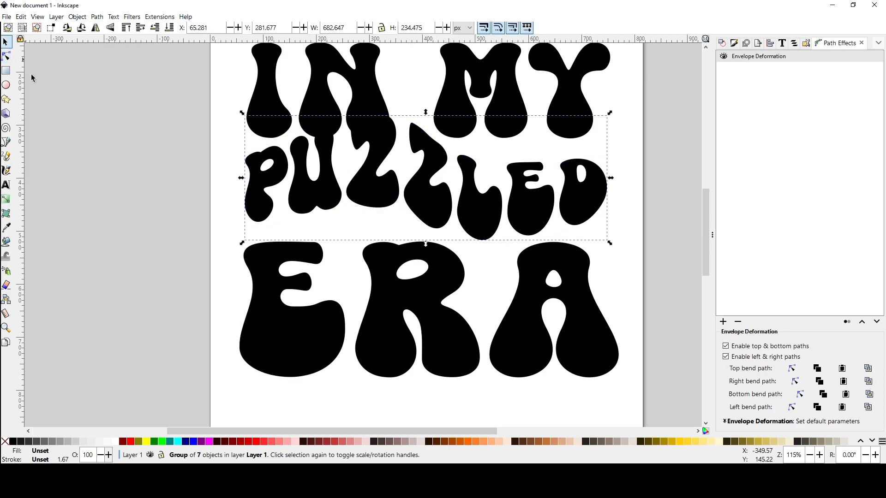
Step: Apply the Envelope Deformation path effect to the "IN MY" group and open its bottom bend path for on-canvas editing
click(364, 88)
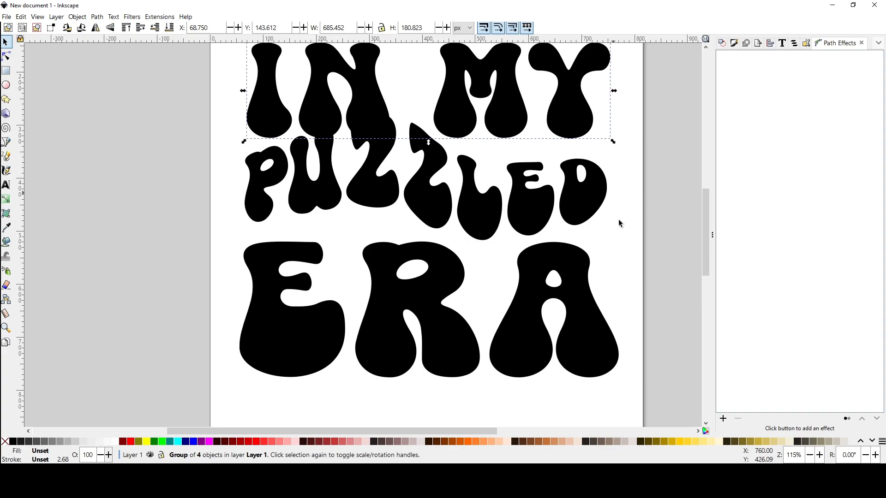
click(724, 418)
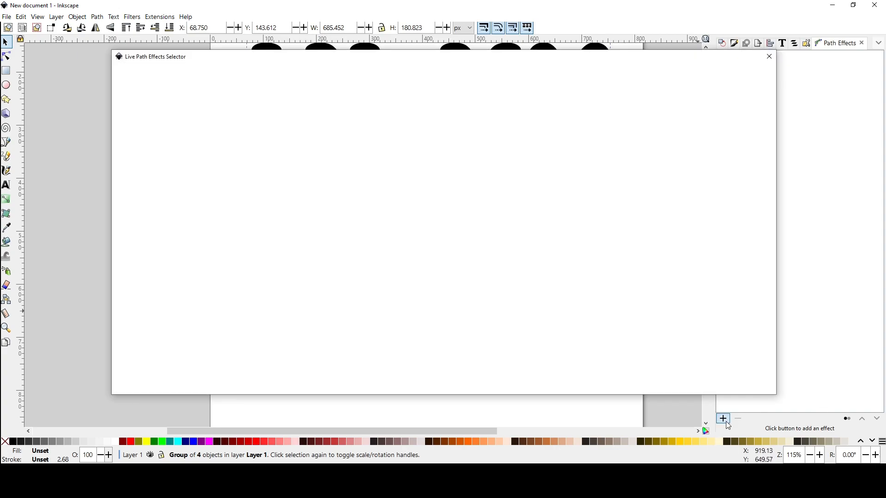
click(525, 180)
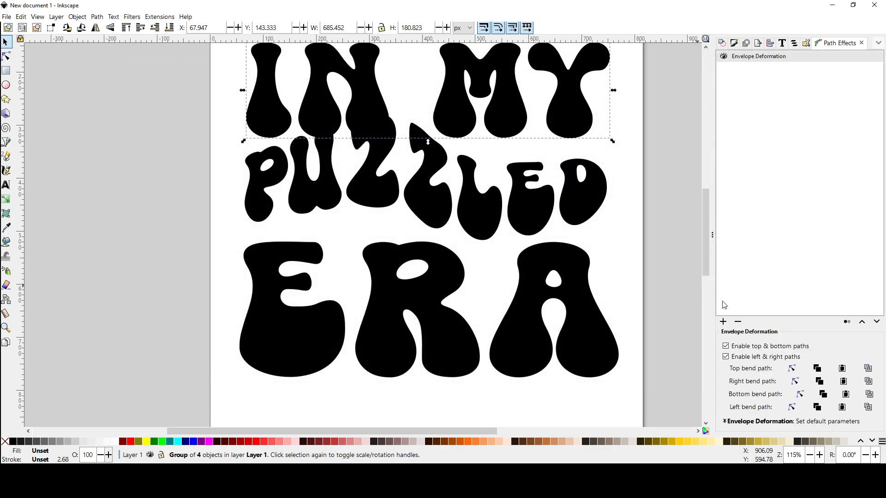
click(800, 397)
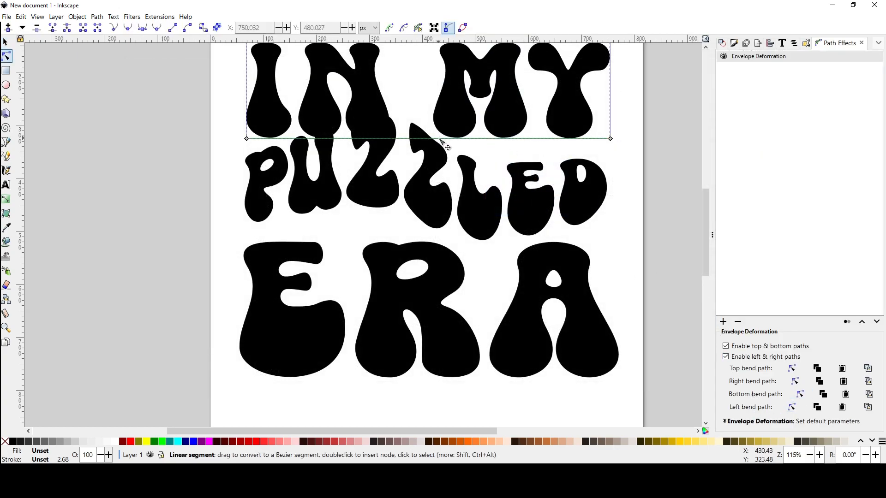
Step: Bend the bottom path of "IN MY" into a wave around a new symmetric middle node at about X 410, Y 299 px
double_click(437, 139)
drag(438, 138, 432, 112)
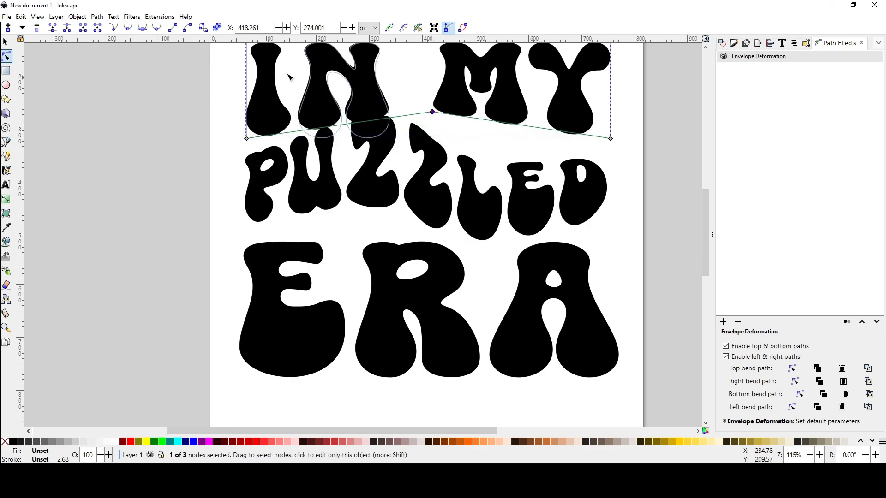
click(145, 32)
drag(491, 113, 472, 151)
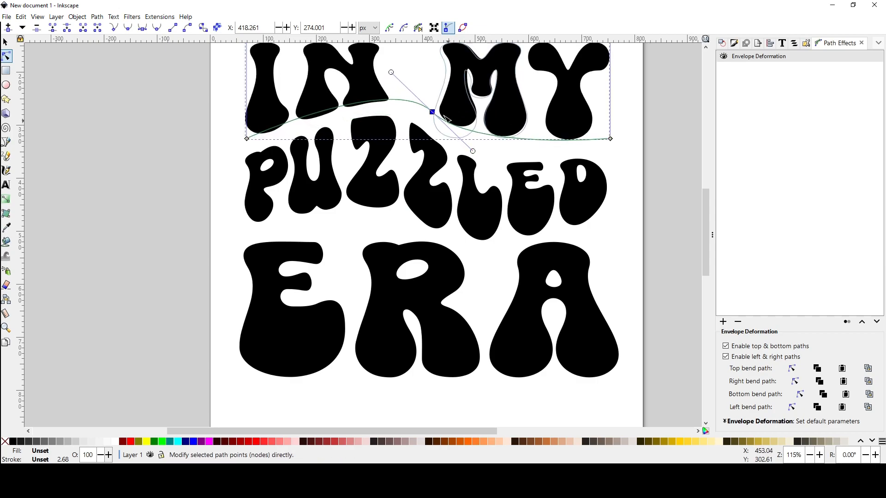
drag(432, 113, 430, 128)
mouse_move(469, 163)
mouse_down()
mouse_move(470, 181)
mouse_move(477, 176)
mouse_up()
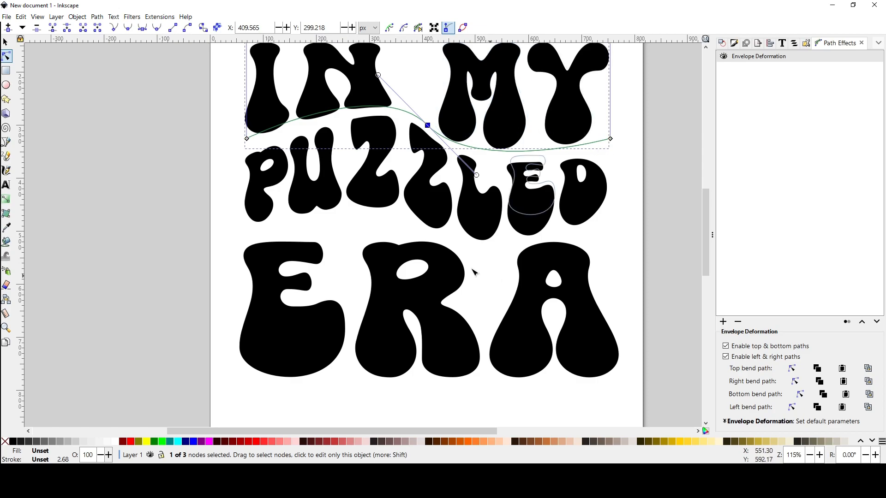
click(450, 277)
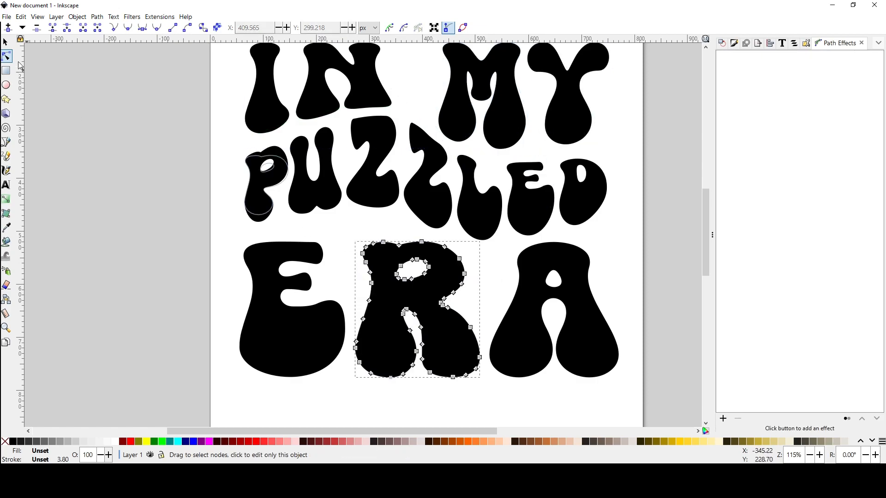
Step: Apply the Envelope Deformation path effect to the "ERA" group and open its top bend path for on-canvas editing
click(6, 42)
click(129, 138)
click(272, 268)
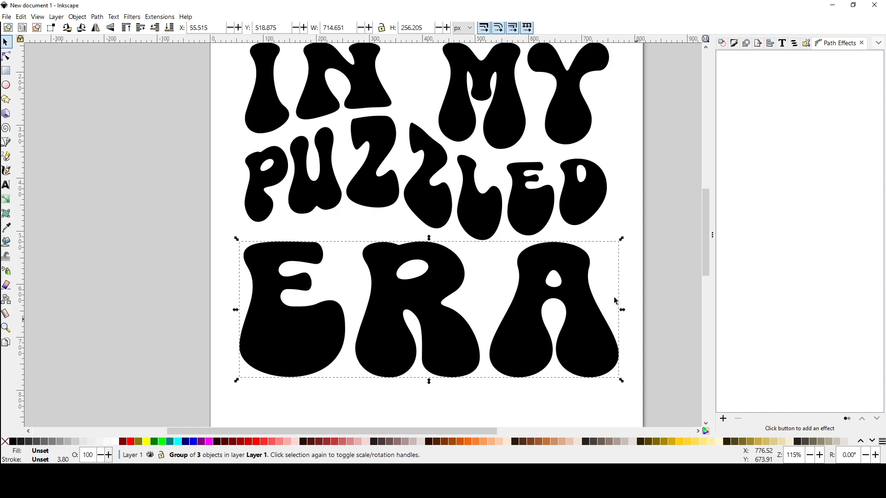
click(724, 422)
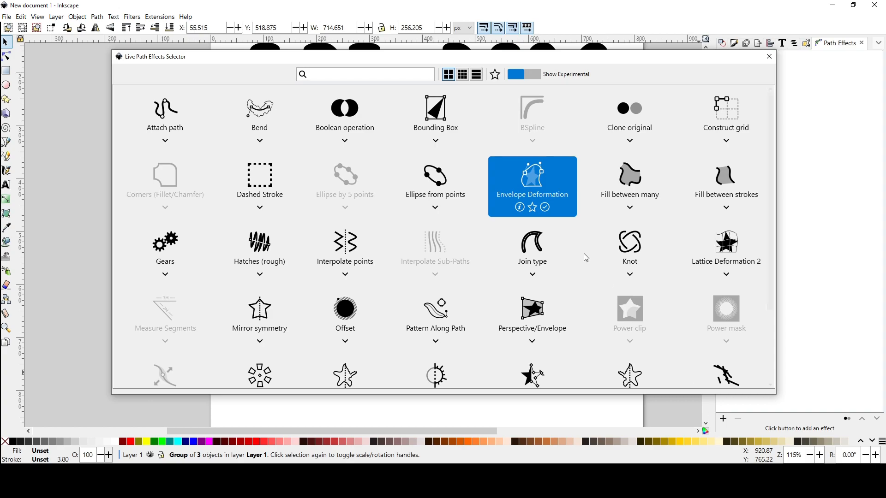
click(531, 171)
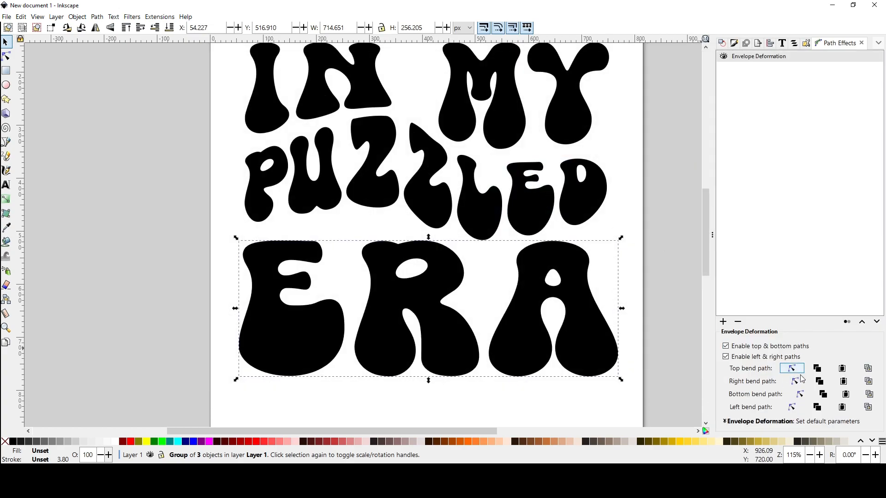
click(797, 373)
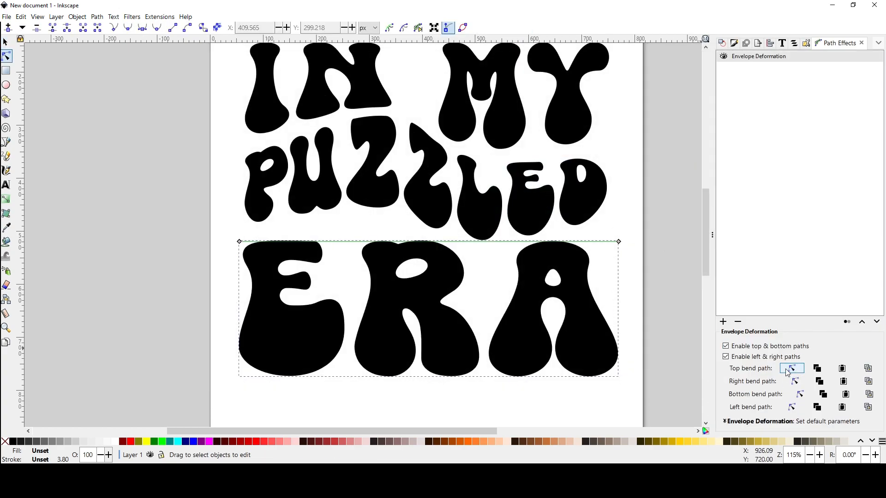
Step: Bend the top path of "ERA" into a wave with a symmetric middle node at about X 418, Y 509 px, raising its end above the A
double_click(446, 241)
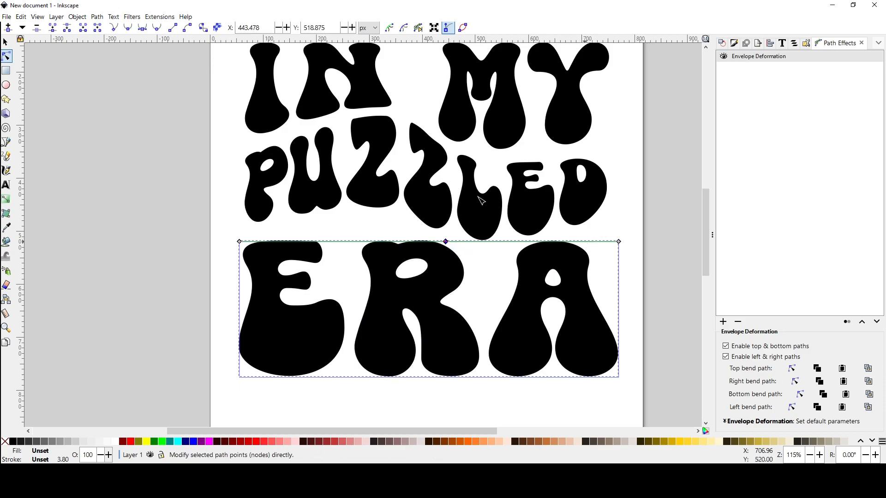
click(142, 29)
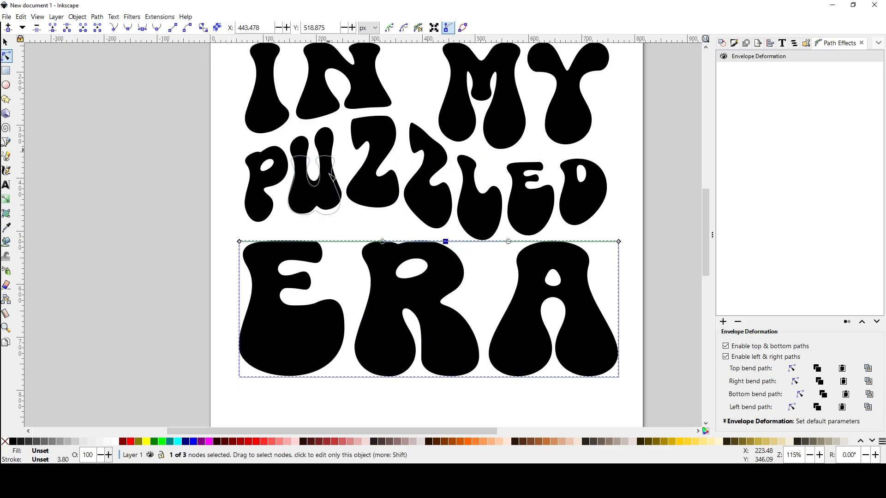
drag(385, 244, 373, 184)
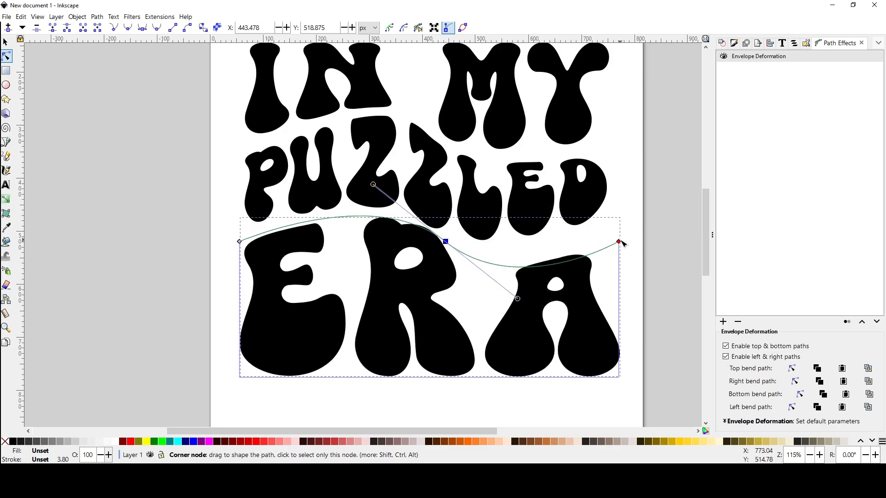
drag(619, 240, 618, 215)
drag(443, 244, 429, 240)
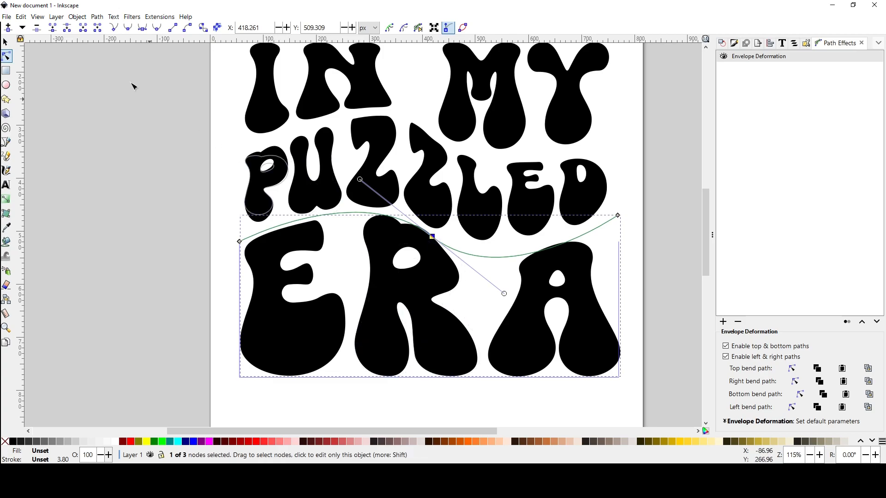
click(6, 43)
click(135, 148)
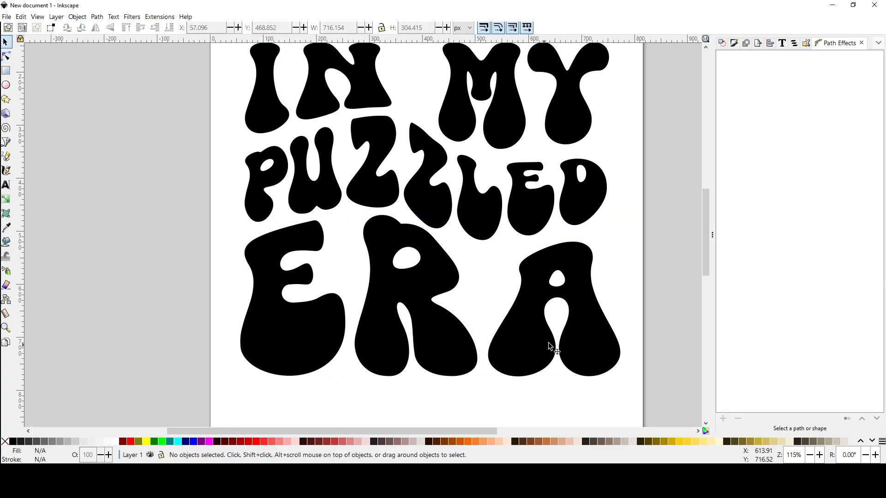
Step: Examine the wavy three-line lettering as a whole and close up, checking the spacing between lines and the smoothness of the outlines
click(810, 456)
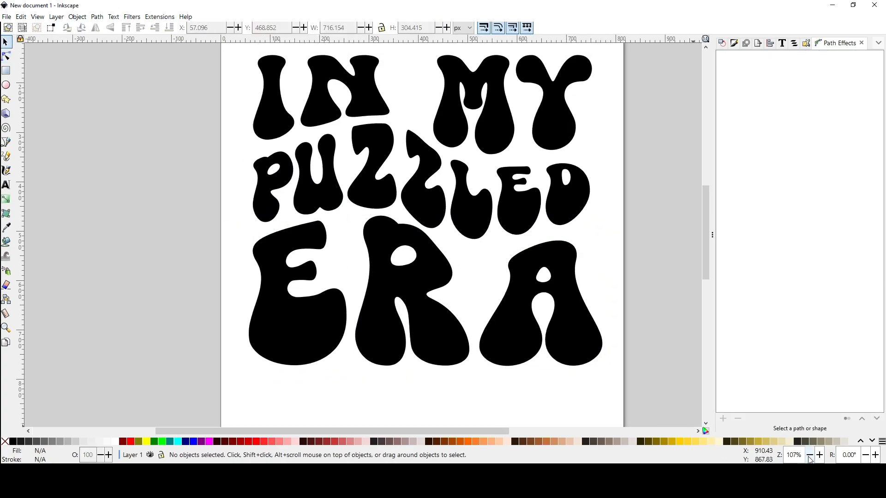
click(810, 456)
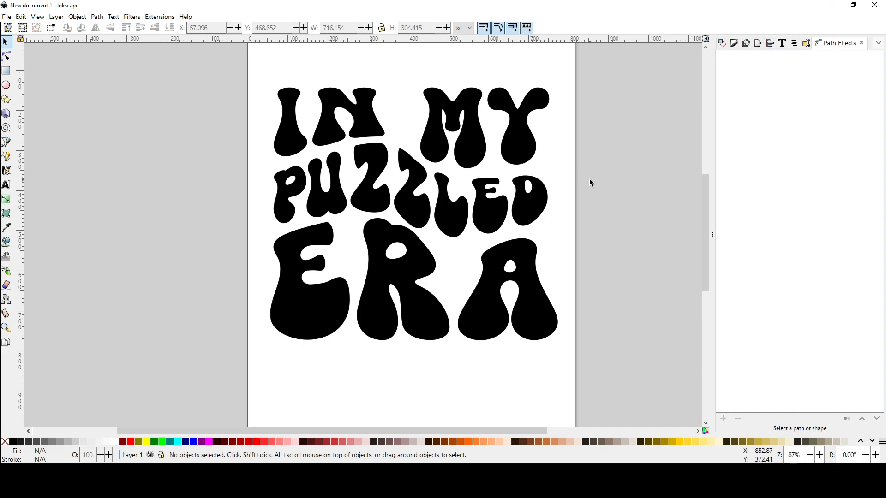
scroll(591, 187, up, 2)
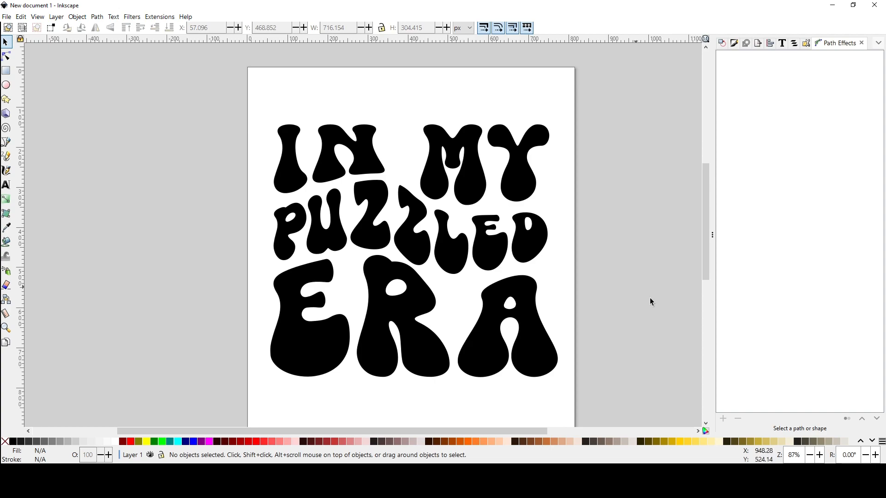
click(822, 456)
click(822, 456)
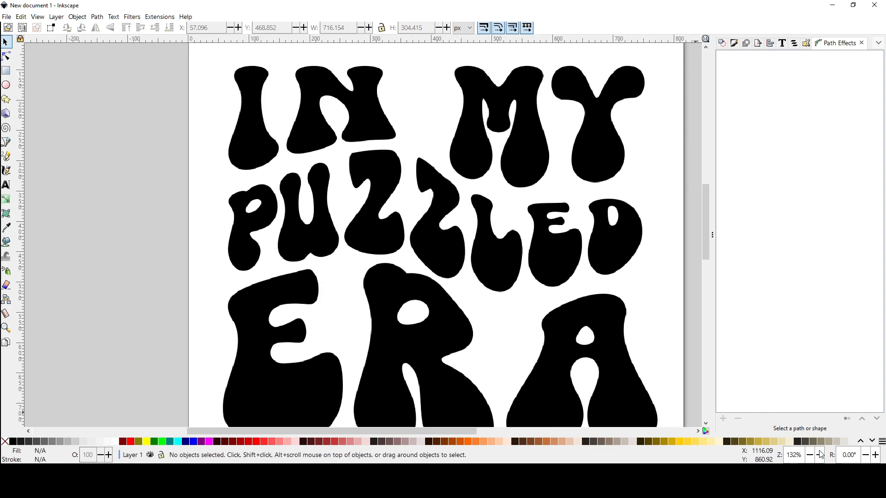
click(822, 455)
click(822, 456)
click(822, 456)
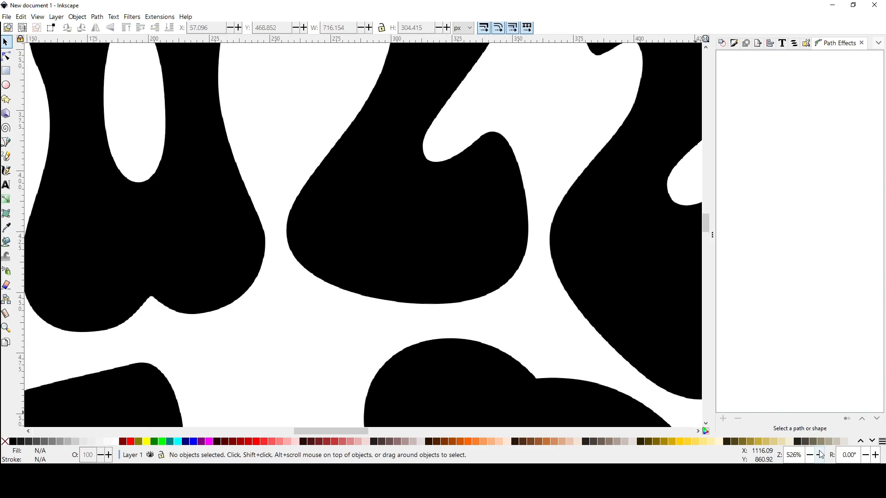
click(822, 456)
click(822, 455)
click(822, 456)
click(822, 455)
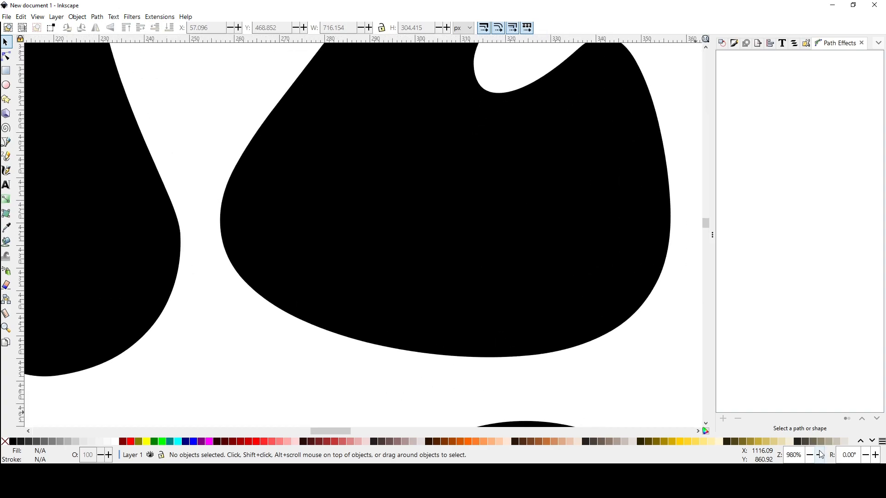
click(810, 460)
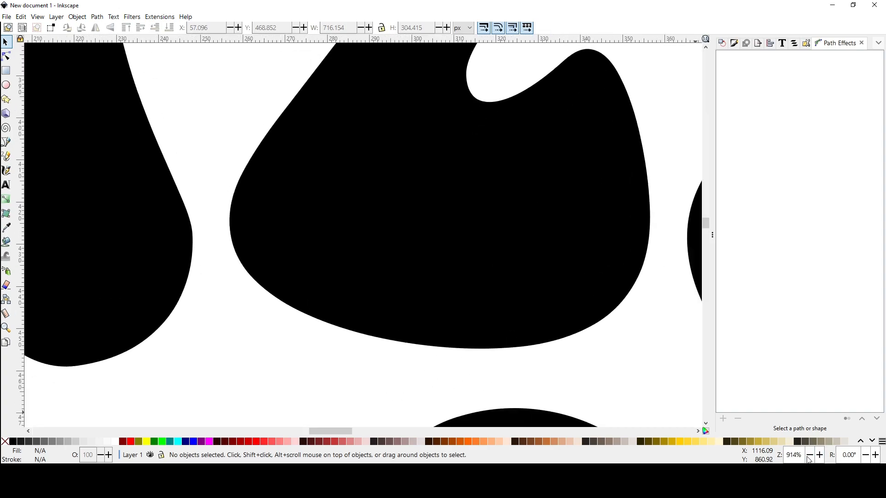
click(810, 455)
click(810, 455)
click(809, 456)
click(810, 456)
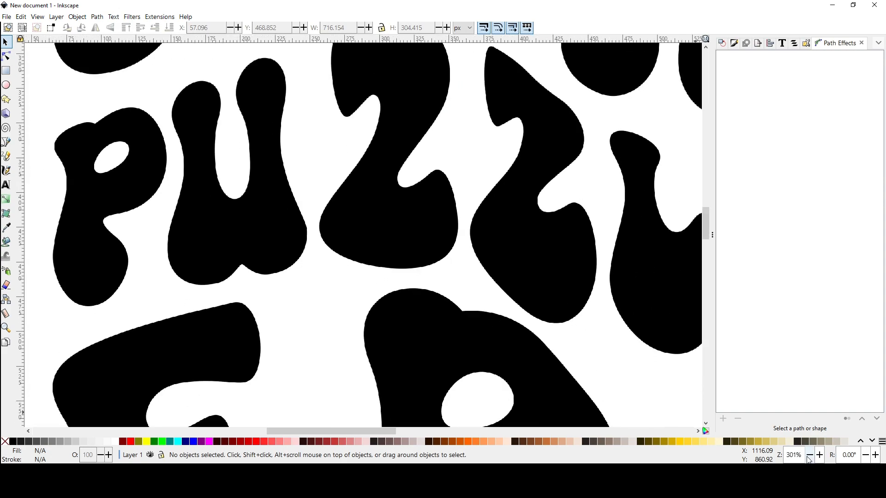
click(810, 456)
click(810, 455)
click(810, 455)
click(810, 456)
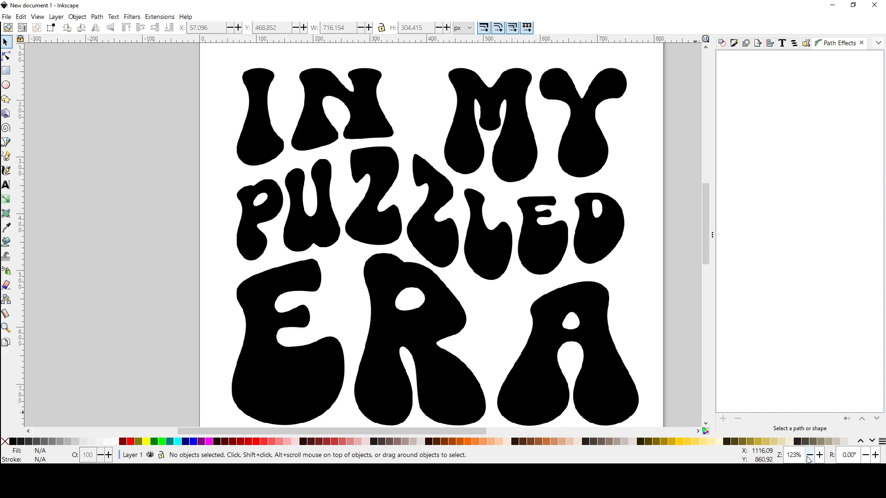
click(810, 457)
click(810, 457)
click(810, 457)
click(810, 457)
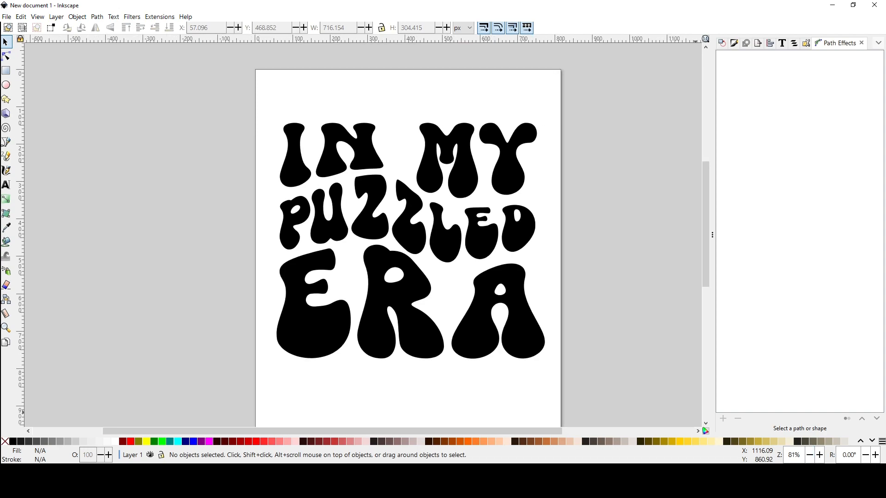
Step: Try a red fill on the whole "IN MY" group, undo it and clear the selection
click(466, 172)
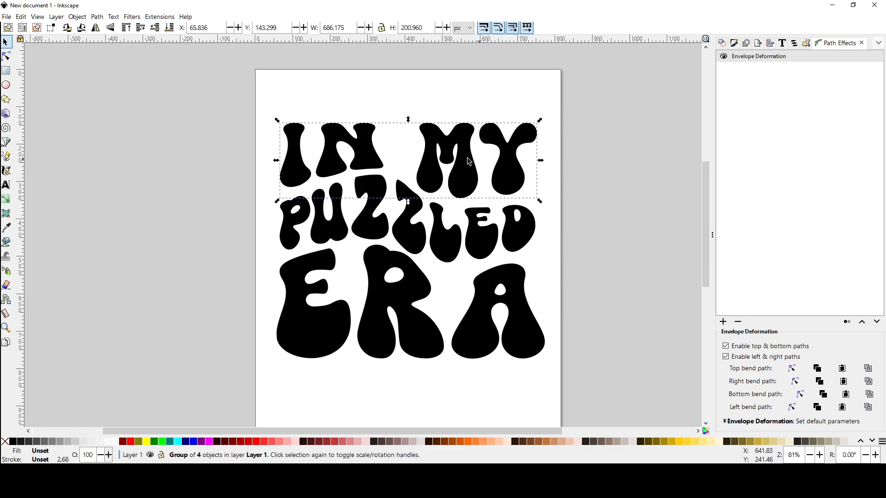
click(133, 443)
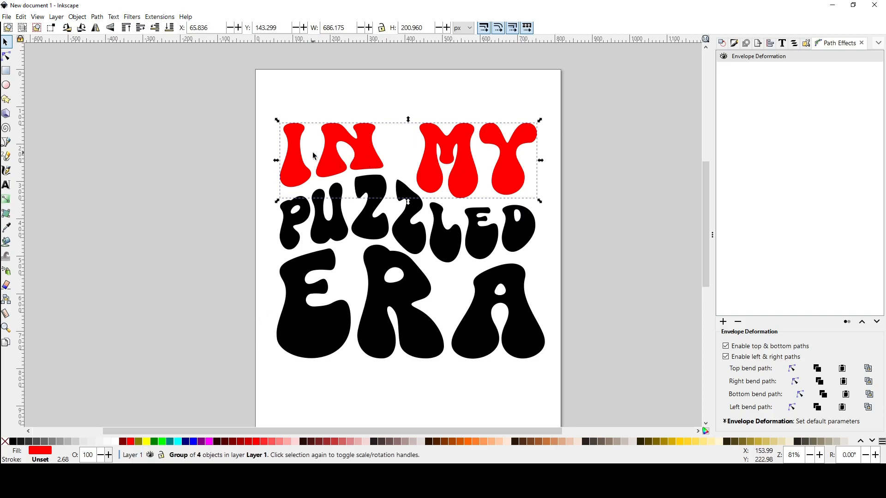
key(ctrl+z)
click(228, 148)
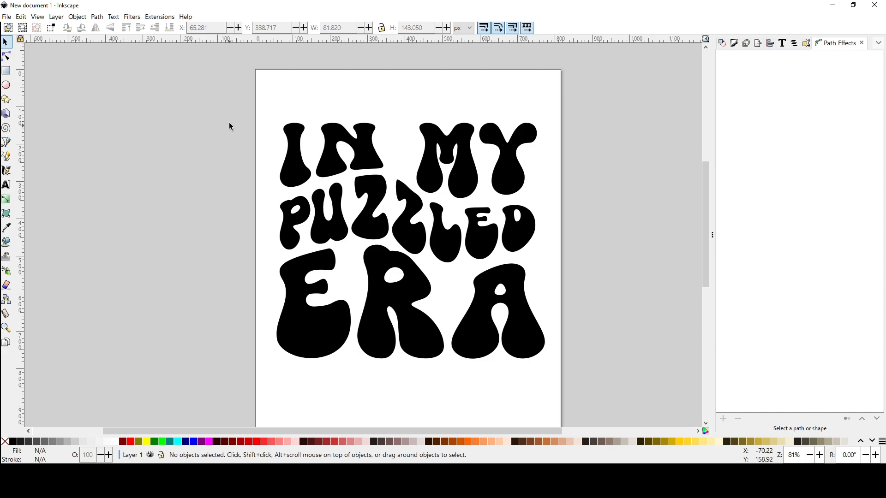
Step: Convert the three warped text groups to plain paths and ungroup them into individual letters
drag(239, 95, 573, 370)
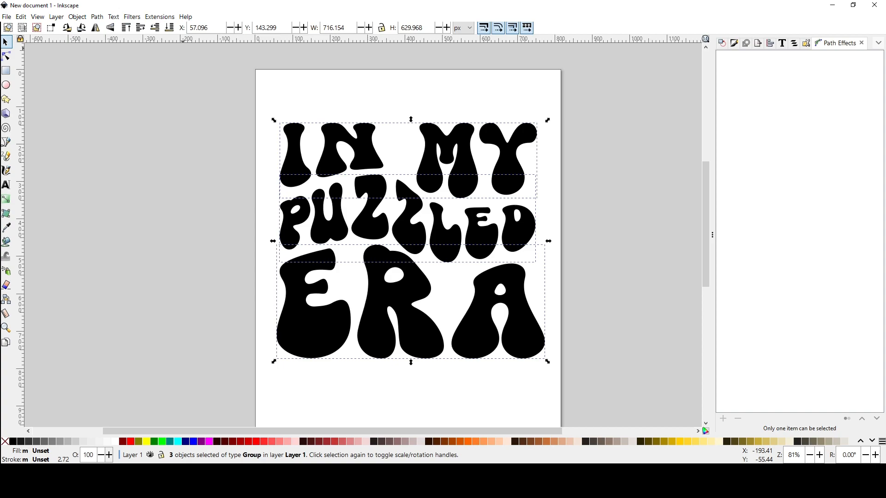
click(97, 17)
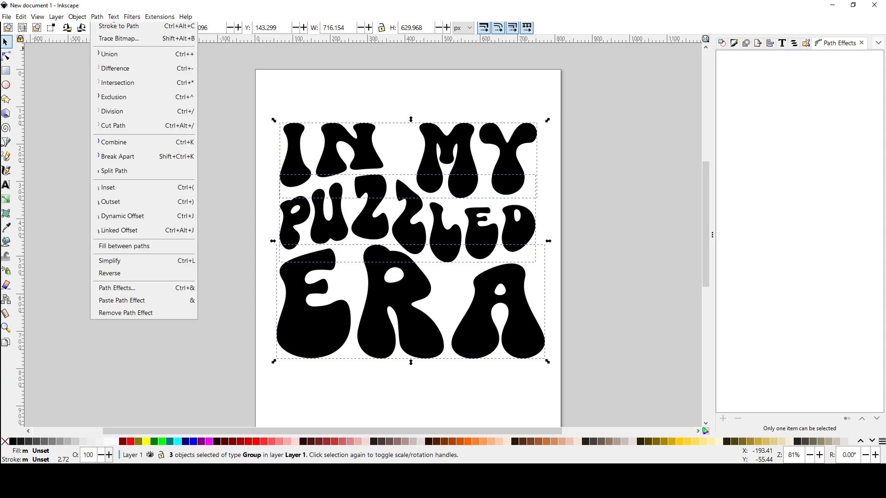
click(111, 14)
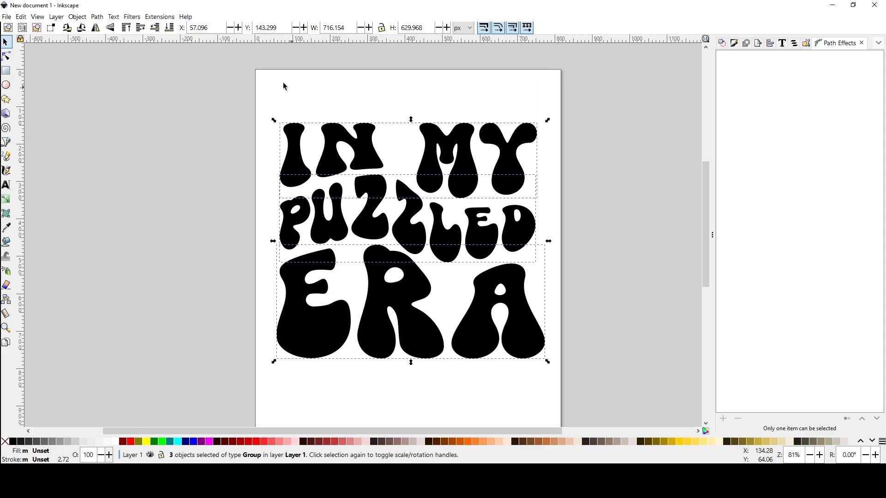
click(77, 17)
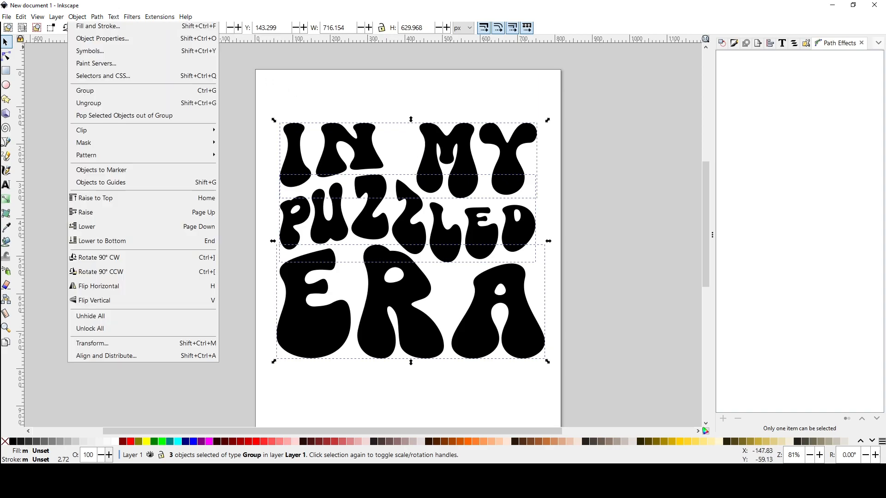
click(89, 103)
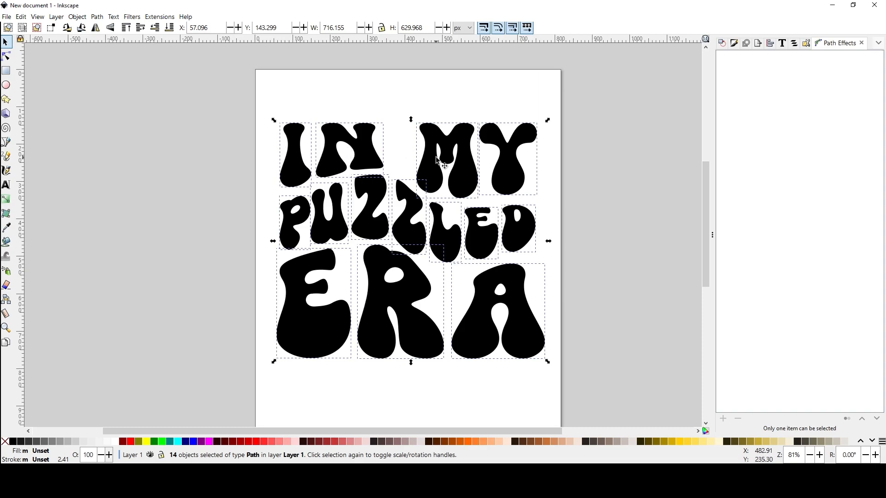
click(588, 212)
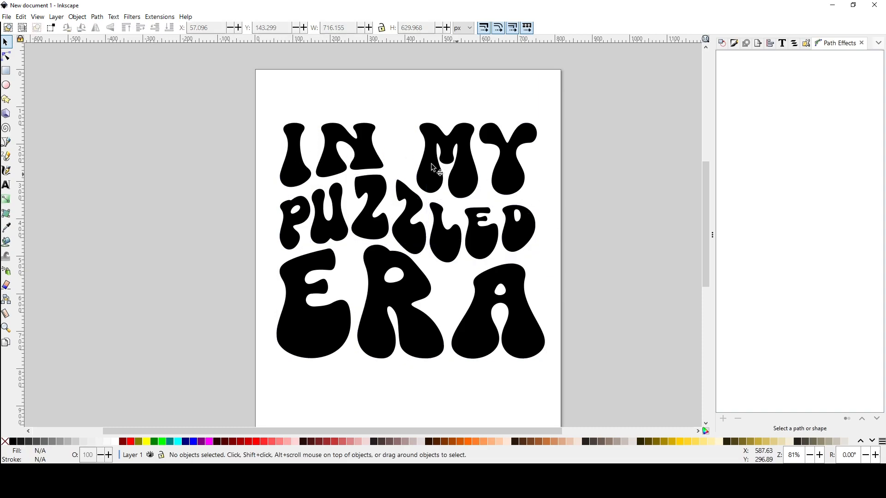
Step: Fill the N of "IN", the second Z and the D of "PUZZLED", and the E of "ERA" with yellow #FFCC00
click(336, 165)
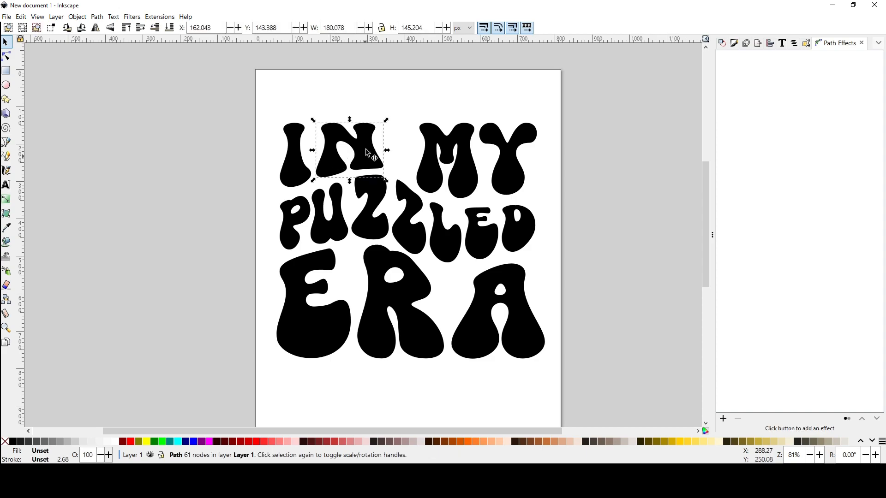
shift+click(403, 215)
shift+click(340, 318)
shift+click(522, 236)
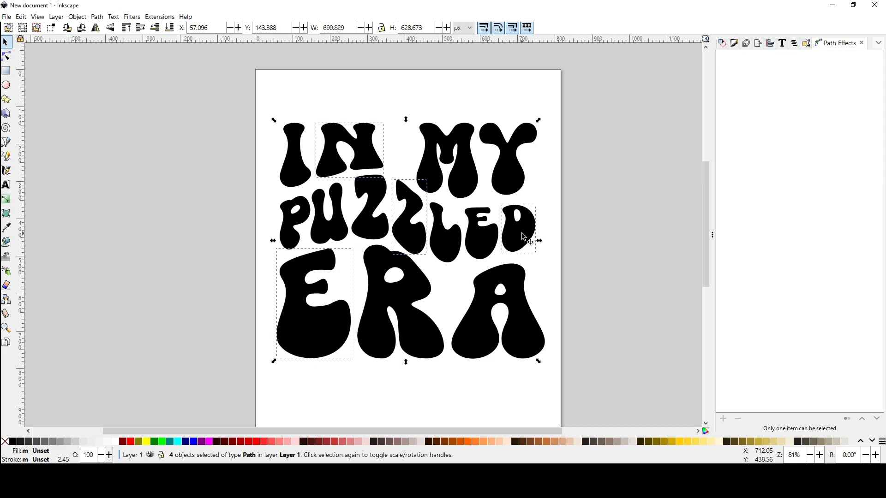
click(681, 442)
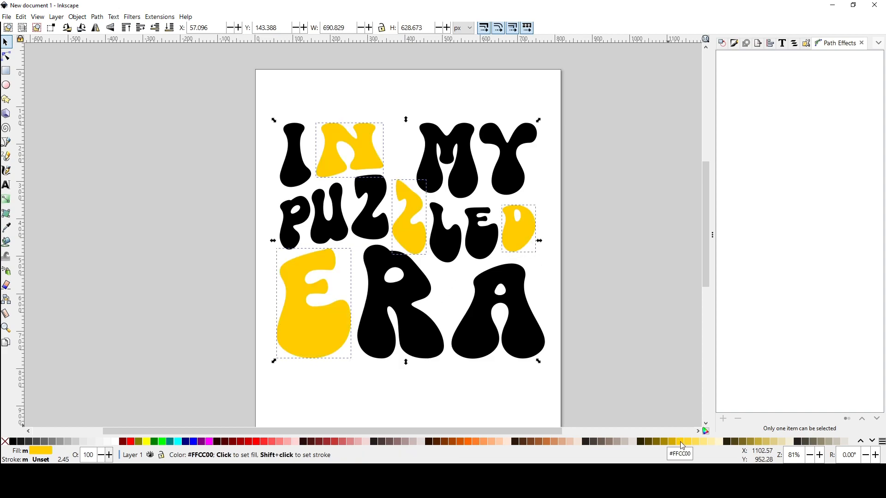
Step: Fill the I of "IN", the Y of "MY", the L of "PUZZLED" and the A of "ERA" with orange
click(303, 169)
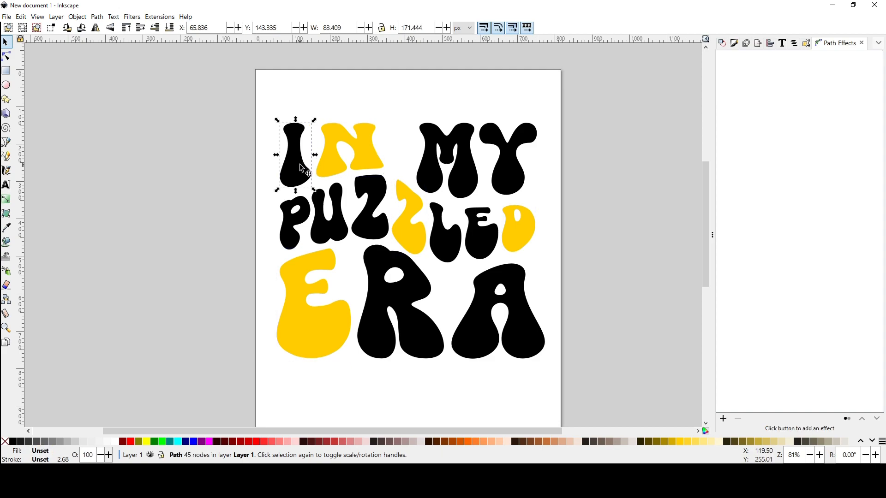
shift+click(508, 180)
shift+click(457, 243)
shift+click(480, 321)
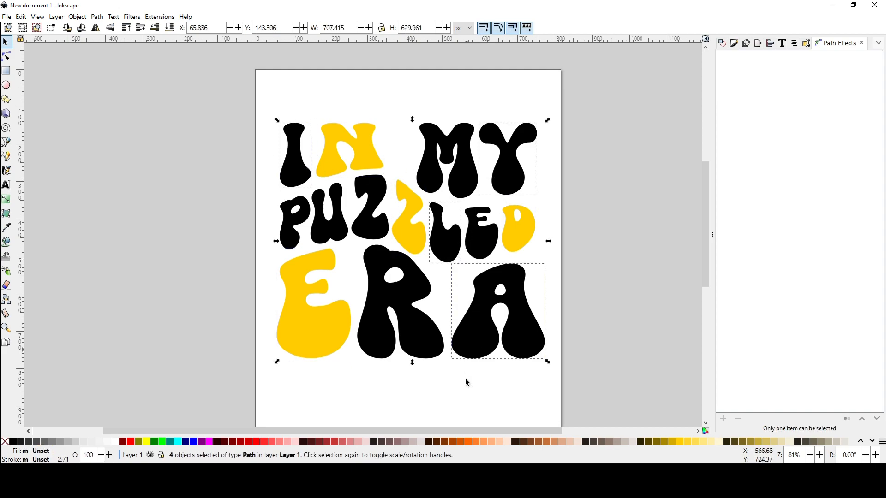
click(477, 443)
Step: Fill the R of "ERA" with a medium green, trying pale mint, #008000 and a darker green first
click(439, 164)
click(379, 208)
click(307, 223)
click(375, 292)
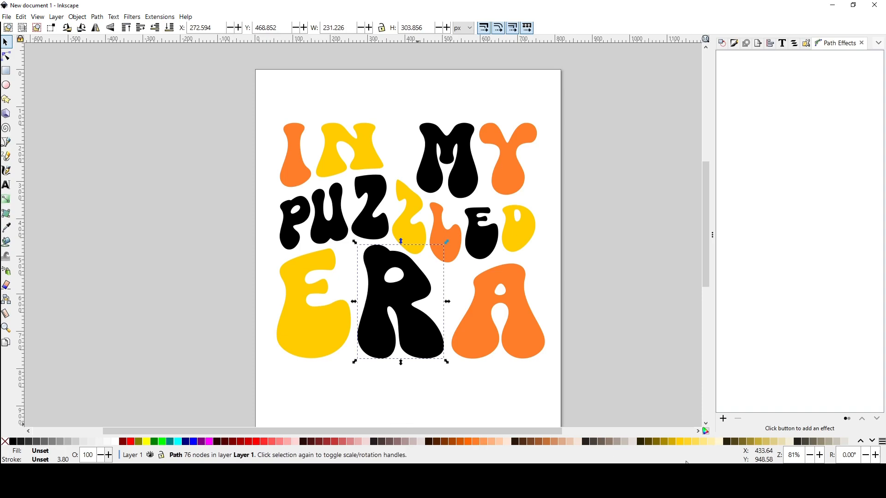
click(872, 442)
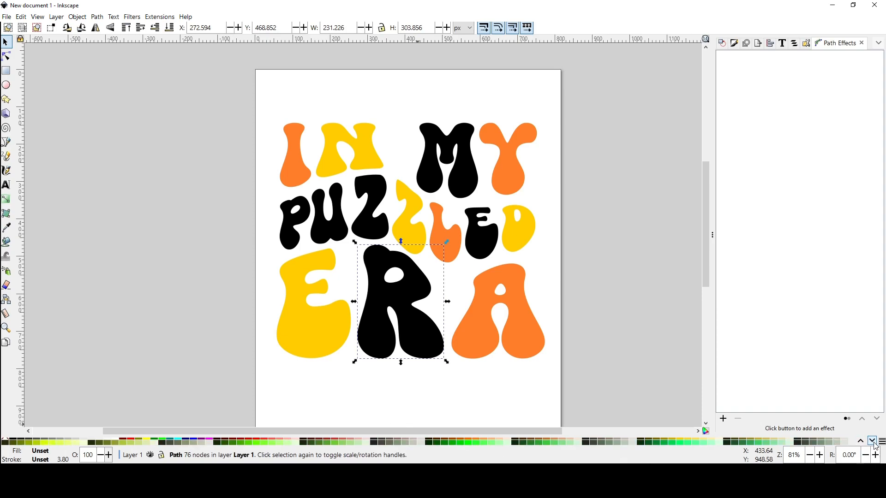
click(507, 443)
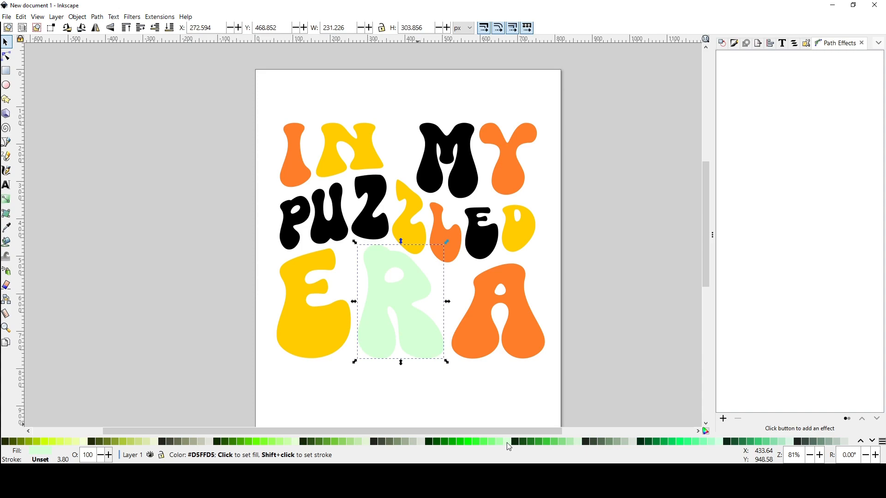
click(456, 442)
click(444, 441)
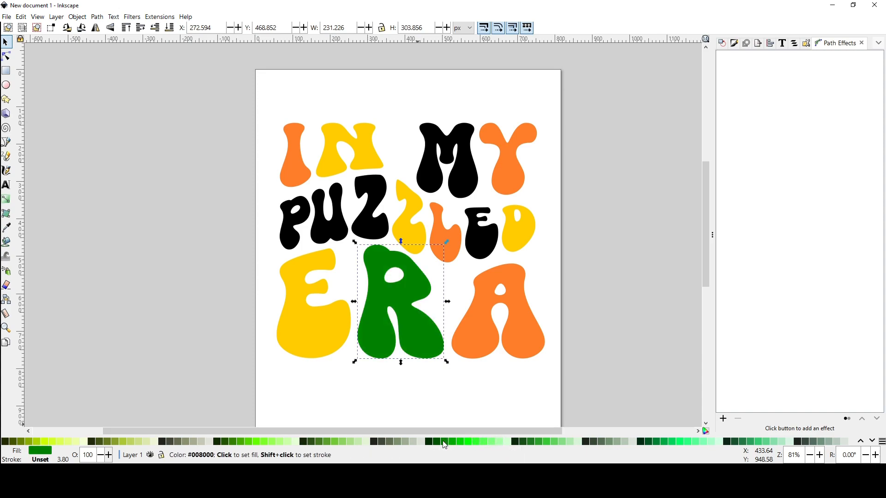
click(436, 442)
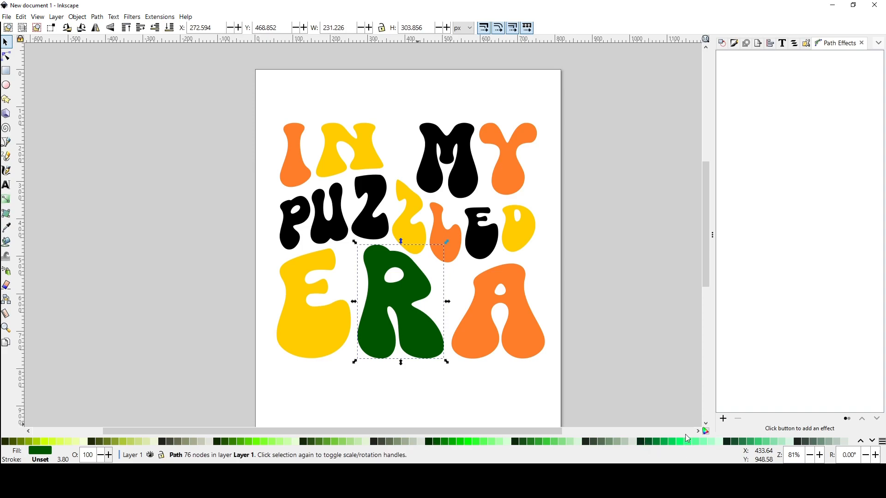
click(662, 442)
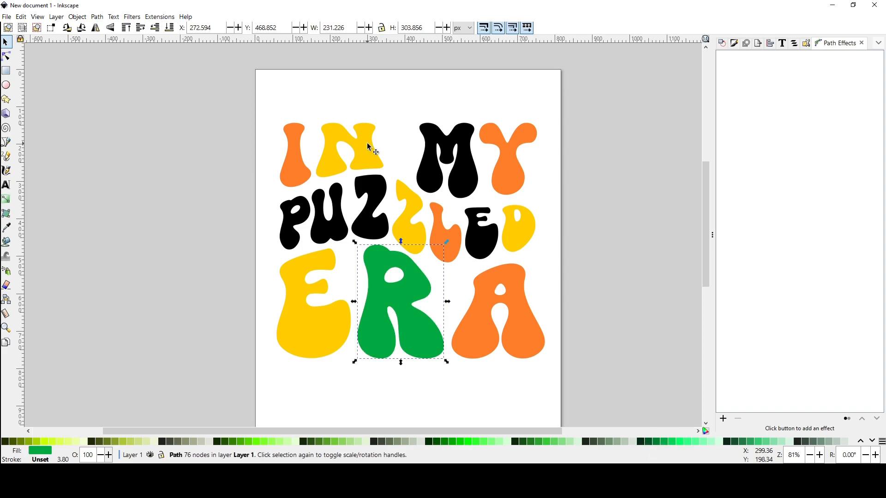
Step: Fill the U of "PUZZLED" and the M of "MY" with a brighter green than the R
click(322, 229)
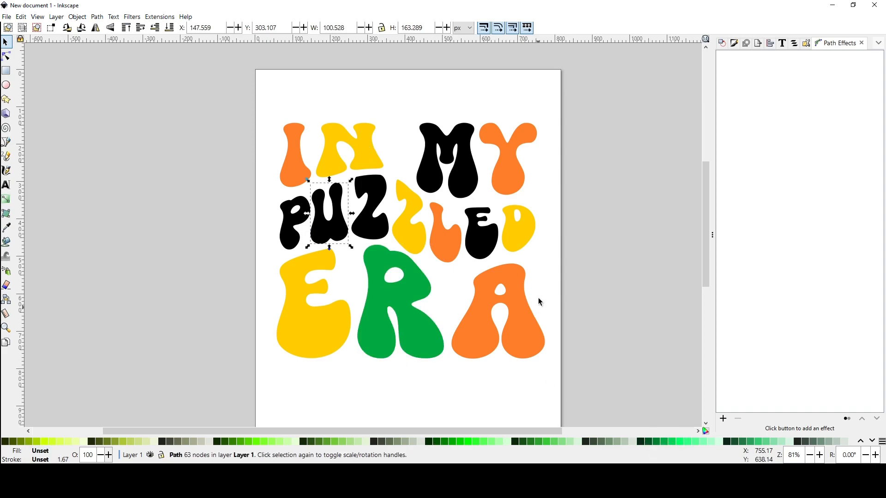
shift+click(470, 194)
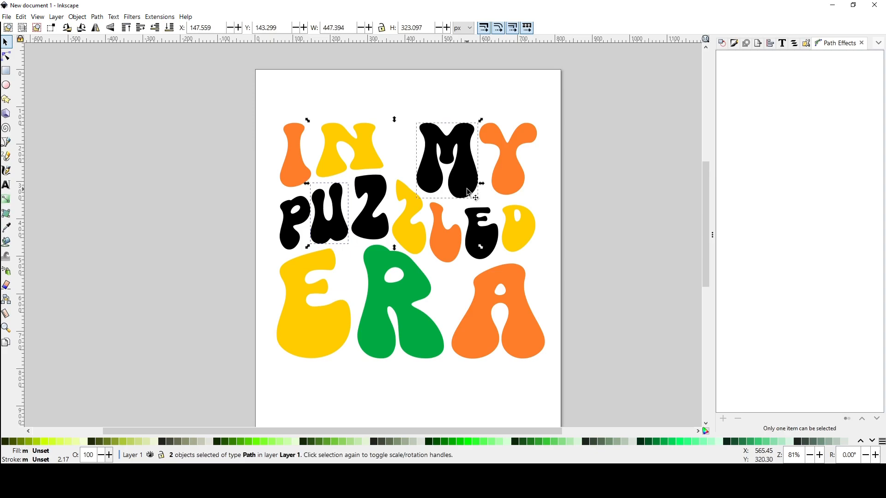
click(674, 442)
Step: Fill the E of "PUZZLED" with a pale pink from the purple and pink swatches
click(295, 223)
click(367, 217)
click(468, 239)
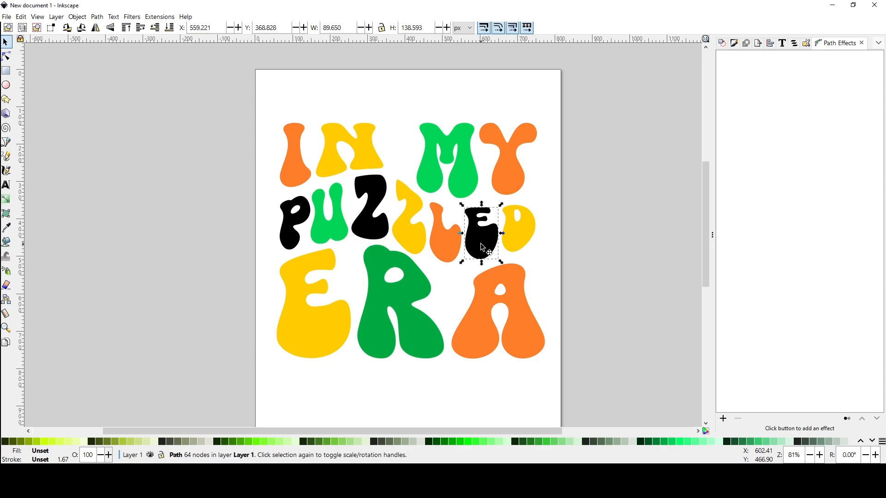
click(873, 442)
click(872, 441)
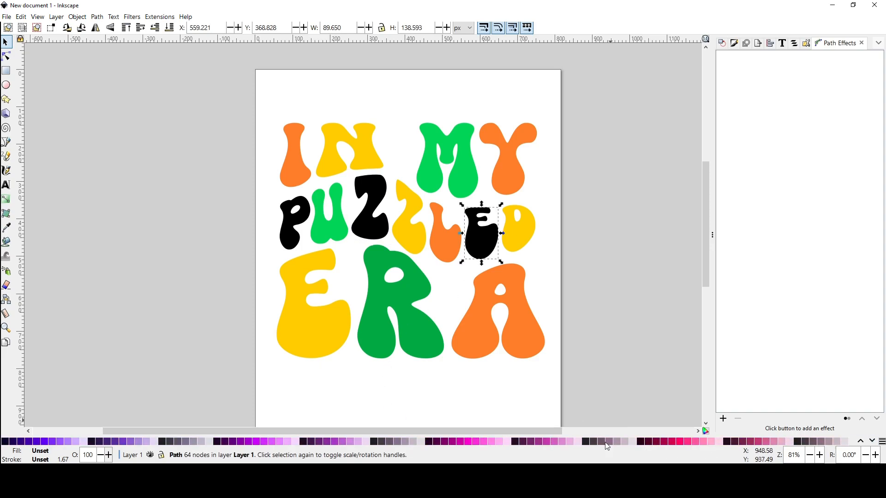
click(567, 441)
Step: Fill the P and the first Z of "PUZZLED" with magenta-purple and clear the selection
click(367, 221)
shift+click(295, 219)
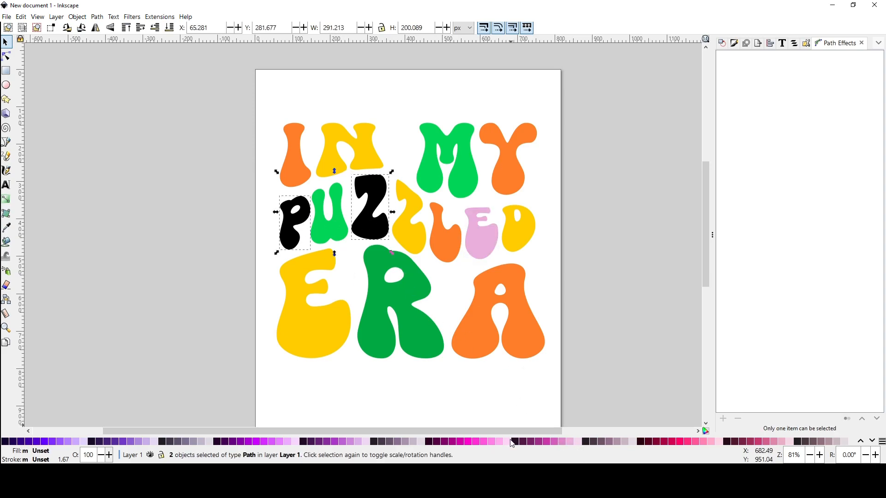
click(550, 442)
click(584, 303)
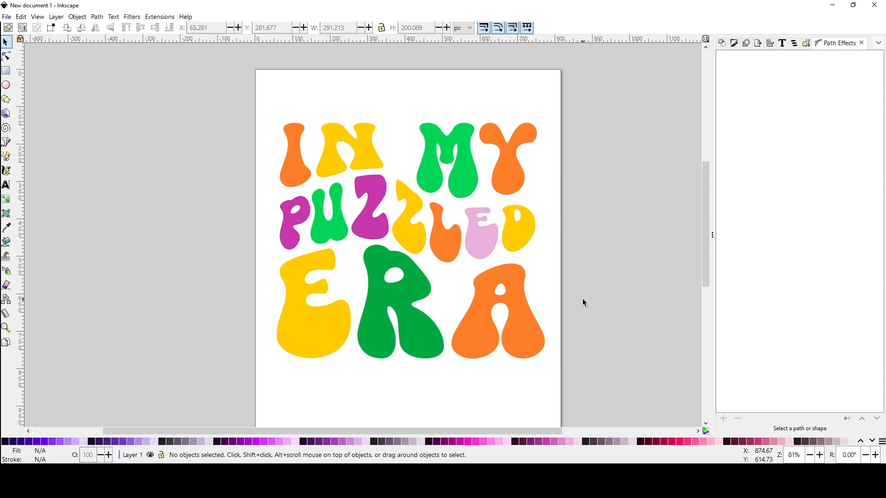
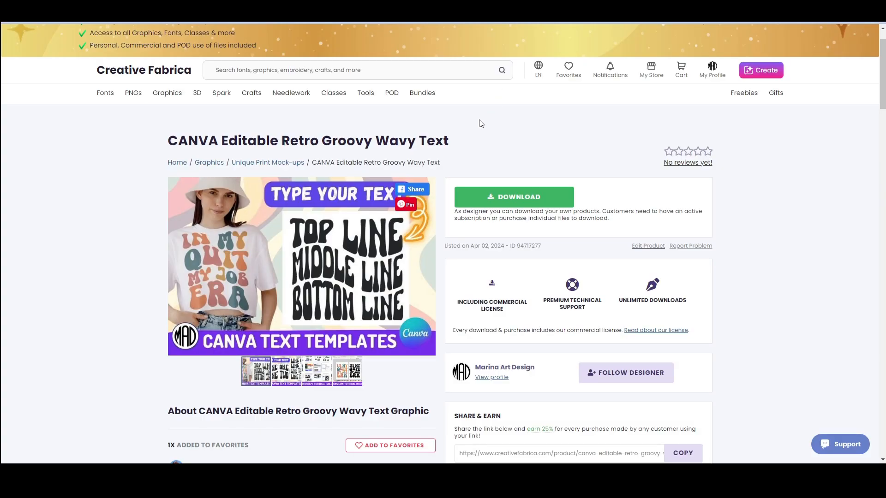
Step: Switch to the web browser and look over the product pages of the CANVA Editable Retro Groovy Wavy Text templates
scroll(479, 122, down, 2)
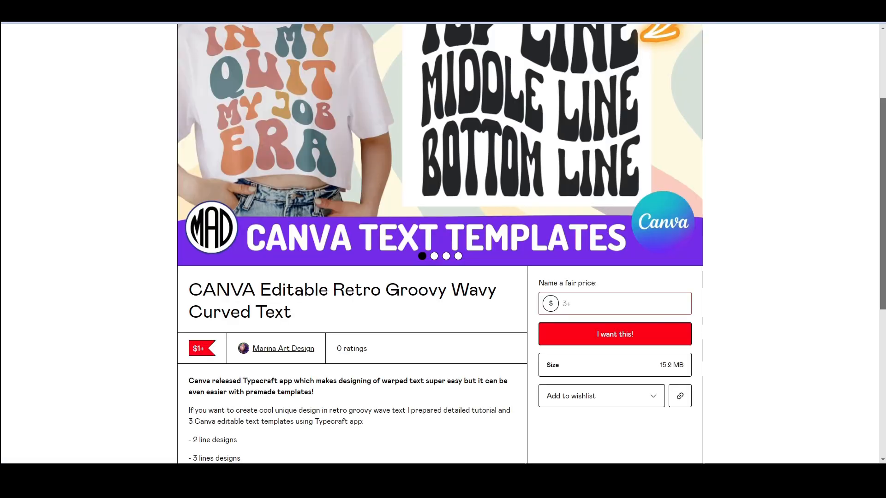
scroll(470, 163, up, 3)
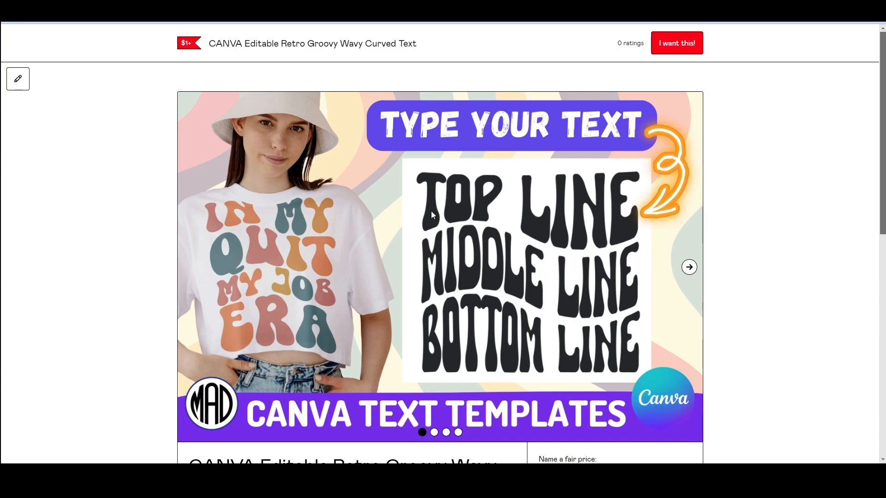
scroll(431, 213, down, 1)
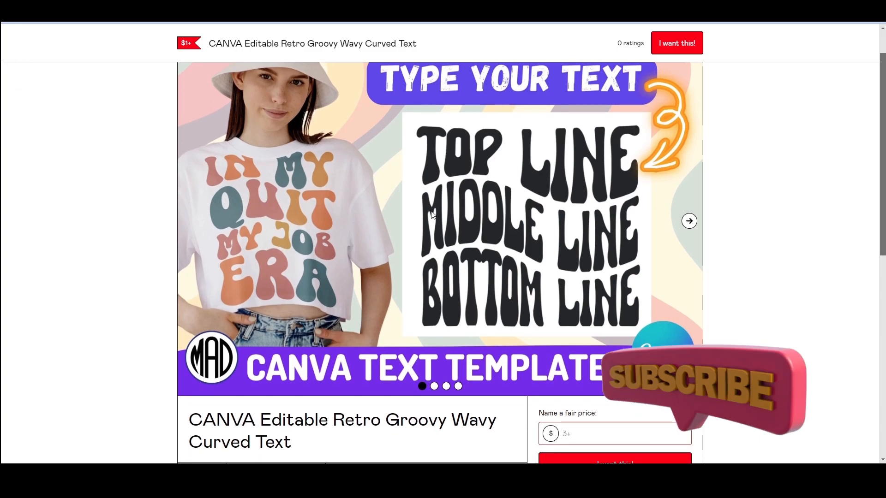
scroll(432, 213, down, 1)
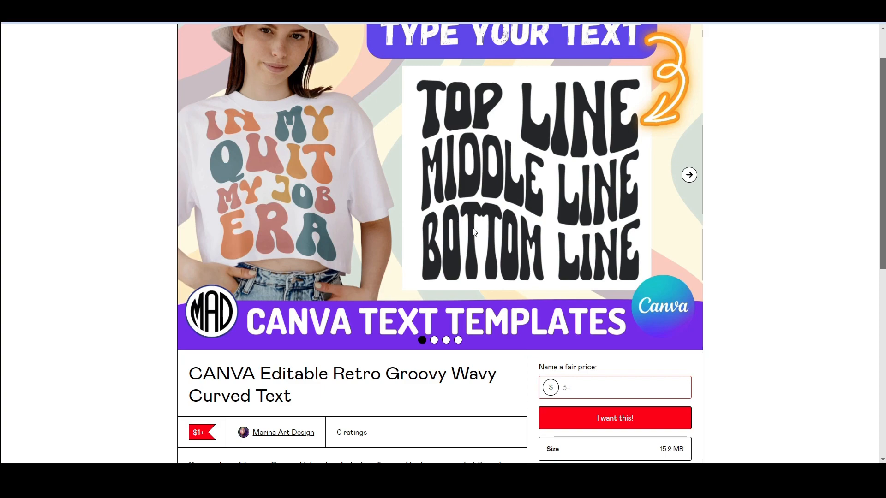
scroll(473, 229, up, 1)
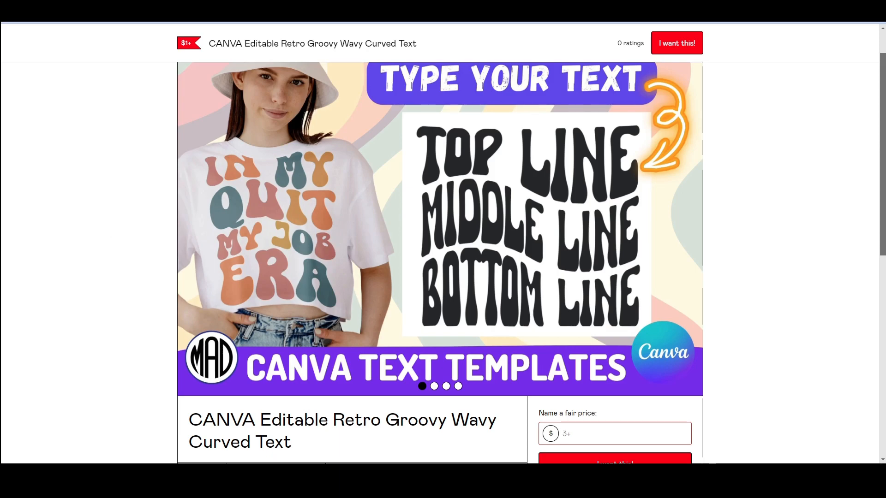